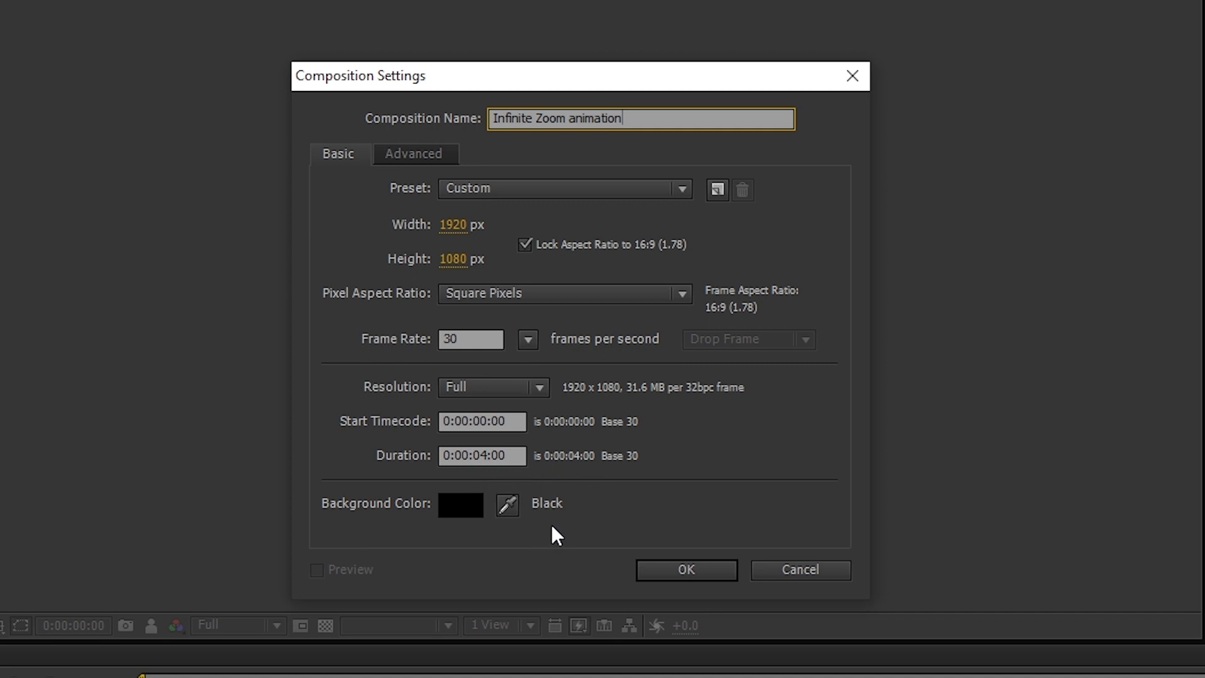
Create the 1920 × 1080, 30 fps, four-second composition "Infinite Zoom animation" and activate the Horizontal Type tool.
{"action": "left_click", "coordinate": [696, 570]}
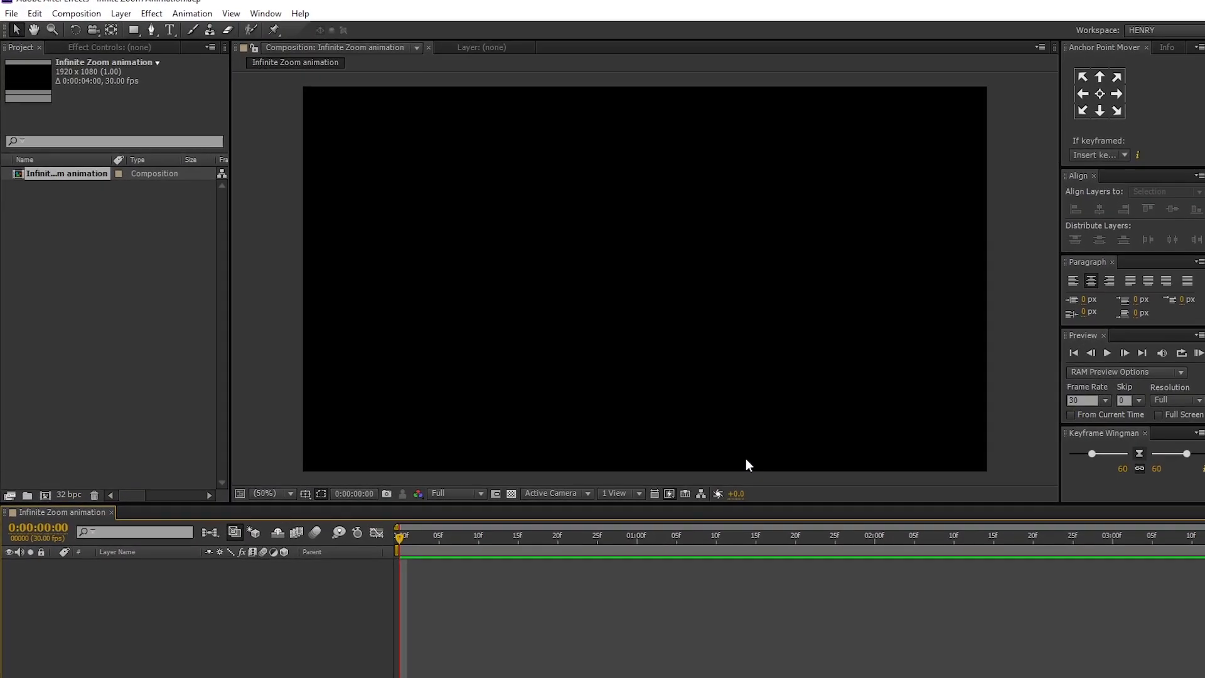
{"action": "left_click", "coordinate": [170, 30]}
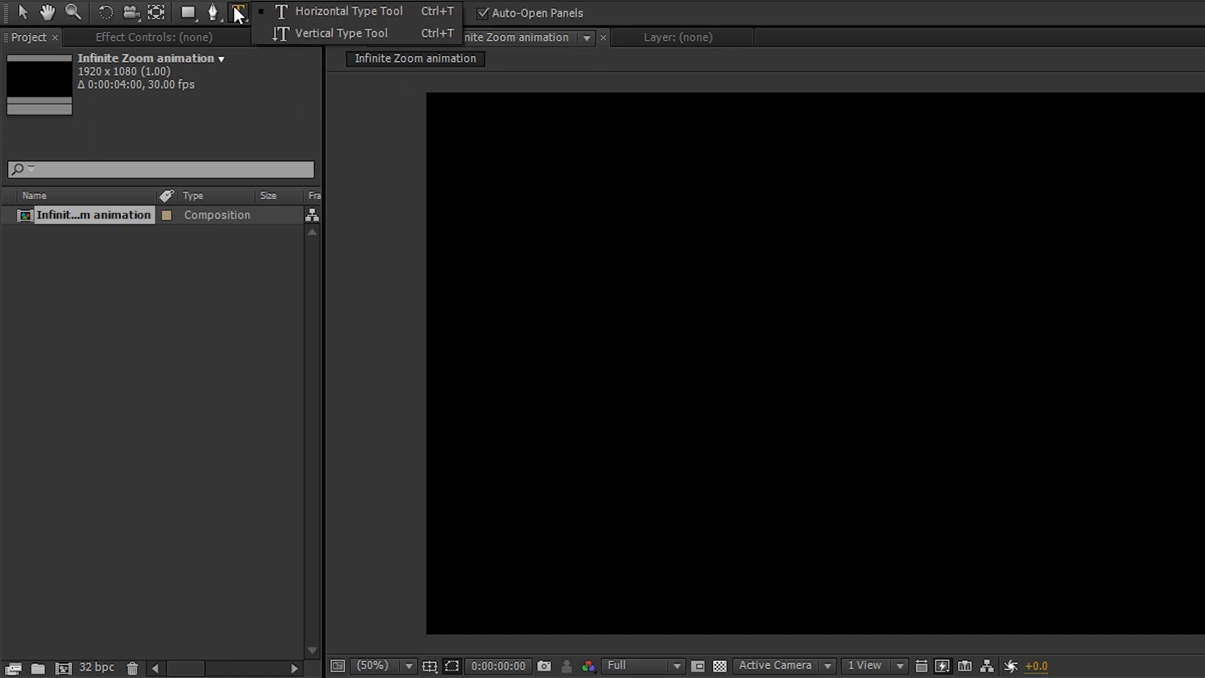
{"action": "left_click", "coordinate": [398, 11]}
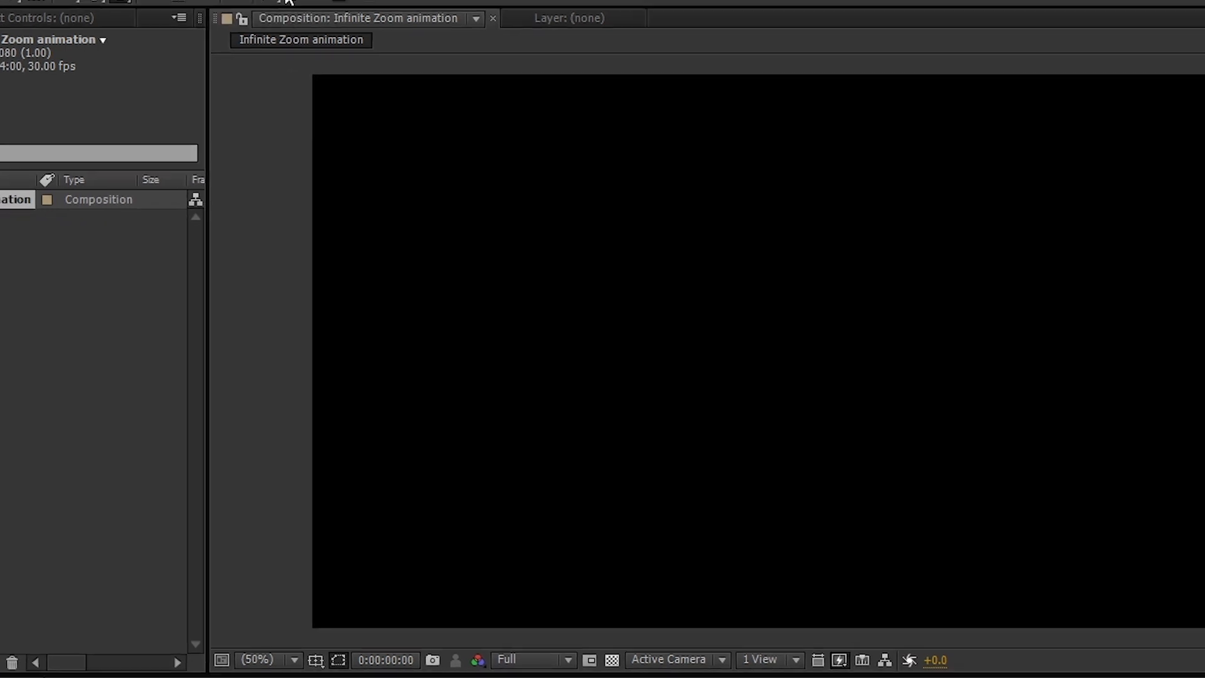
Set the text formatting to the PRIMETIME font at 200 px with All Caps.
{"action": "left_click", "coordinate": [1057, 387]}
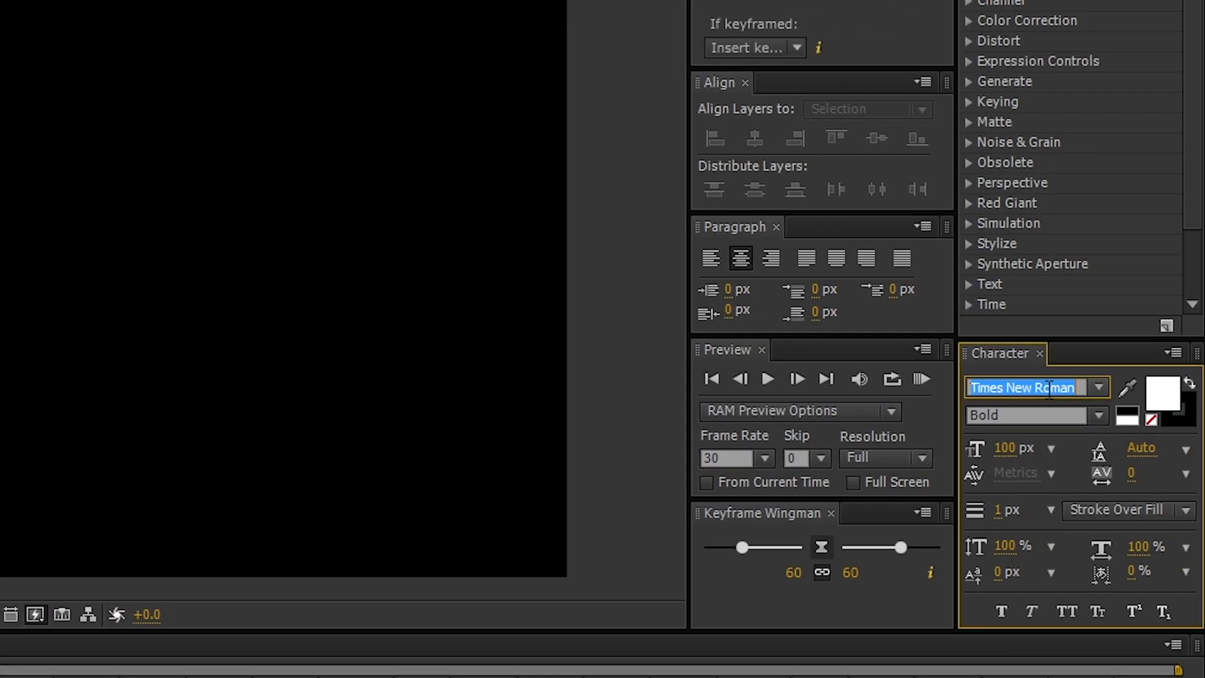
{"action": "type", "text": "PRIMETIME"}
{"action": "key", "text": "Return"}
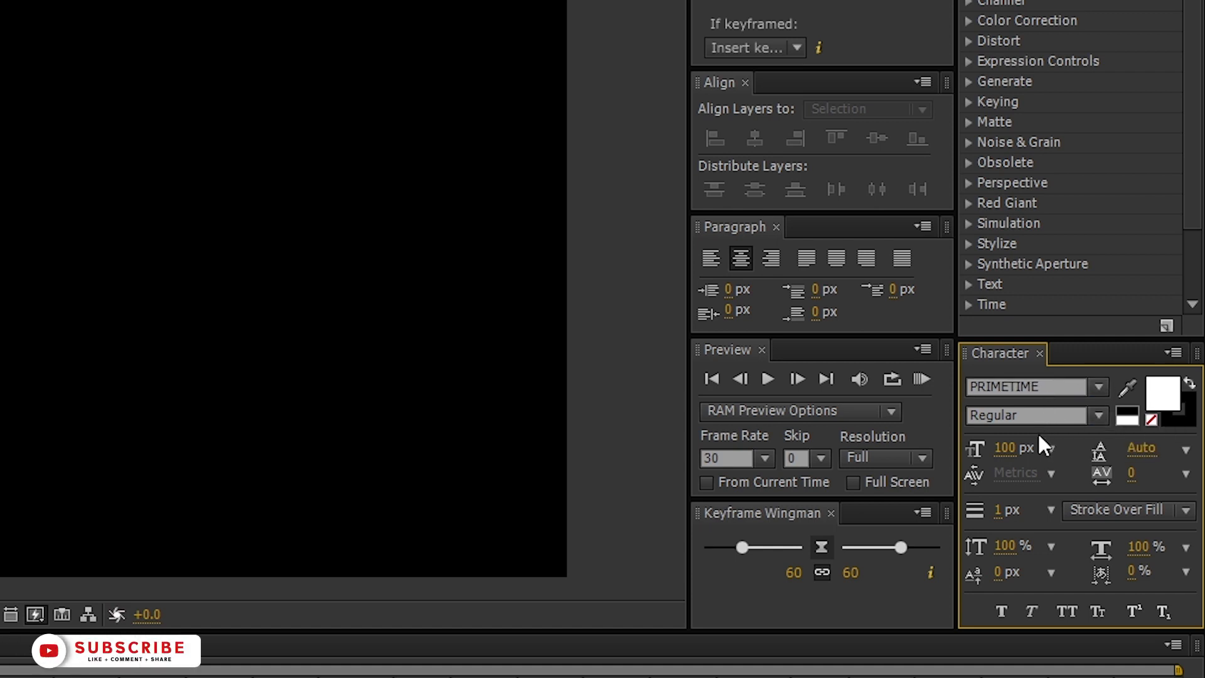
{"action": "left_click", "coordinate": [1006, 448]}
{"action": "type", "text": "200"}
{"action": "key", "text": "Return"}
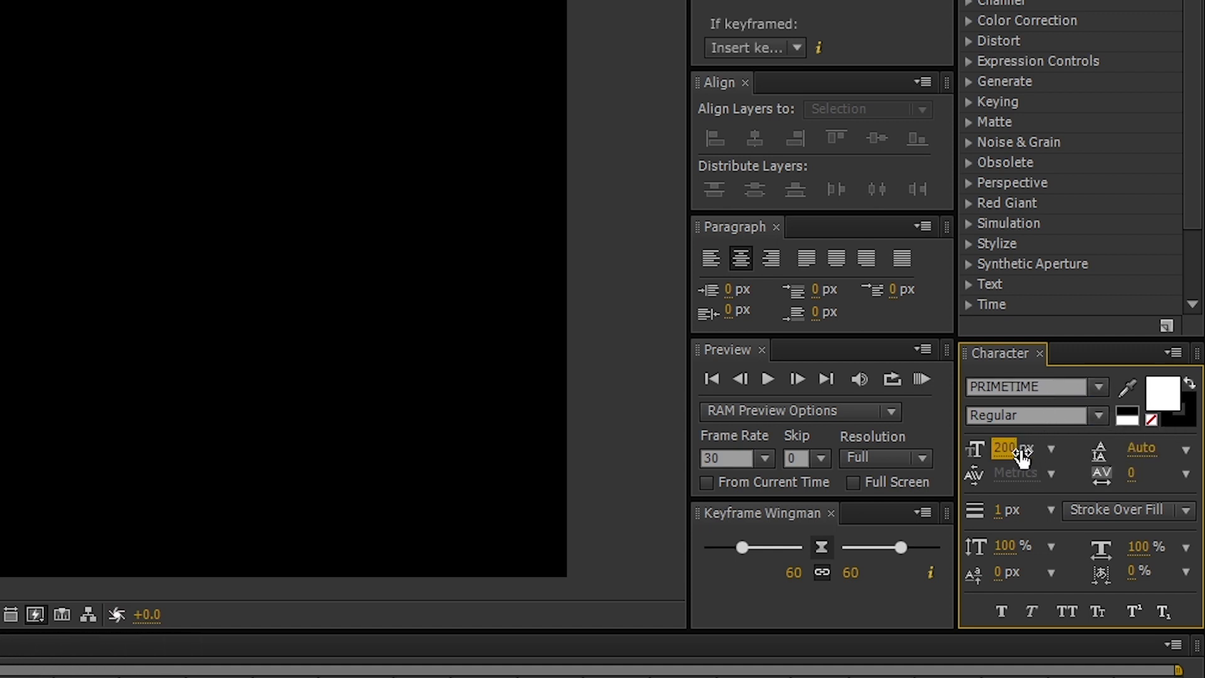
{"action": "left_click", "coordinate": [1068, 612]}
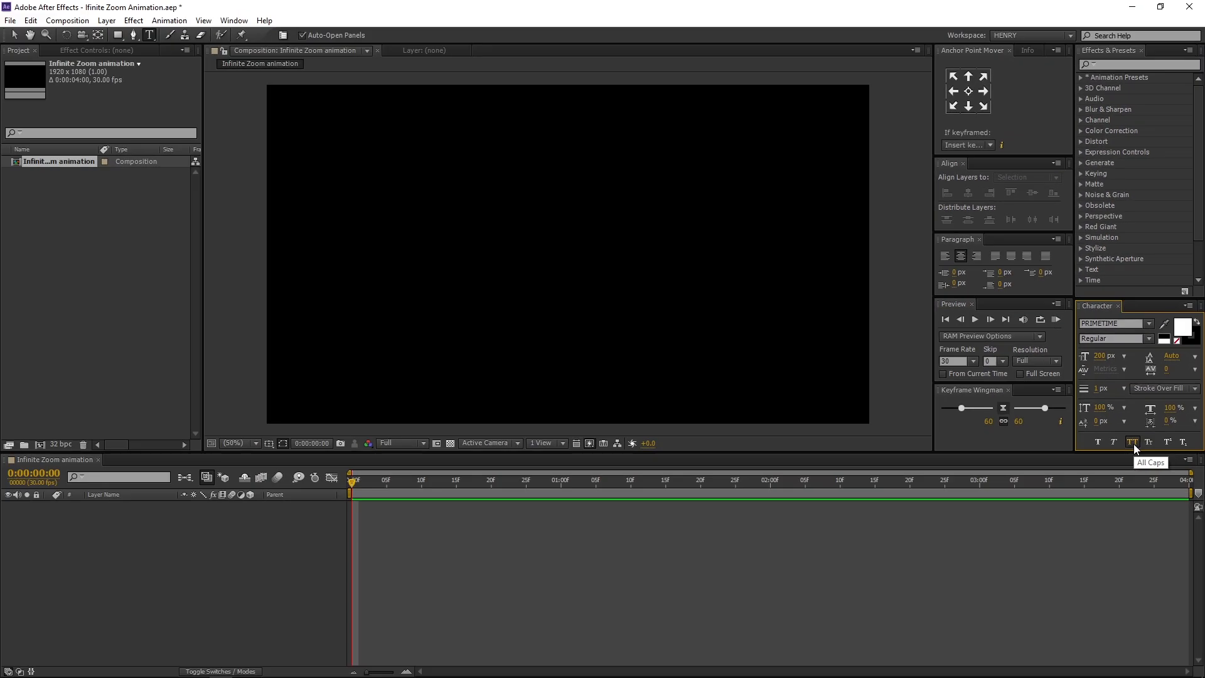
Add a text layer reading "INFINITE" to the composition.
{"action": "left_click", "coordinate": [319, 271]}
{"action": "type", "text": "INFInite"}
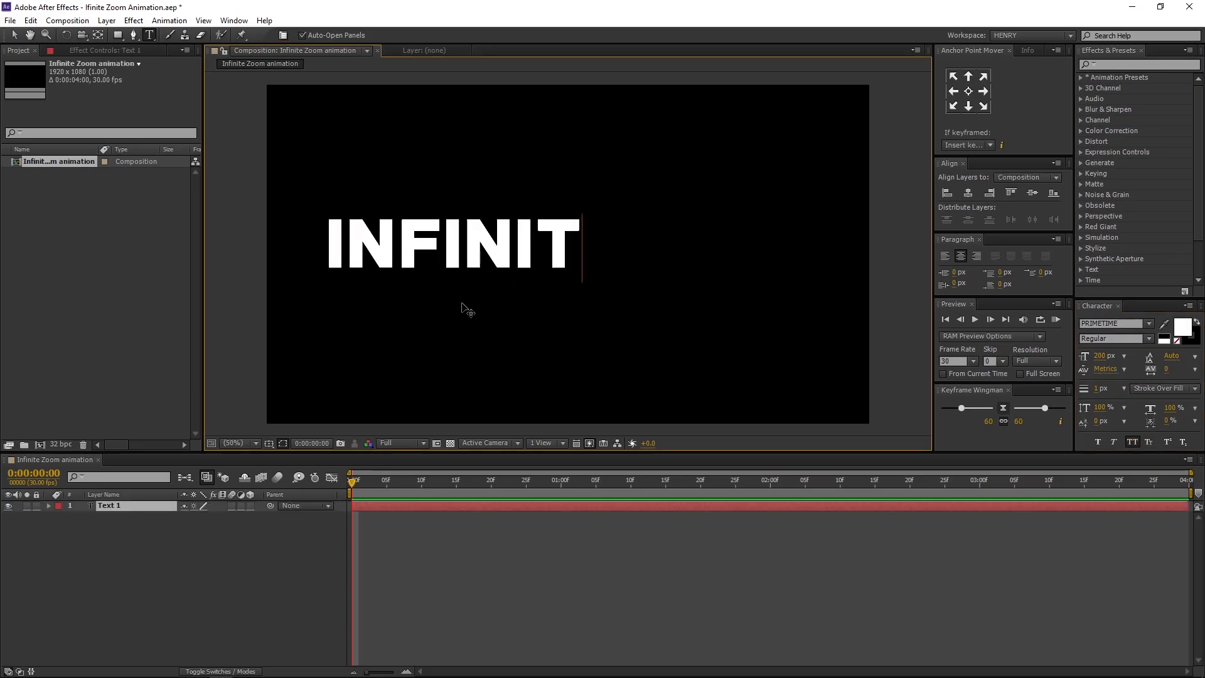
{"action": "key", "text": "KP_Enter"}
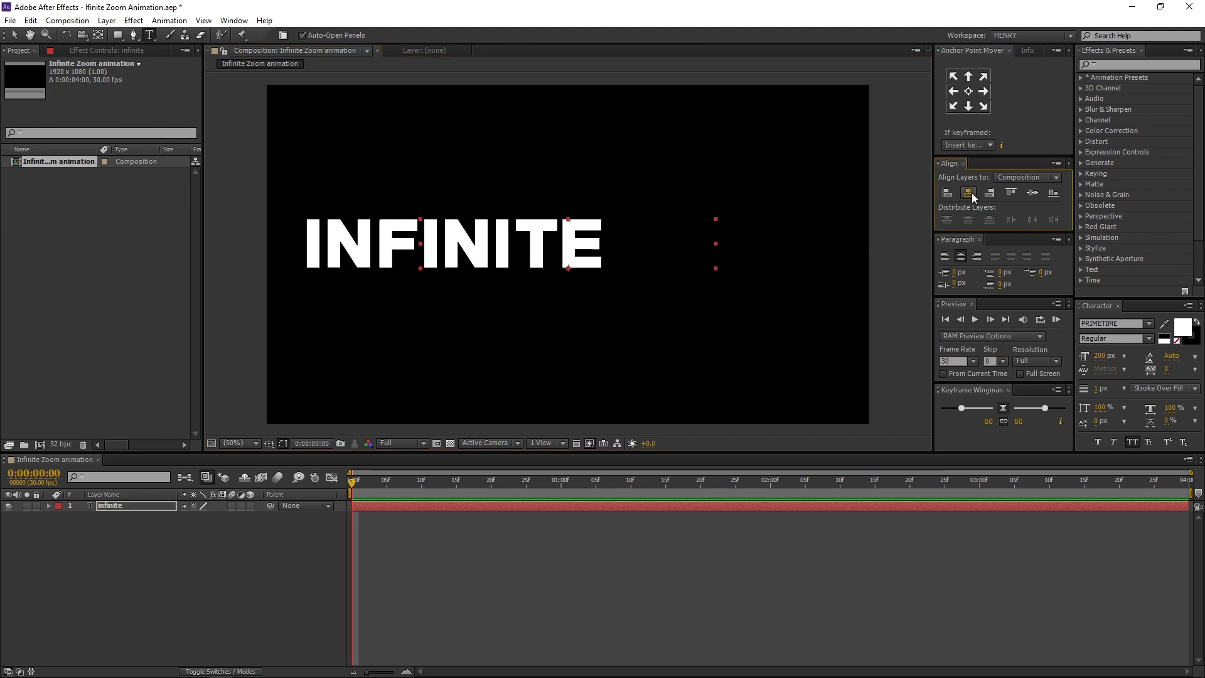
Center the INFINITE text horizontally and vertically in the composition, and center its anchor point.
{"action": "left_click", "coordinate": [968, 193]}
{"action": "left_click", "coordinate": [1033, 192]}
{"action": "left_click", "coordinate": [969, 92]}
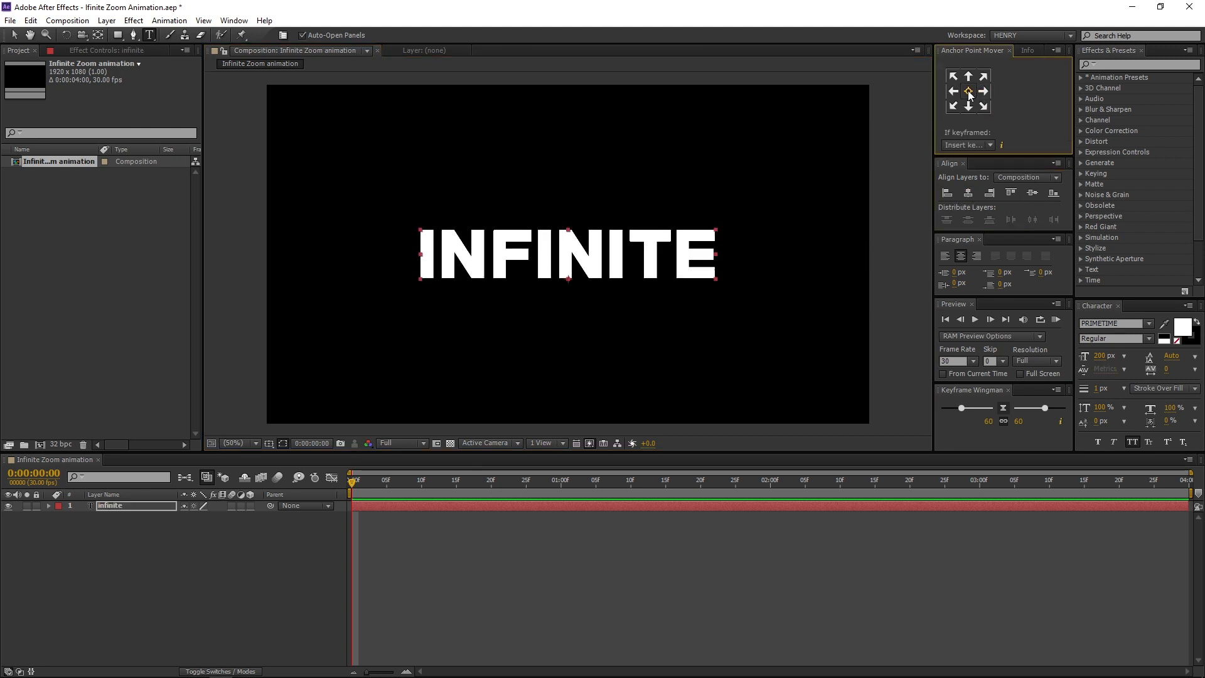
{"action": "left_click", "coordinate": [13, 36]}
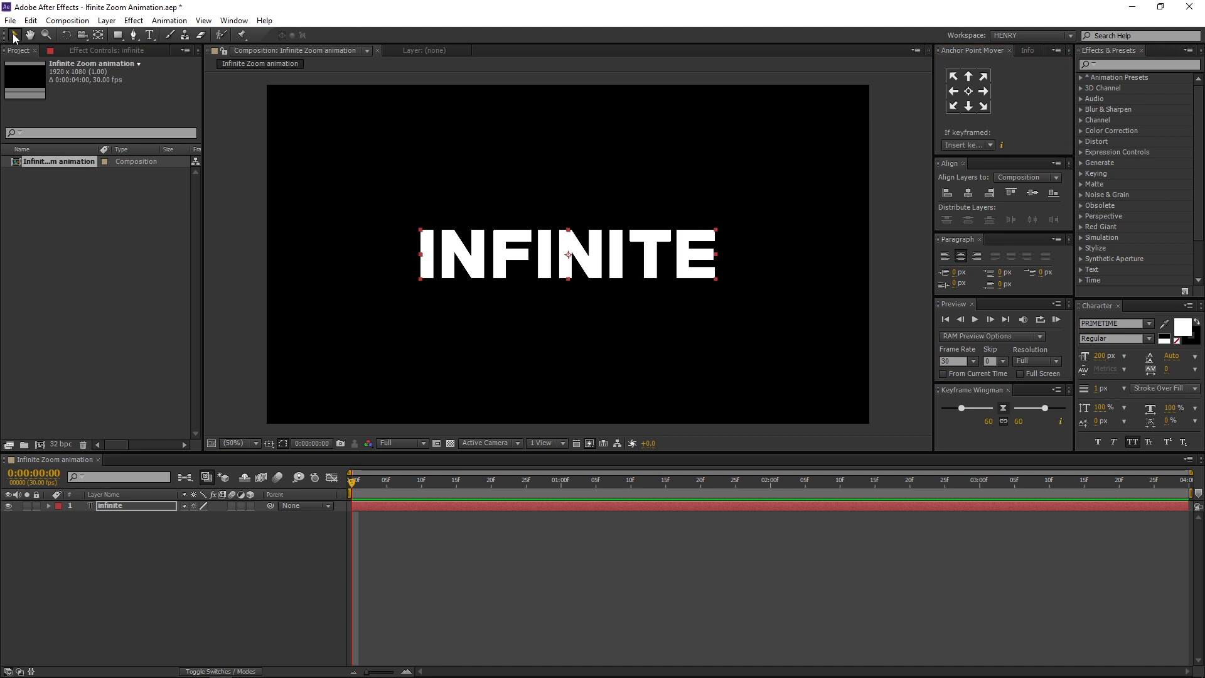
Set the infinite layer's Scale to 0% and keyframe it at the start of the timeline.
{"action": "left_click", "coordinate": [136, 504]}
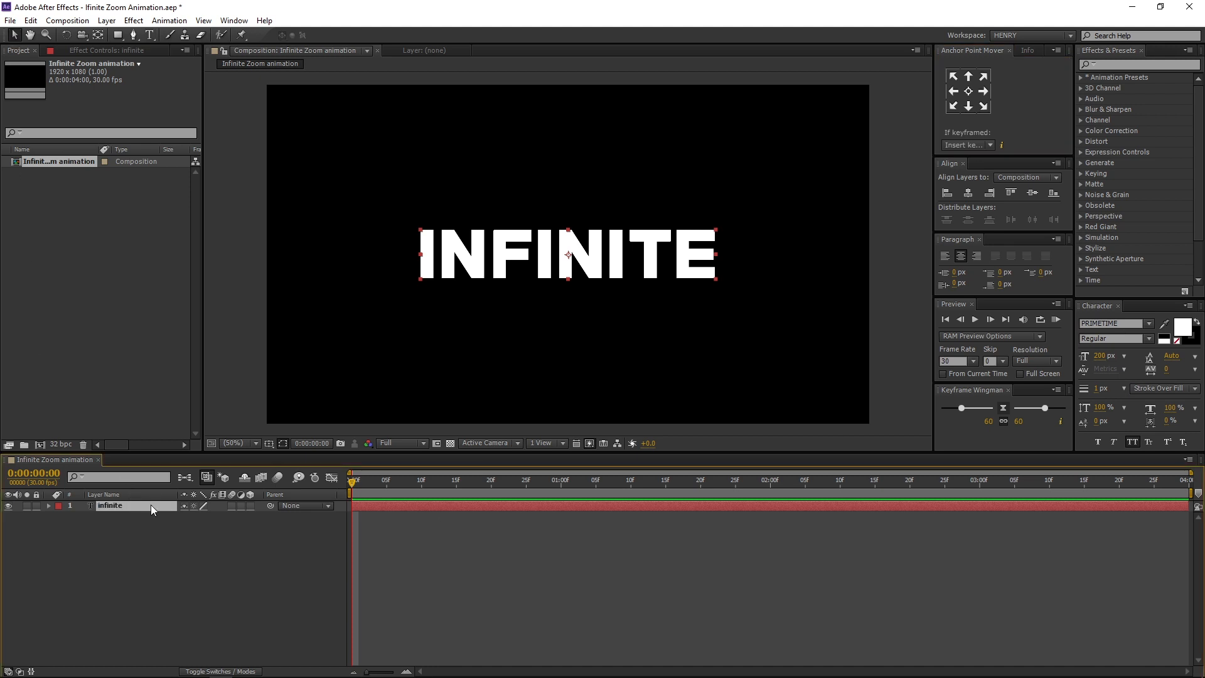
{"action": "key", "text": "s"}
{"action": "type", "text": "0"}
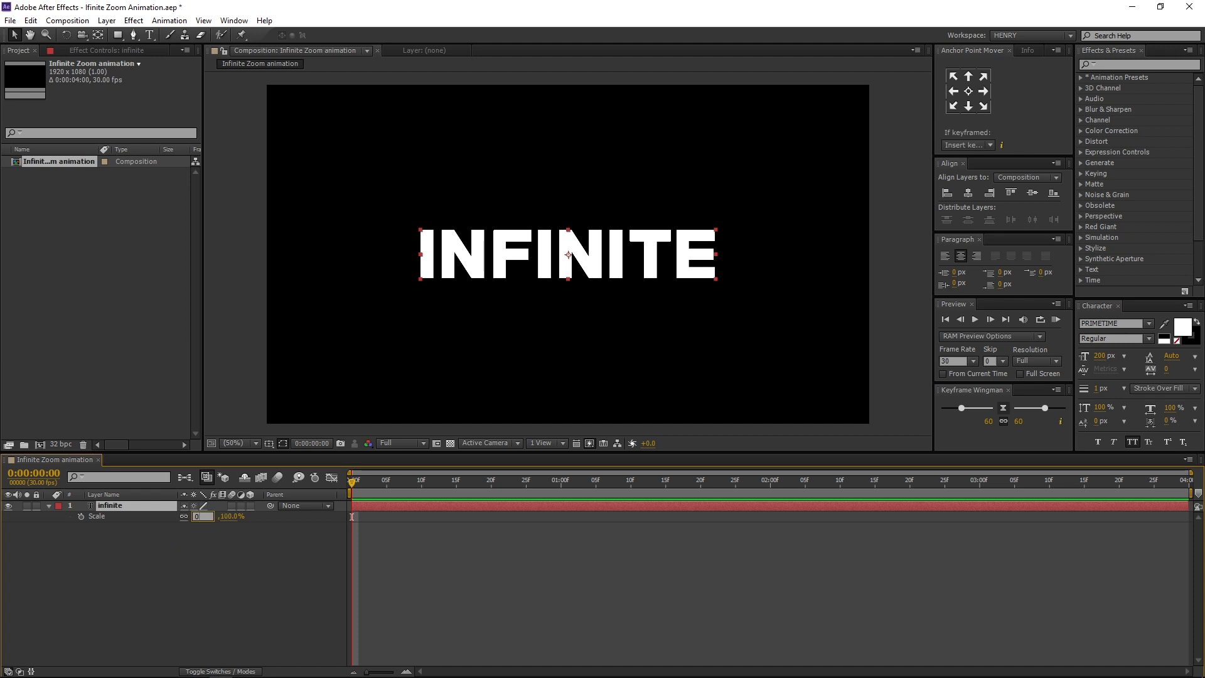
{"action": "key", "text": "Return"}
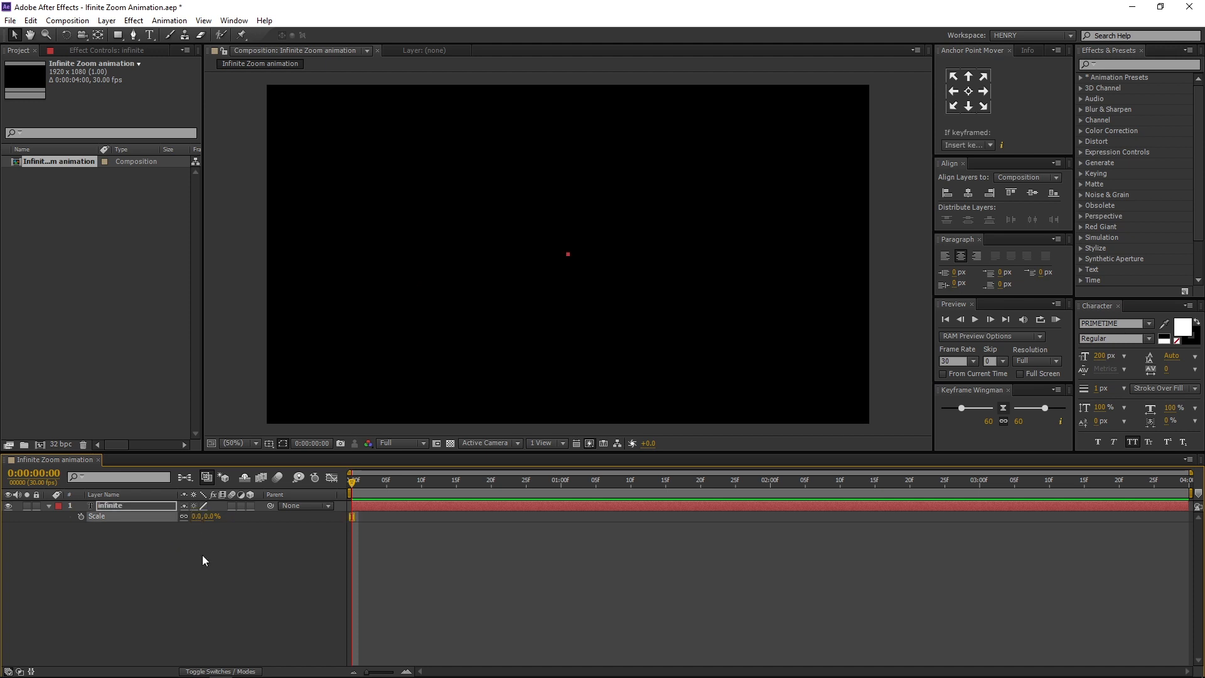
{"action": "left_click", "coordinate": [81, 517]}
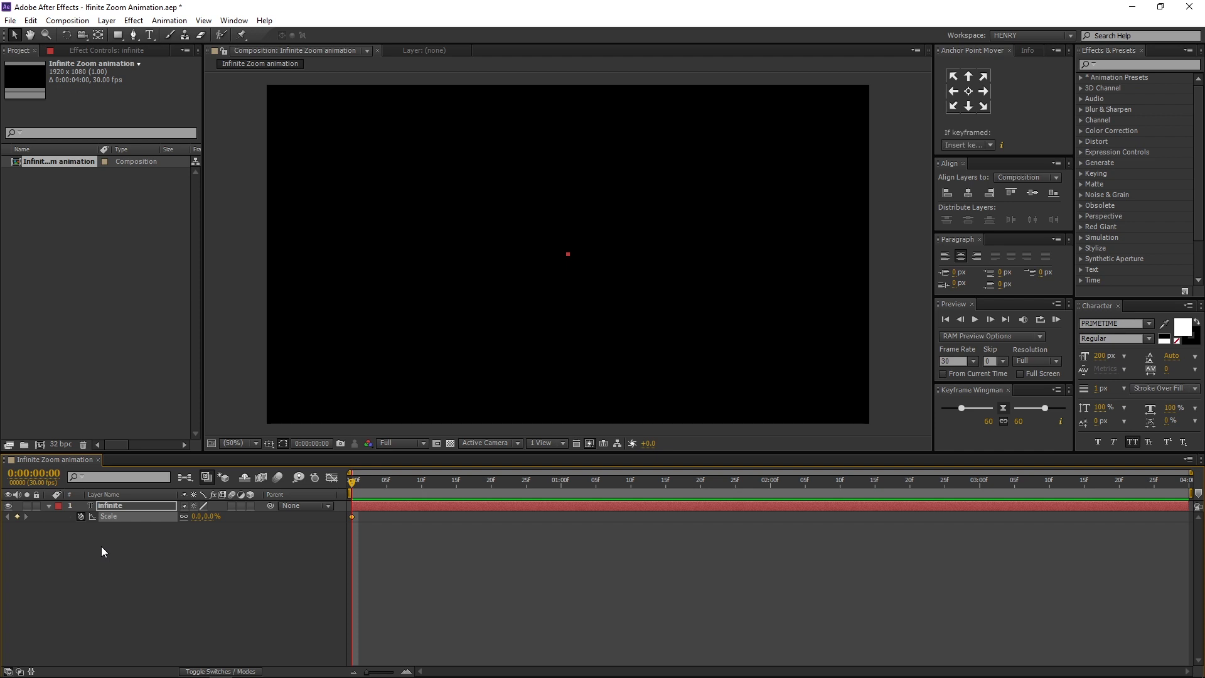
Keyframe the infinite layer's Scale at 100% at 0:00:00:10.
{"action": "left_click", "coordinate": [420, 484]}
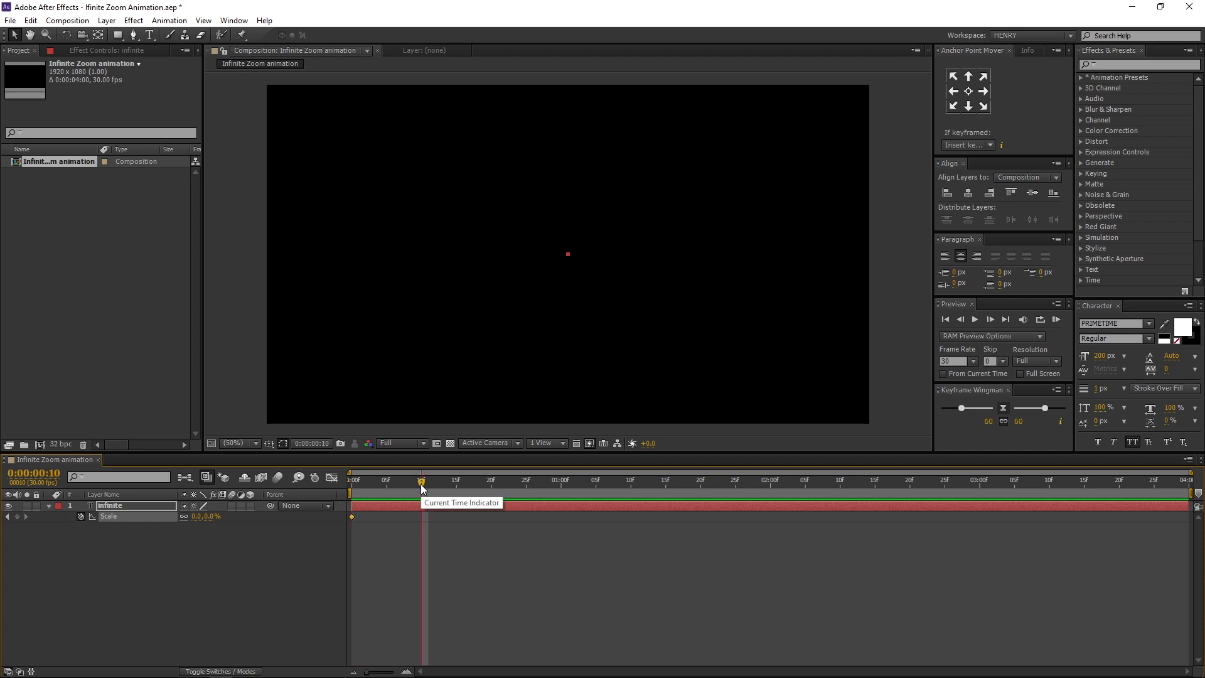
{"action": "left_click", "coordinate": [198, 516]}
{"action": "type", "text": "100"}
{"action": "key", "text": "Return"}
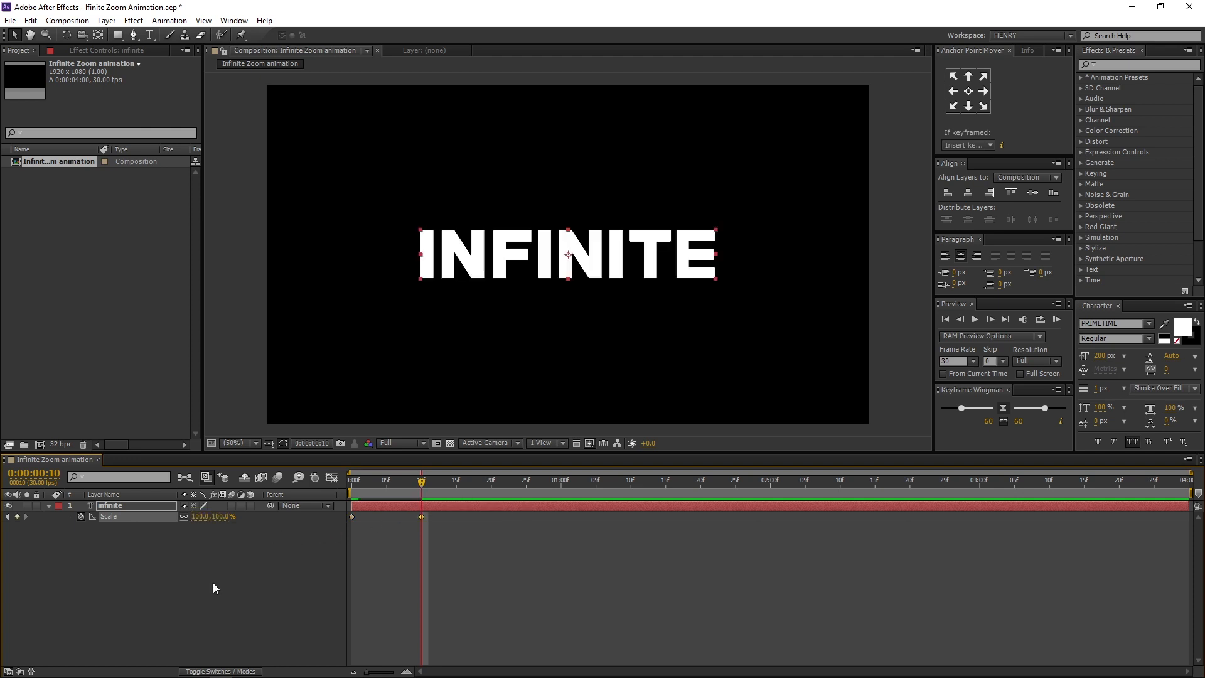
Apply Easy Ease to both Scale keyframes of the infinite layer.
{"action": "left_click_drag", "start_coordinate": [453, 530], "coordinate": [348, 505]}
{"action": "right_click", "coordinate": [352, 517]}
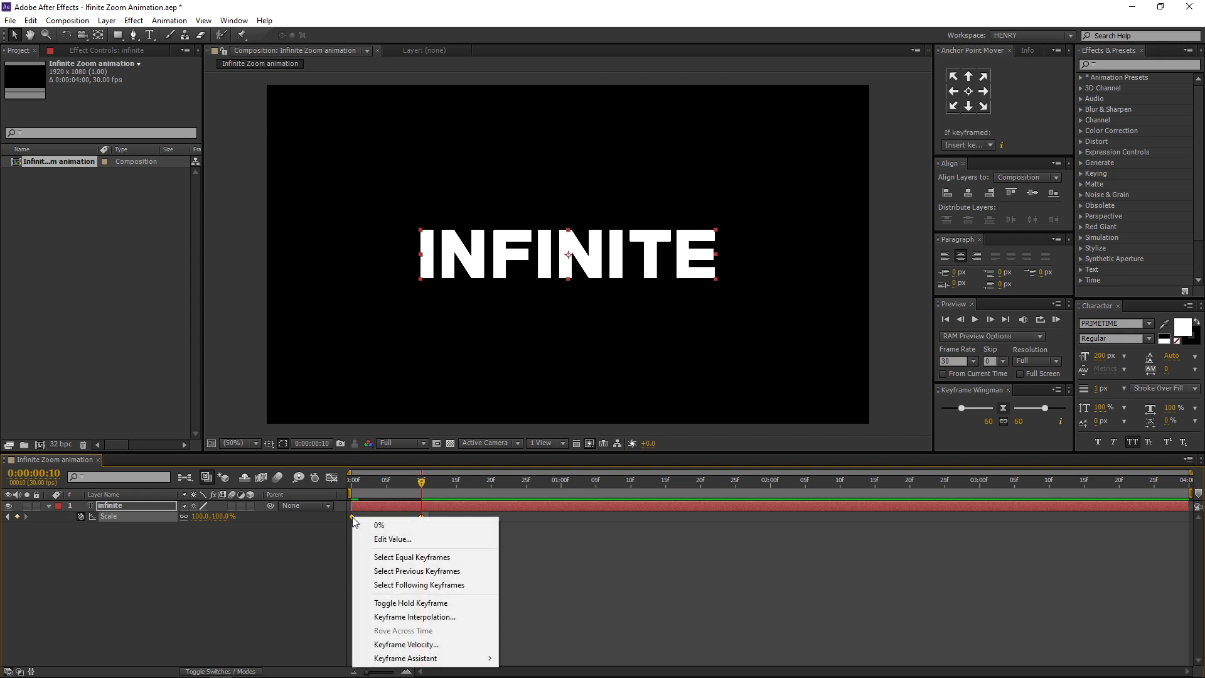
{"action": "mouse_move", "coordinate": [433, 661]}
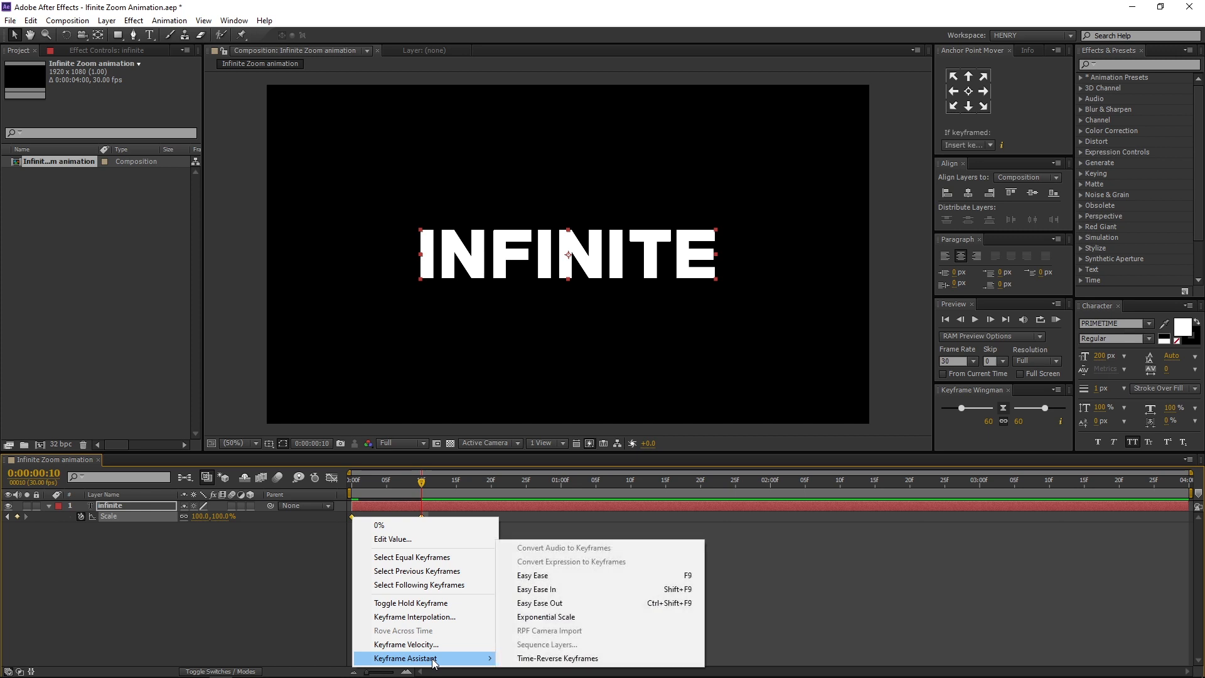
{"action": "left_click", "coordinate": [626, 575]}
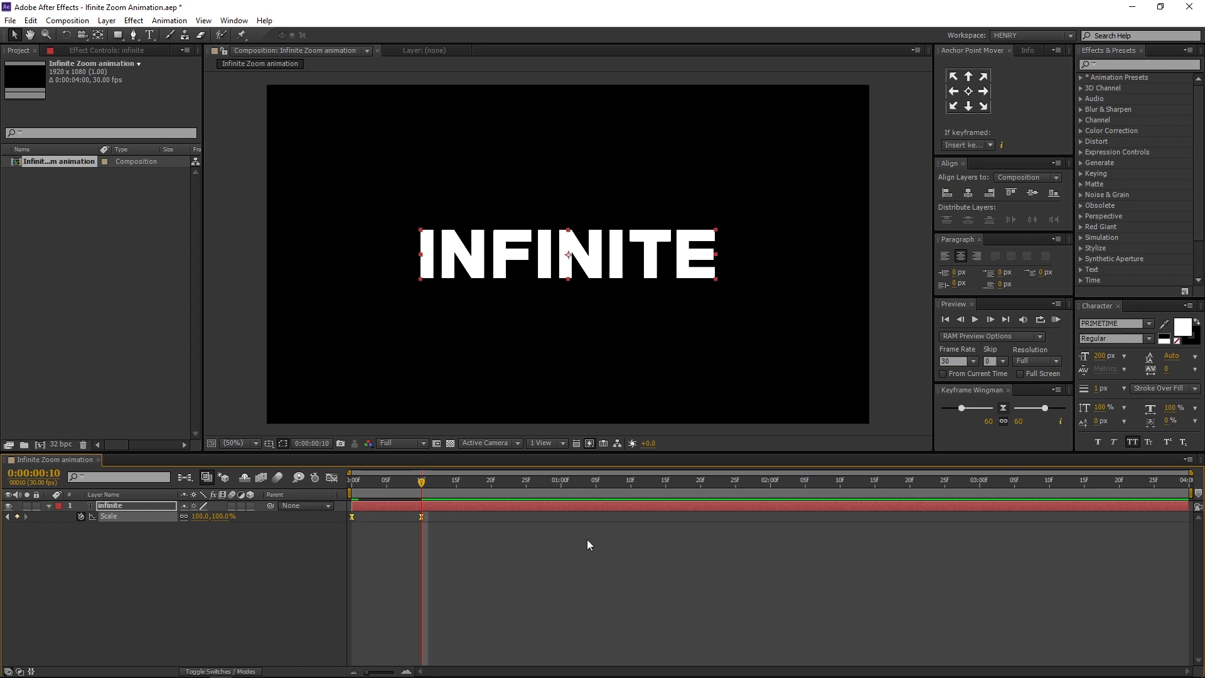
Show the Title/Action Safe guides over the composition and view it at 100%.
{"action": "left_click", "coordinate": [269, 443]}
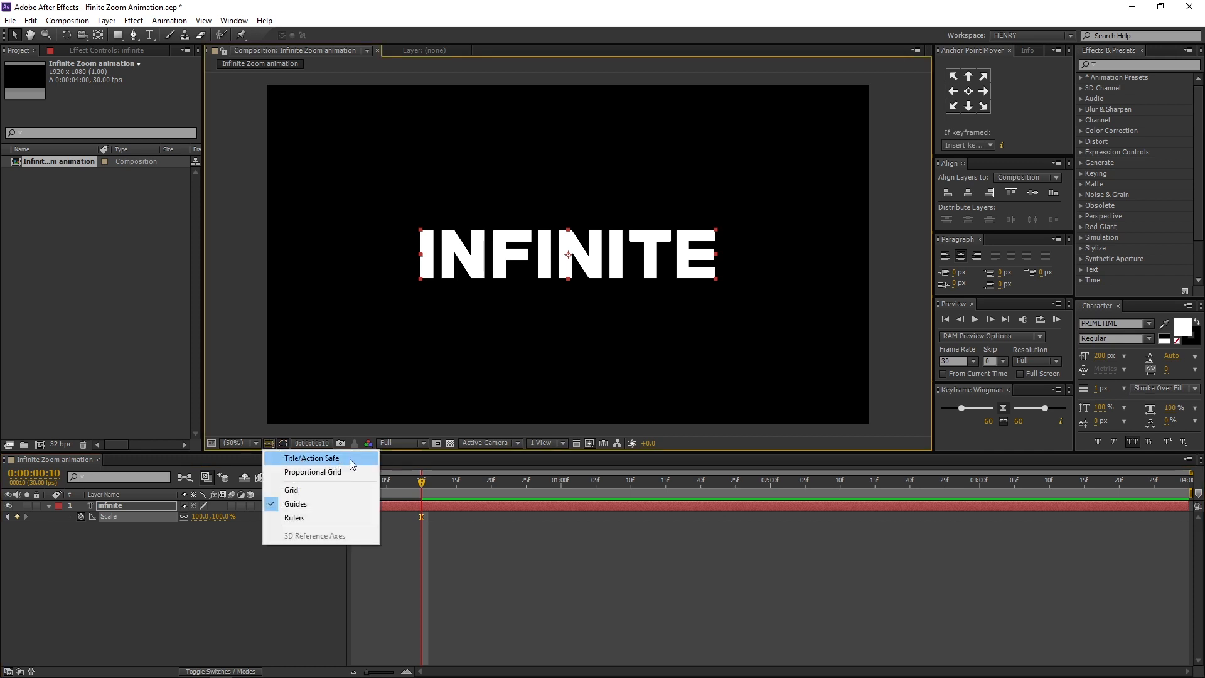
{"action": "left_click", "coordinate": [366, 458]}
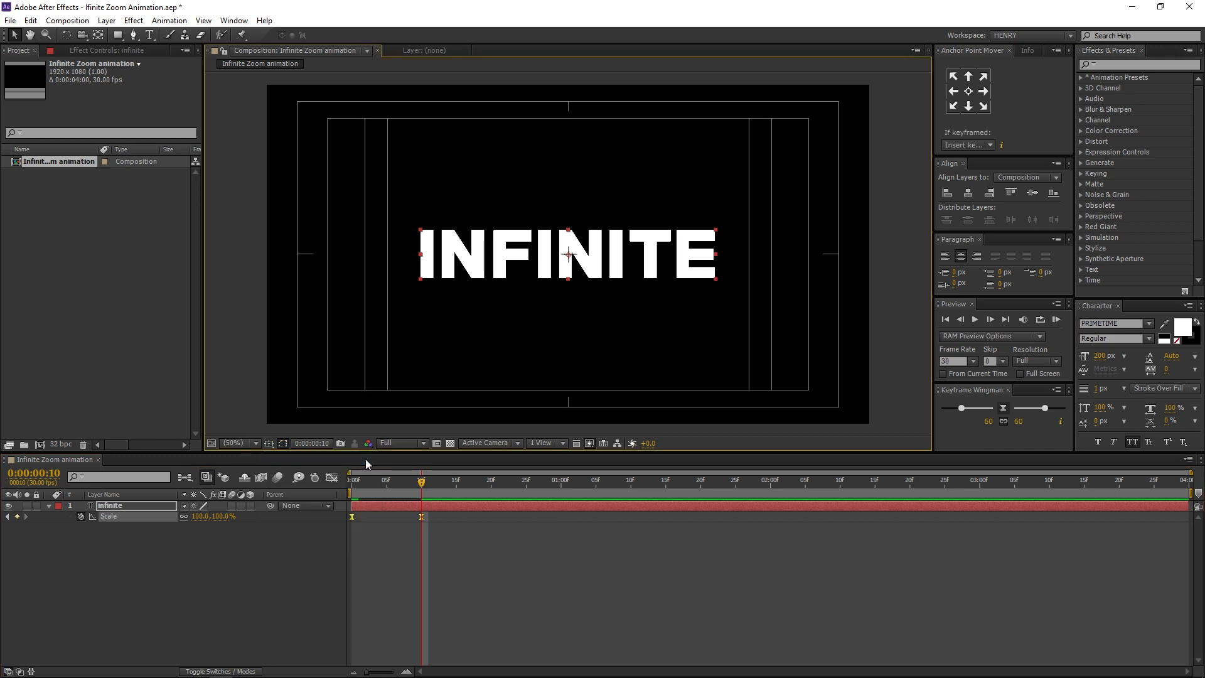
{"action": "key", "text": "slash"}
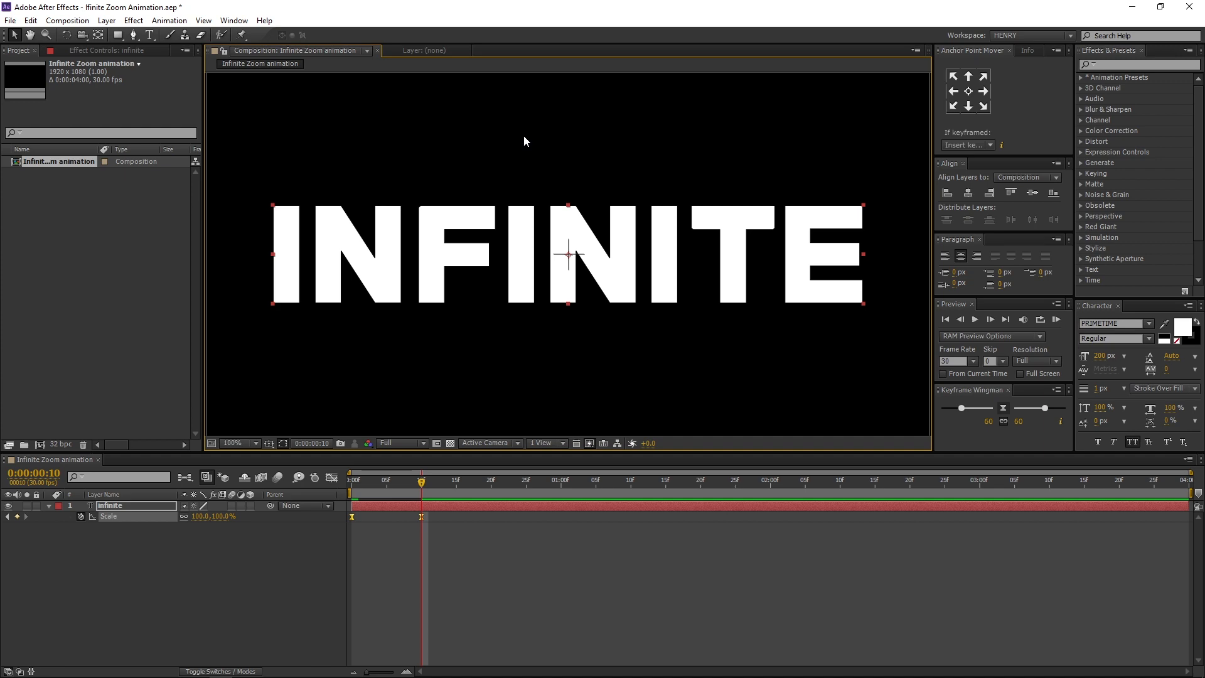
Draw a rectangular mask on the infinite layer covering the upper half of the text down to the center mark.
{"action": "left_click", "coordinate": [146, 505]}
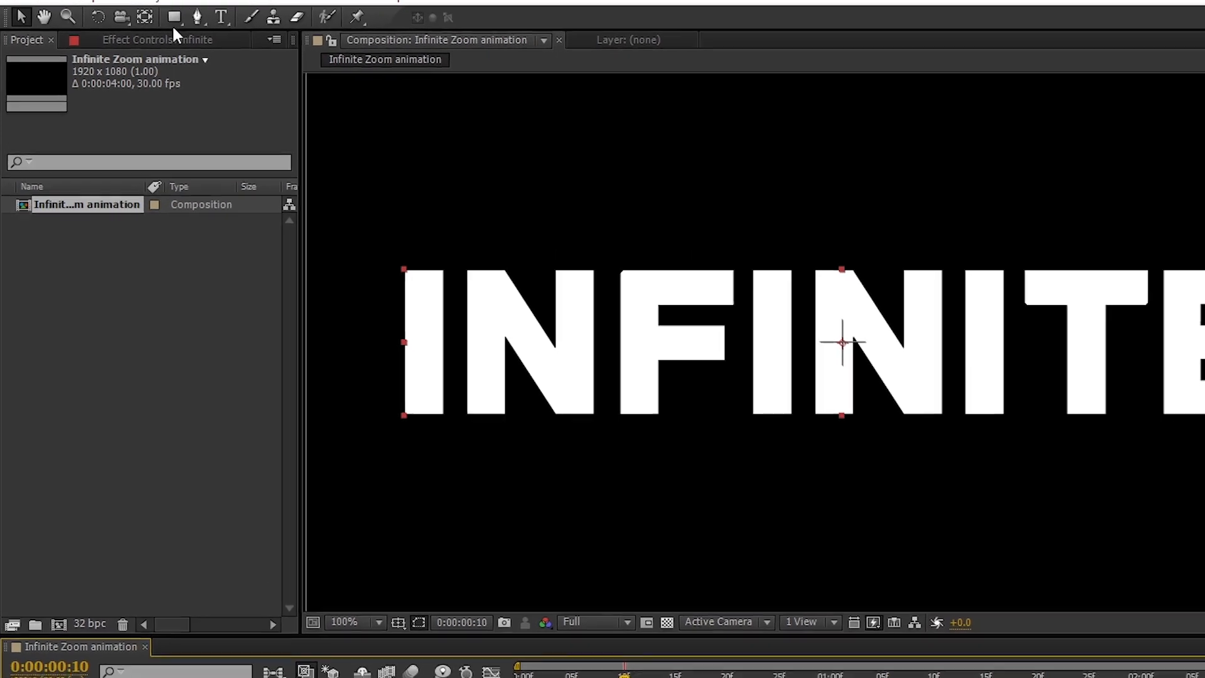
{"action": "left_click", "coordinate": [117, 35]}
{"action": "left_click_drag", "start_coordinate": [185, 11], "coordinate": [337, 10]}
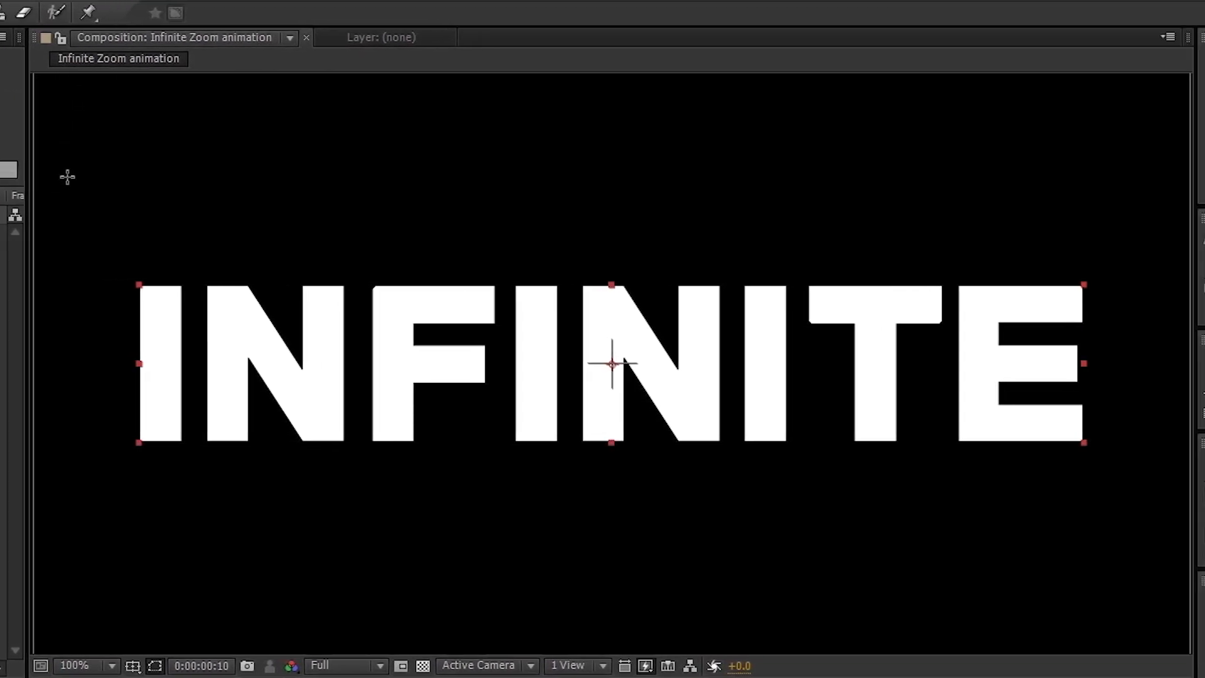
{"action": "left_click_drag", "start_coordinate": [364, 177], "coordinate": [369, 220]}
{"action": "left_click_drag", "start_coordinate": [72, 220], "coordinate": [1171, 364]}
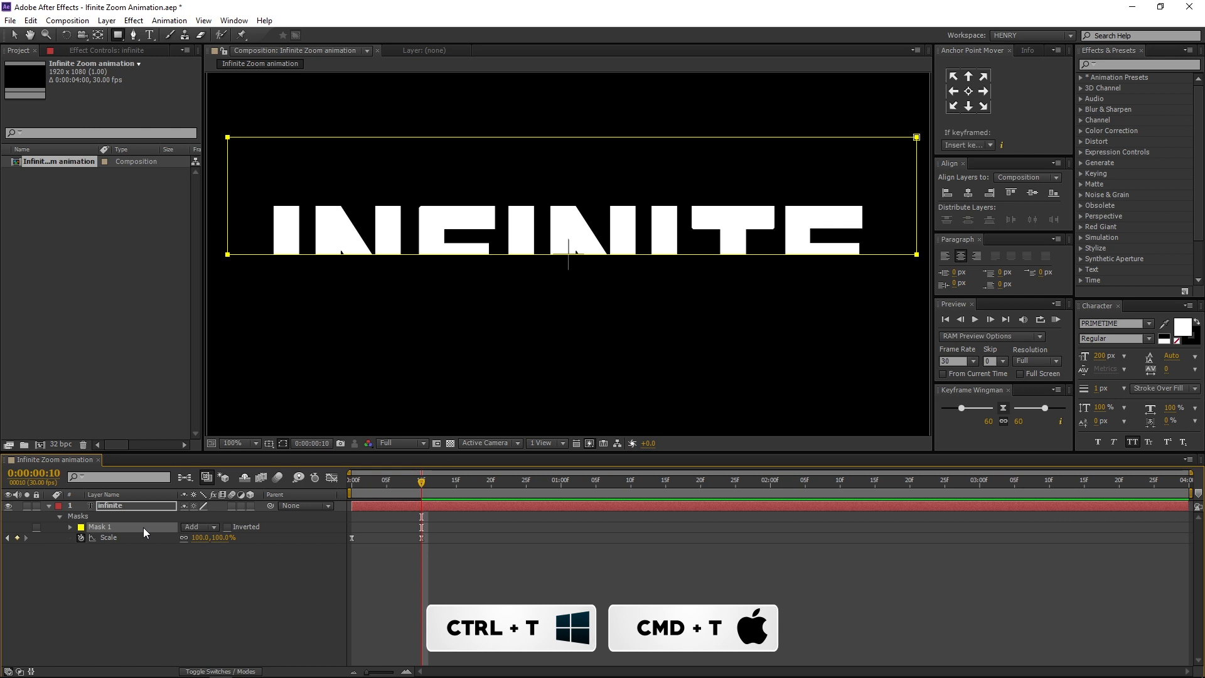
Adjust the lower edge of the infinite layer's mask to line up precisely with the composition's center mark.
{"action": "key", "text": "v"}
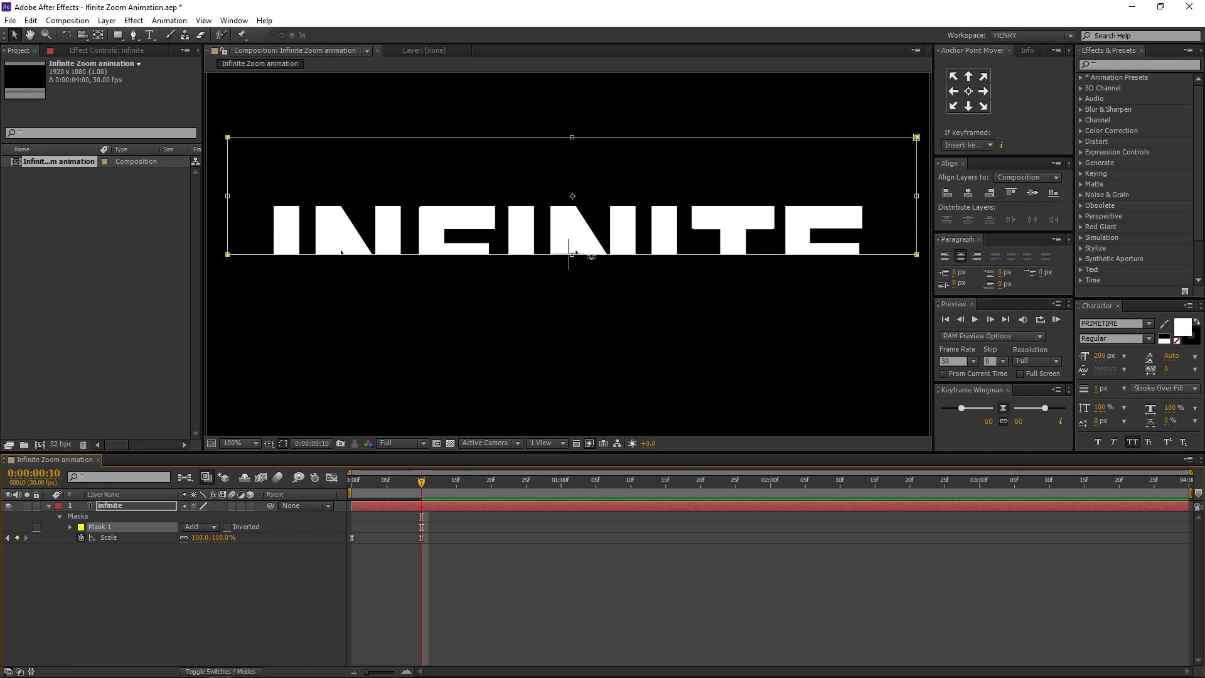
{"action": "left_click_drag", "start_coordinate": [572, 255], "coordinate": [639, 254]}
{"action": "scroll", "coordinate": [580, 253], "scroll_direction": "up", "scroll_amount": 4}
{"action": "scroll", "coordinate": [639, 253], "scroll_direction": "down", "scroll_amount": 3}
{"action": "scroll", "coordinate": [639, 254], "scroll_direction": "down", "scroll_amount": 1}
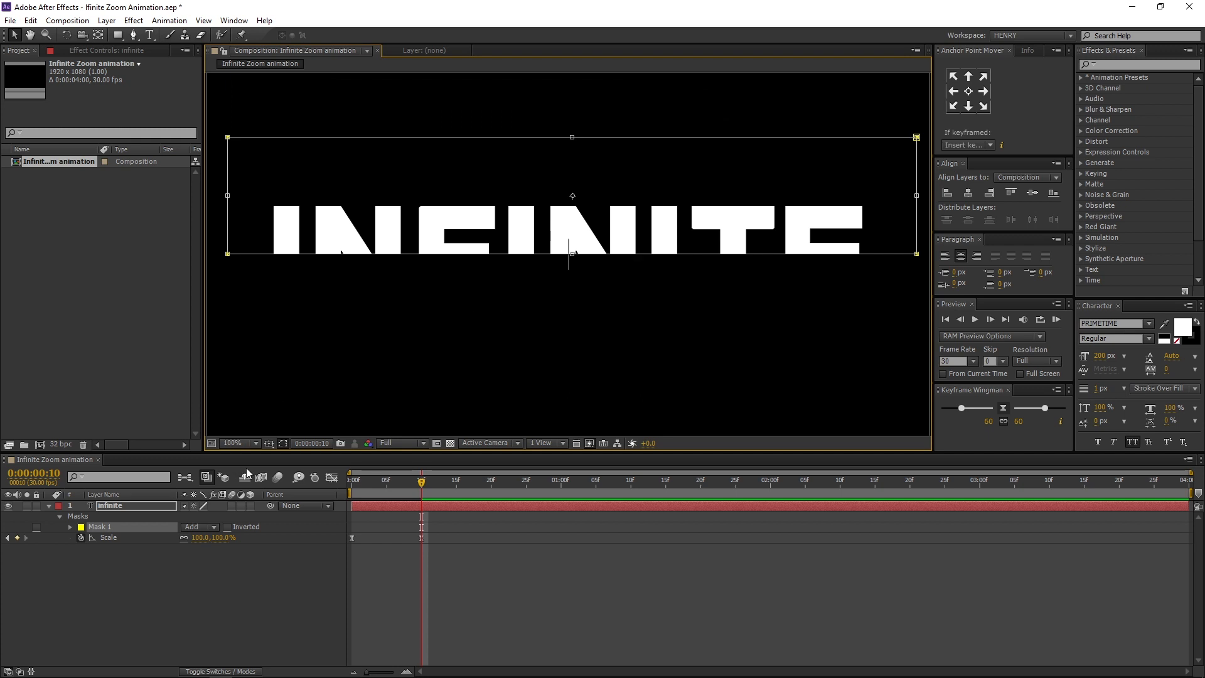
Hide the Title/Action Safe guides and fit the composition to the viewer.
{"action": "left_click", "coordinate": [269, 442]}
{"action": "left_click", "coordinate": [313, 455]}
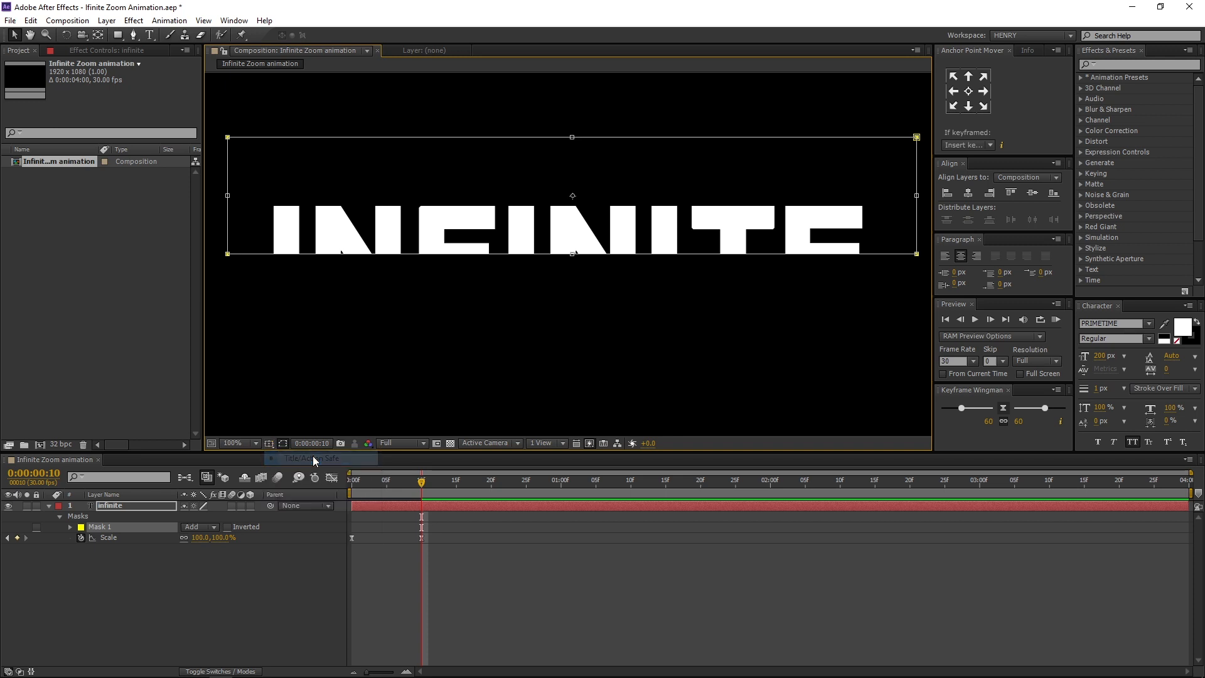
{"action": "left_click", "coordinate": [253, 443]}
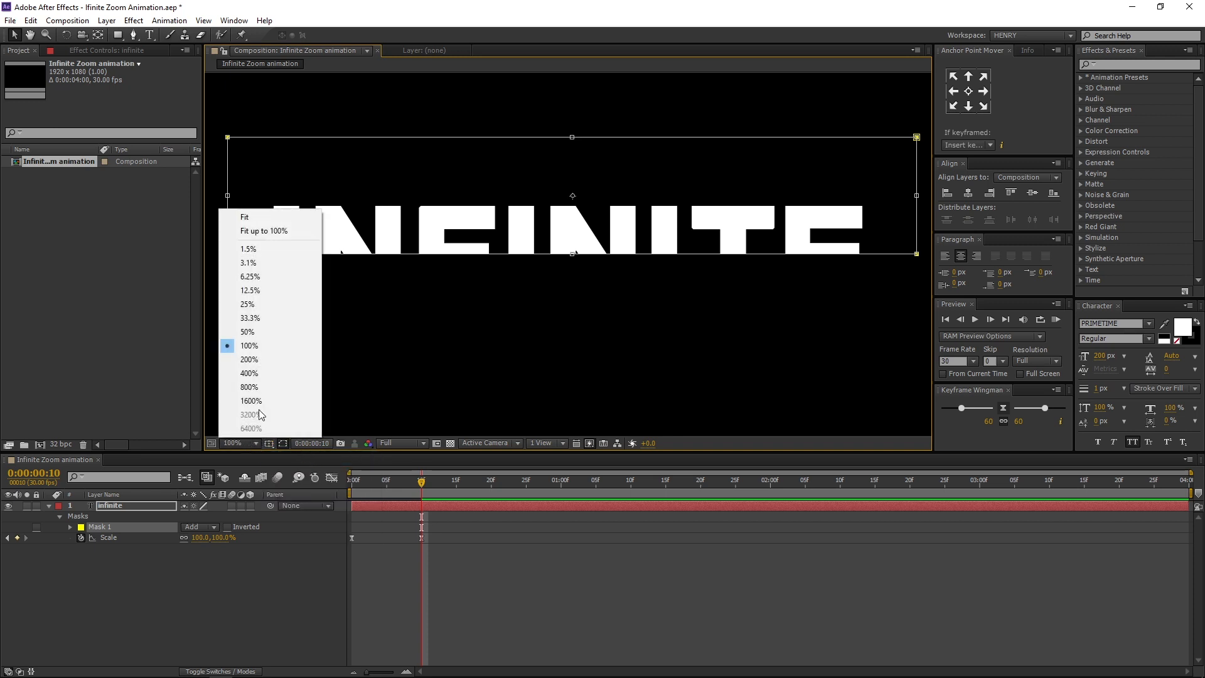
{"action": "left_click", "coordinate": [262, 219]}
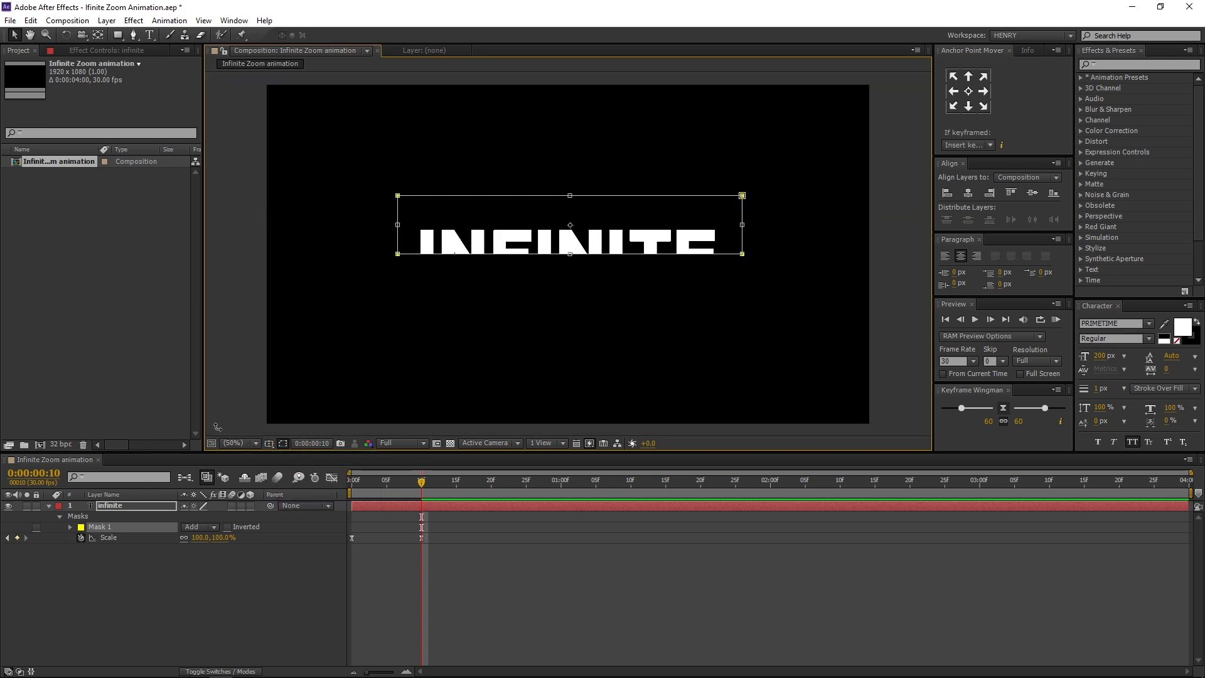
Duplicate the masked infinite layer and reveal the copy's mask properties in the timeline.
{"action": "left_click", "coordinate": [143, 507]}
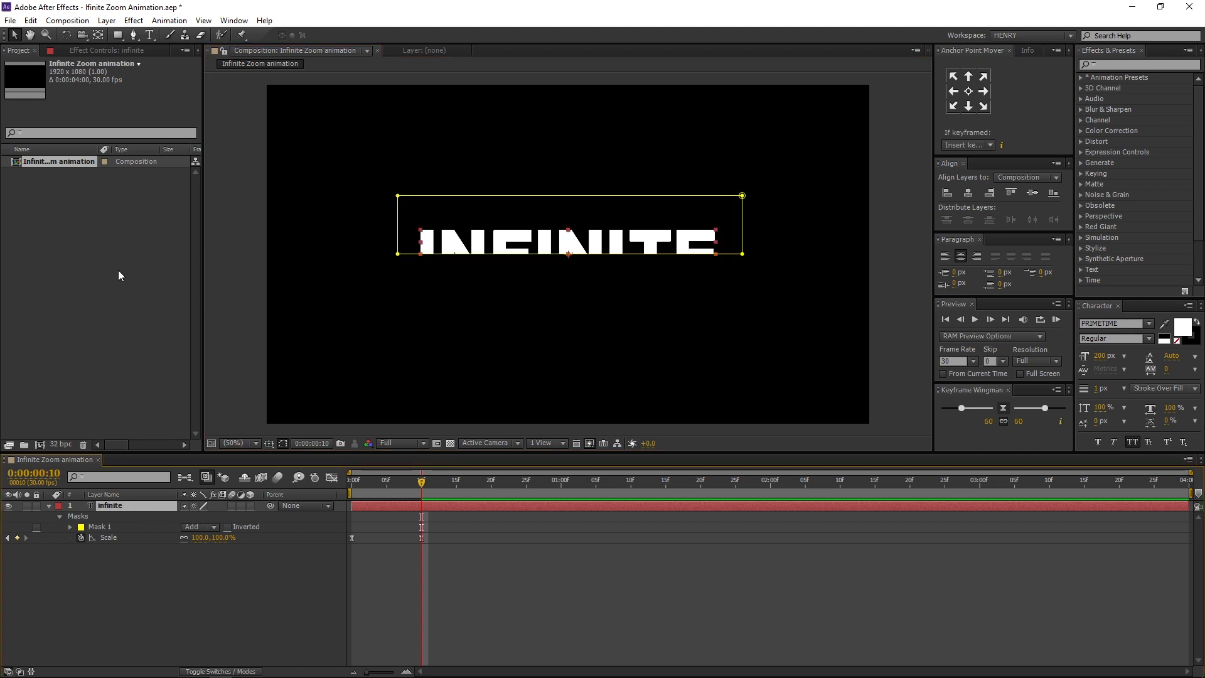
{"action": "left_click", "coordinate": [34, 24]}
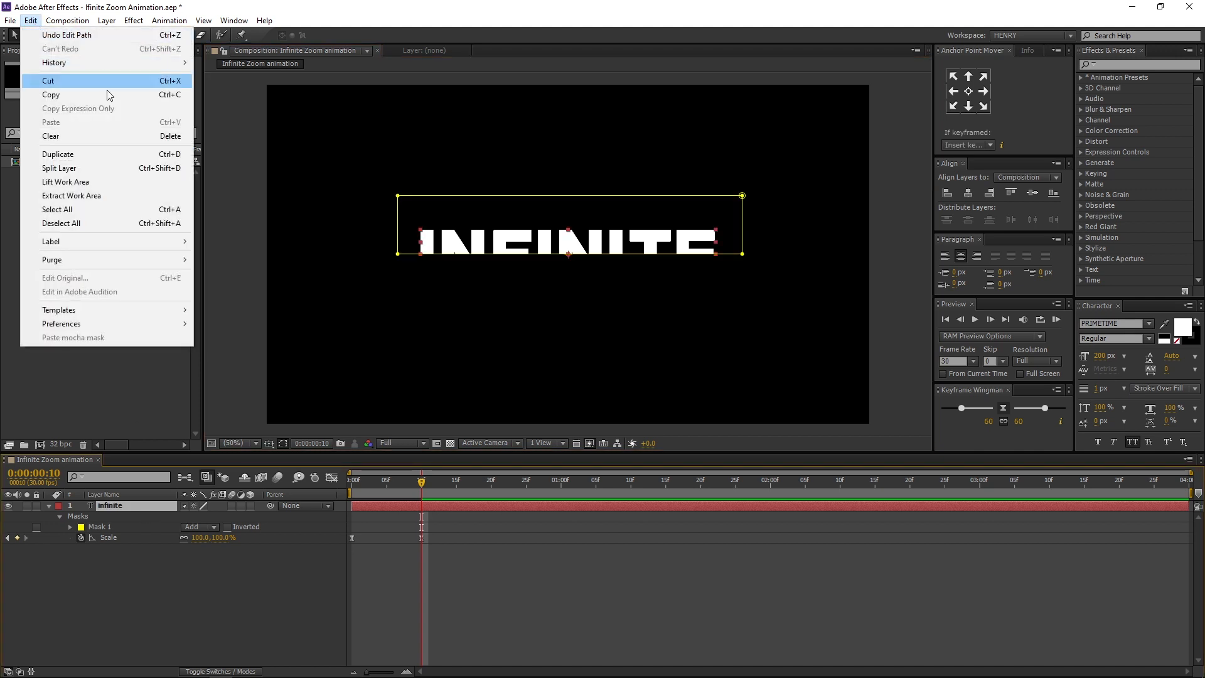
{"action": "left_click", "coordinate": [109, 154]}
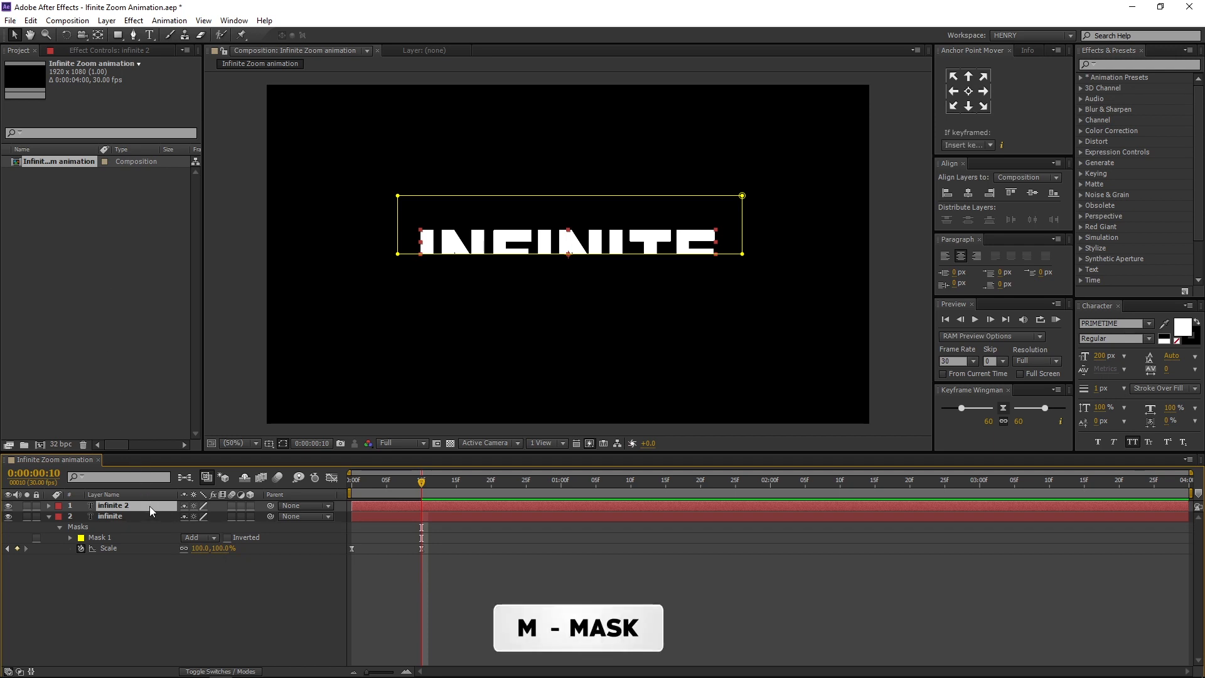
{"action": "key", "text": "m"}
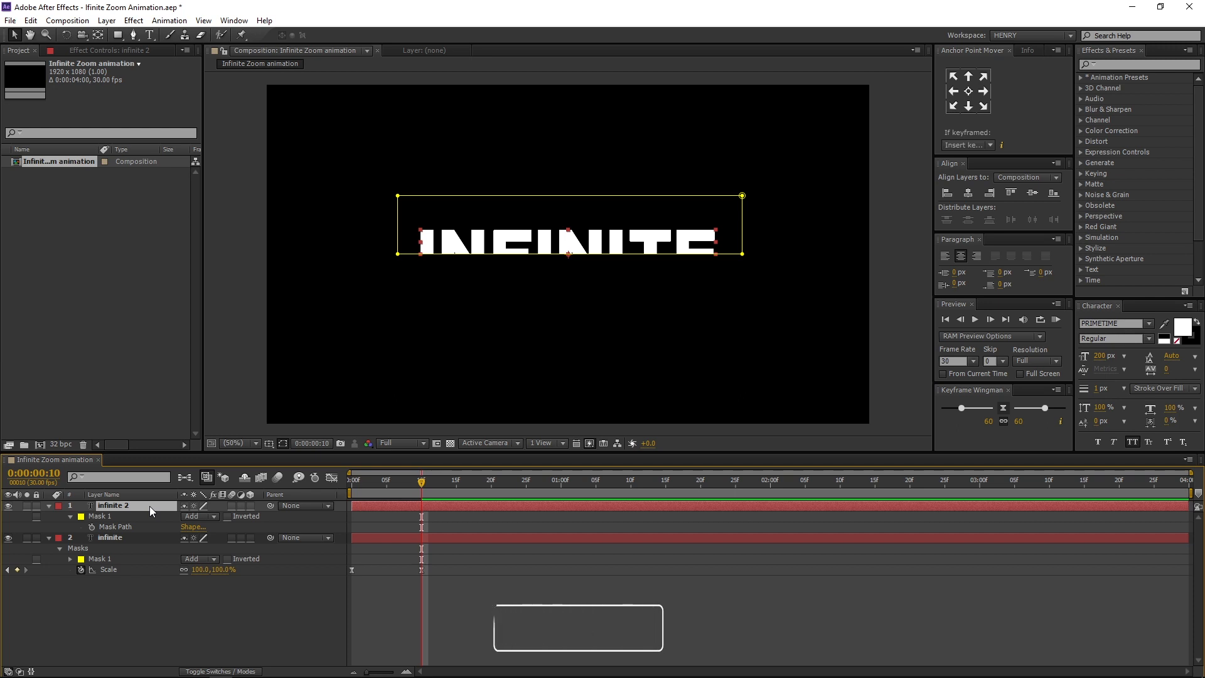
Invert the mask on the infinite 2 layer so it shows the lower half of the text.
{"action": "left_click", "coordinate": [227, 517]}
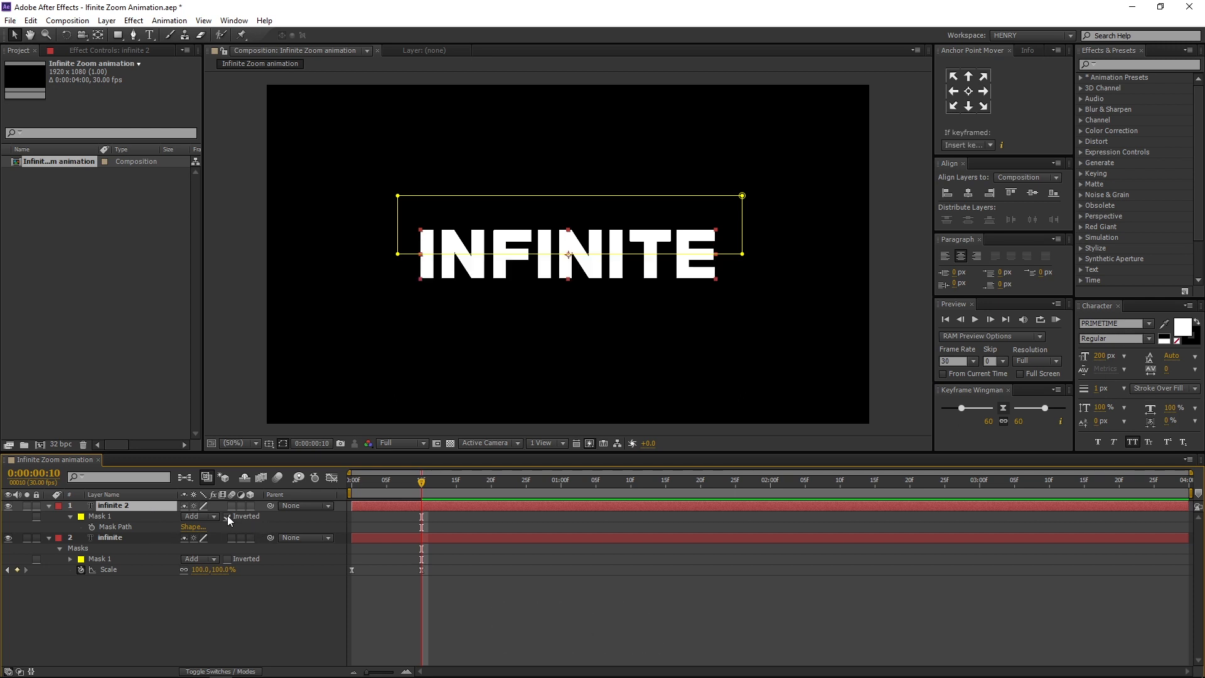
{"action": "left_click", "coordinate": [260, 616]}
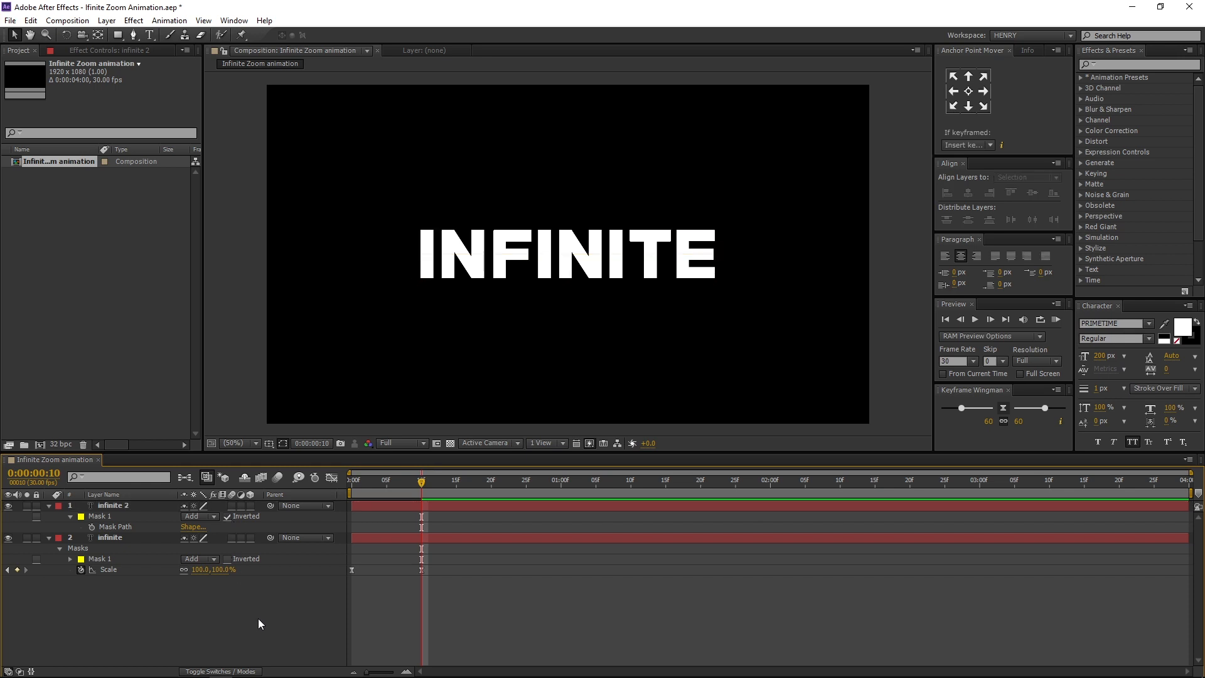
Go to 0:00:01:00, reveal the infinite layer's Position property and separate it into X and Y dimensions.
{"action": "left_click", "coordinate": [559, 484]}
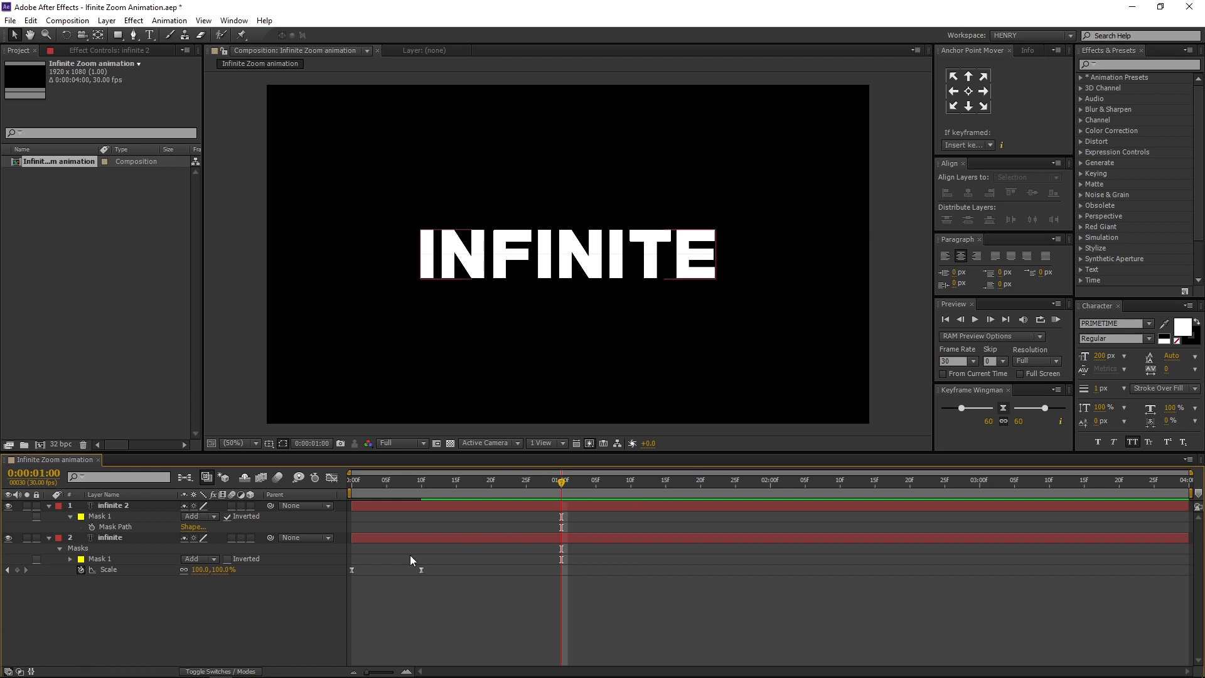
{"action": "left_click", "coordinate": [156, 537]}
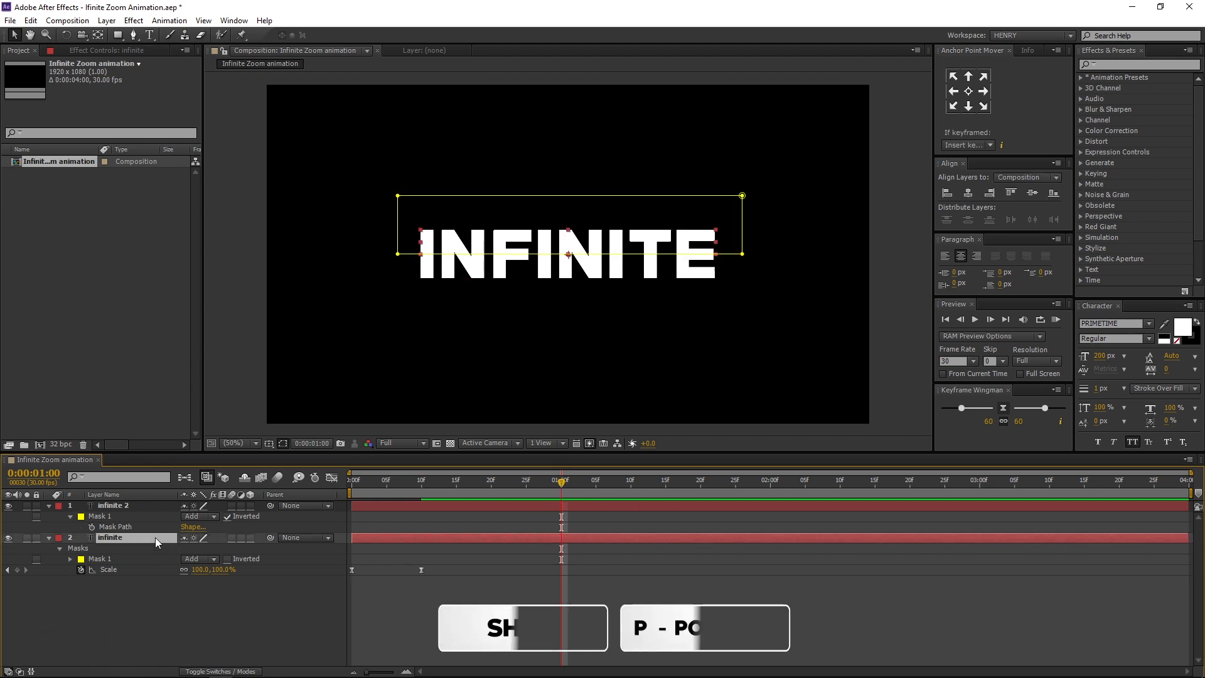
{"action": "key", "text": "shift+p"}
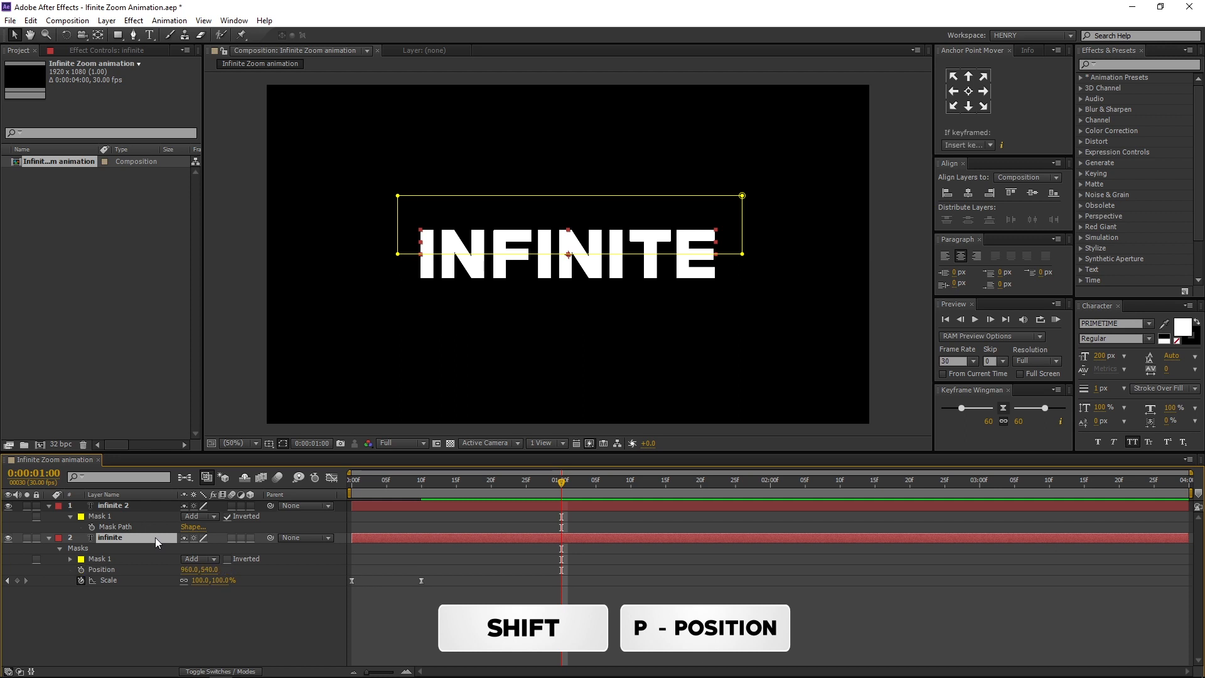
{"action": "left_click", "coordinate": [137, 570]}
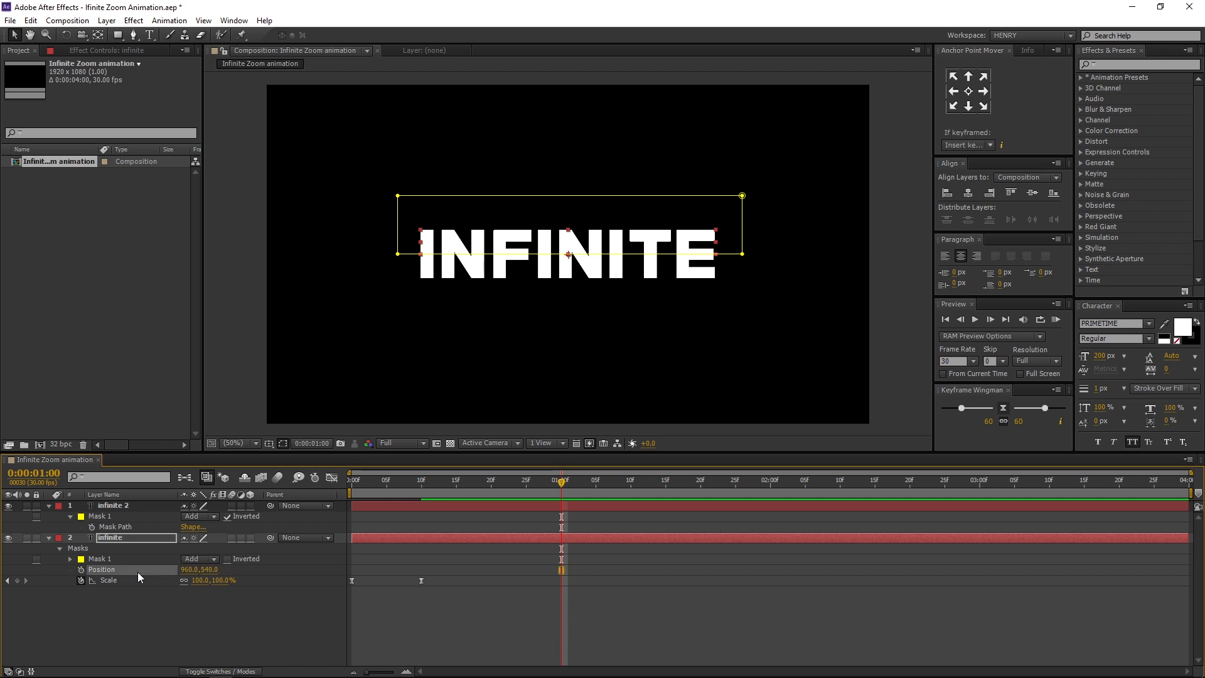
{"action": "right_click", "coordinate": [137, 571]}
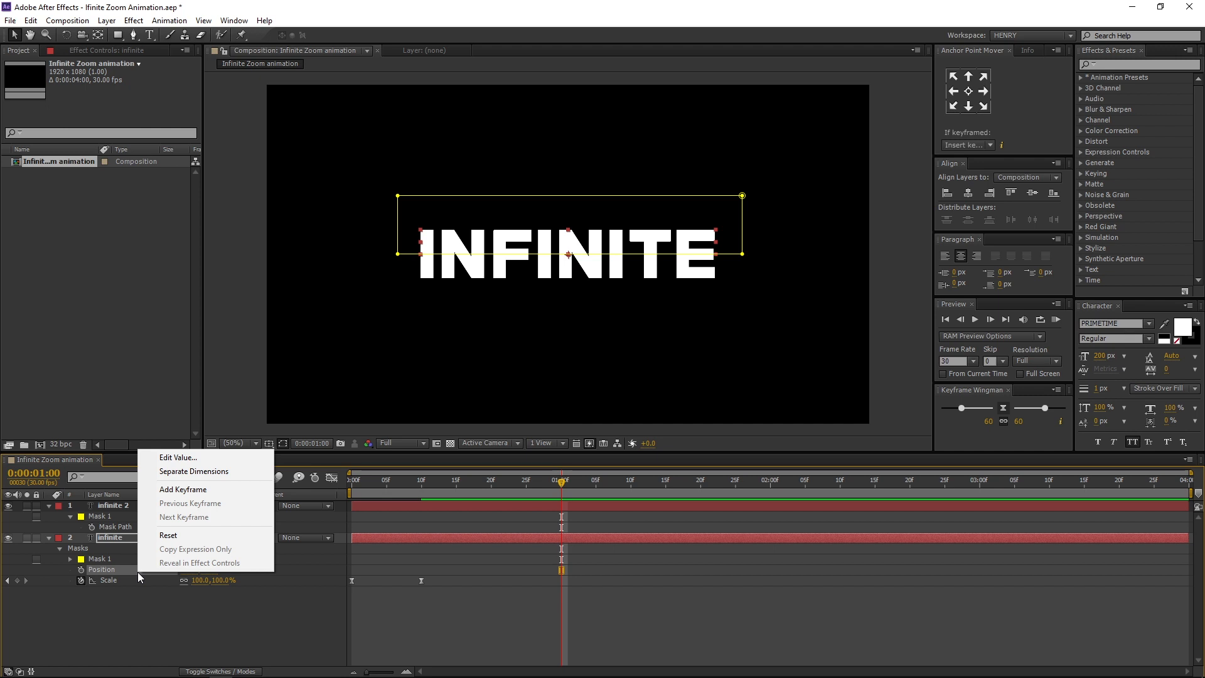
{"action": "left_click", "coordinate": [196, 472]}
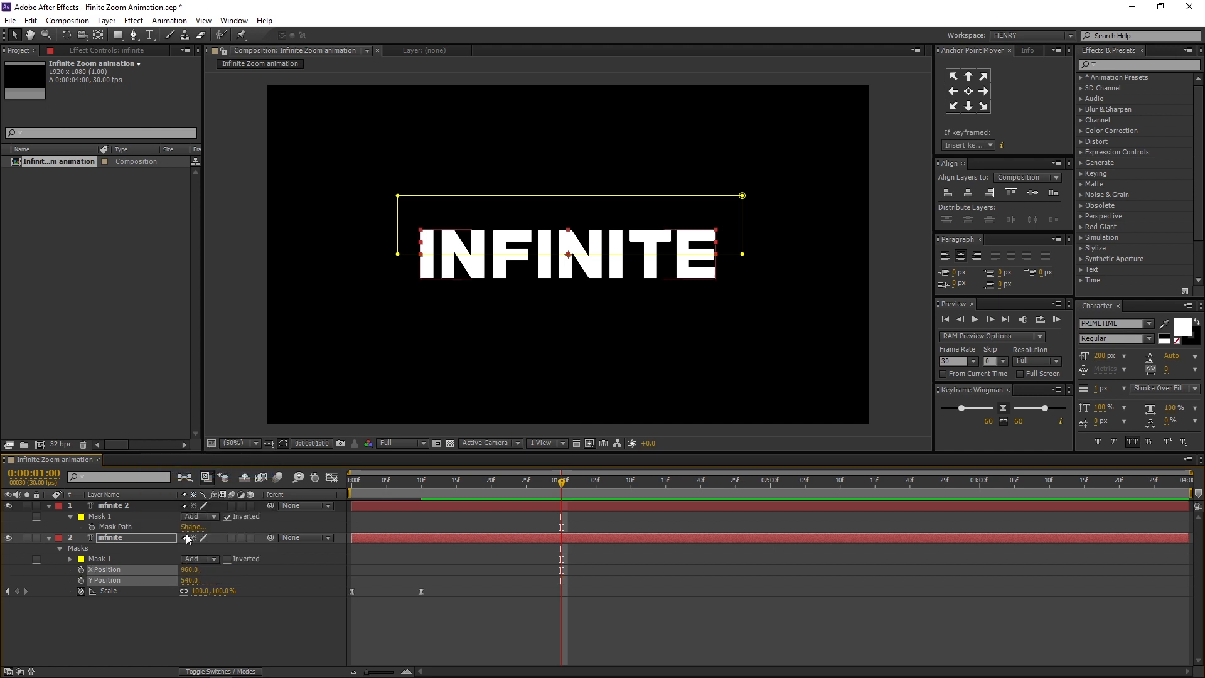
{"action": "left_click", "coordinate": [225, 571]}
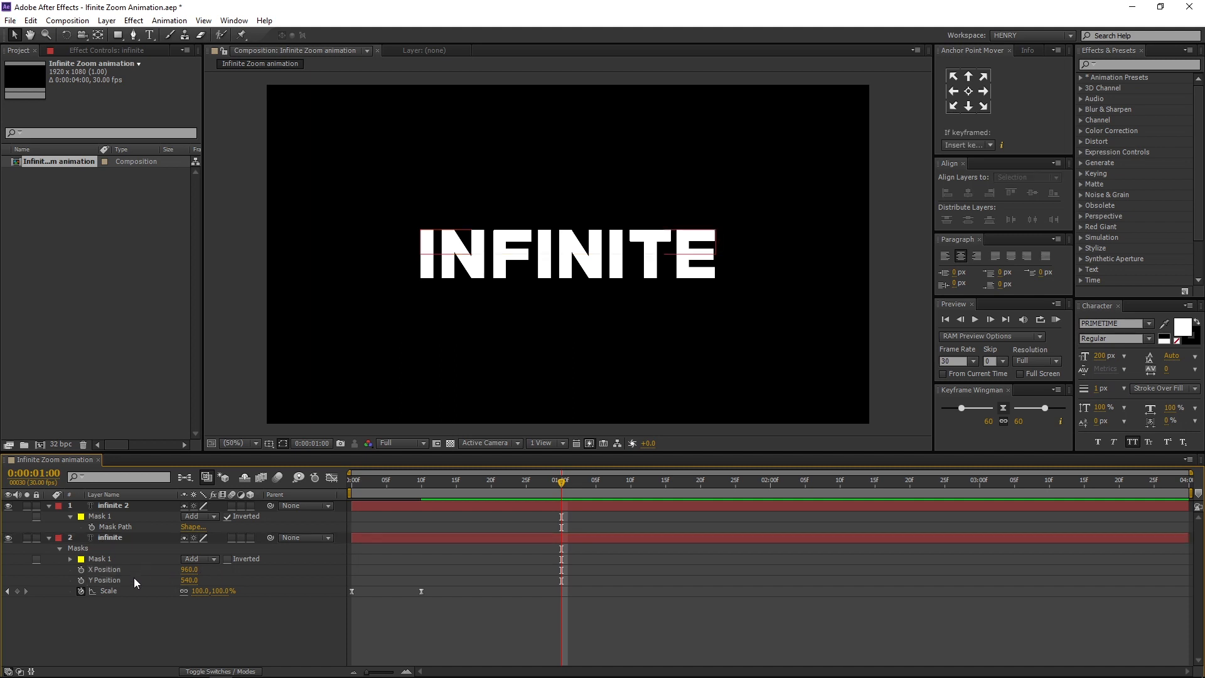
Add Y Position and Scale keyframes to the infinite layer at 0:00:01:00.
{"action": "left_click", "coordinate": [81, 579]}
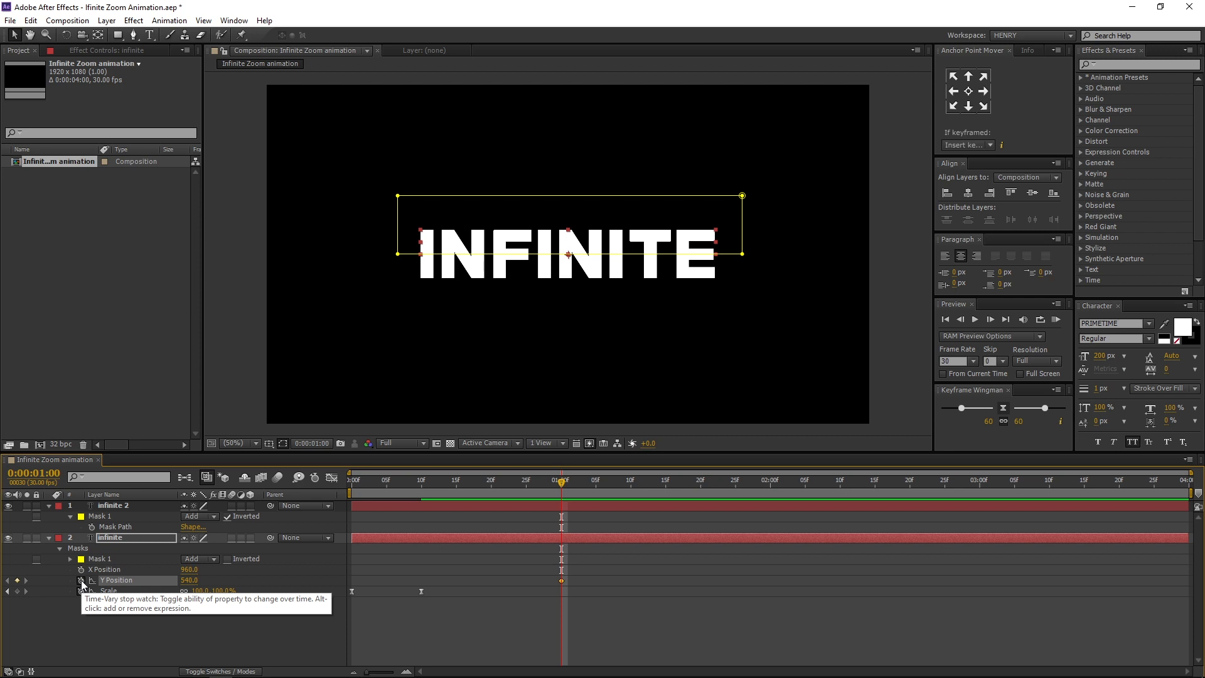
{"action": "left_click", "coordinate": [84, 614]}
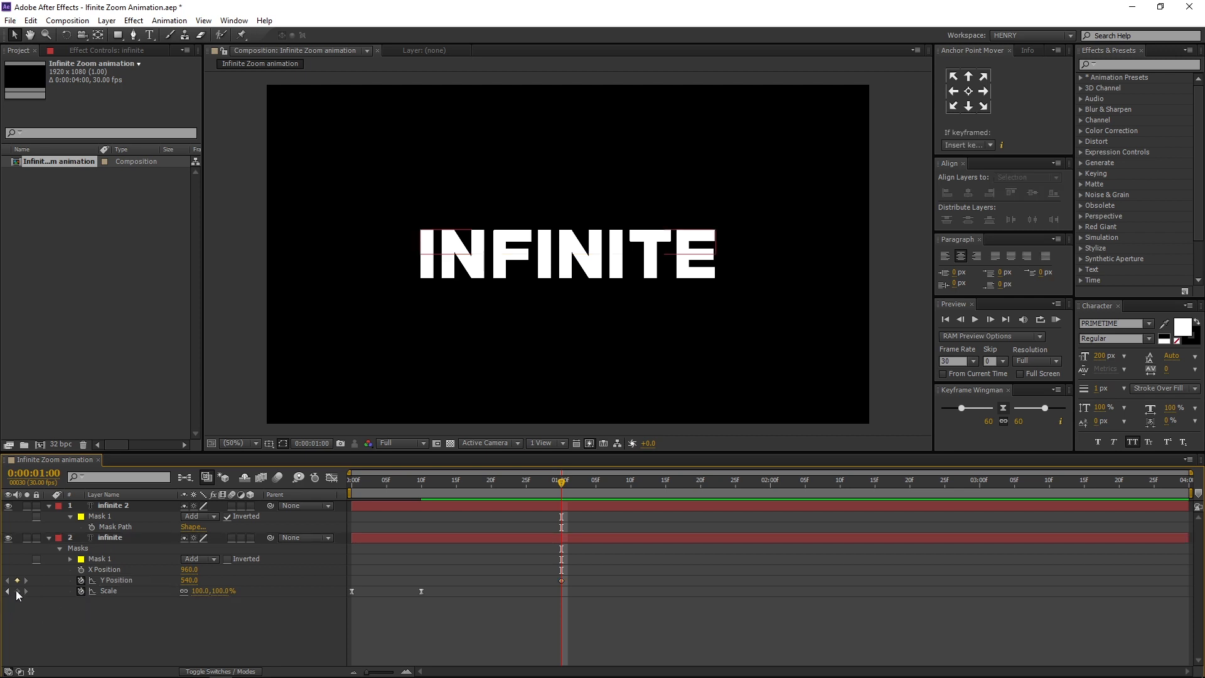
{"action": "left_click", "coordinate": [16, 591]}
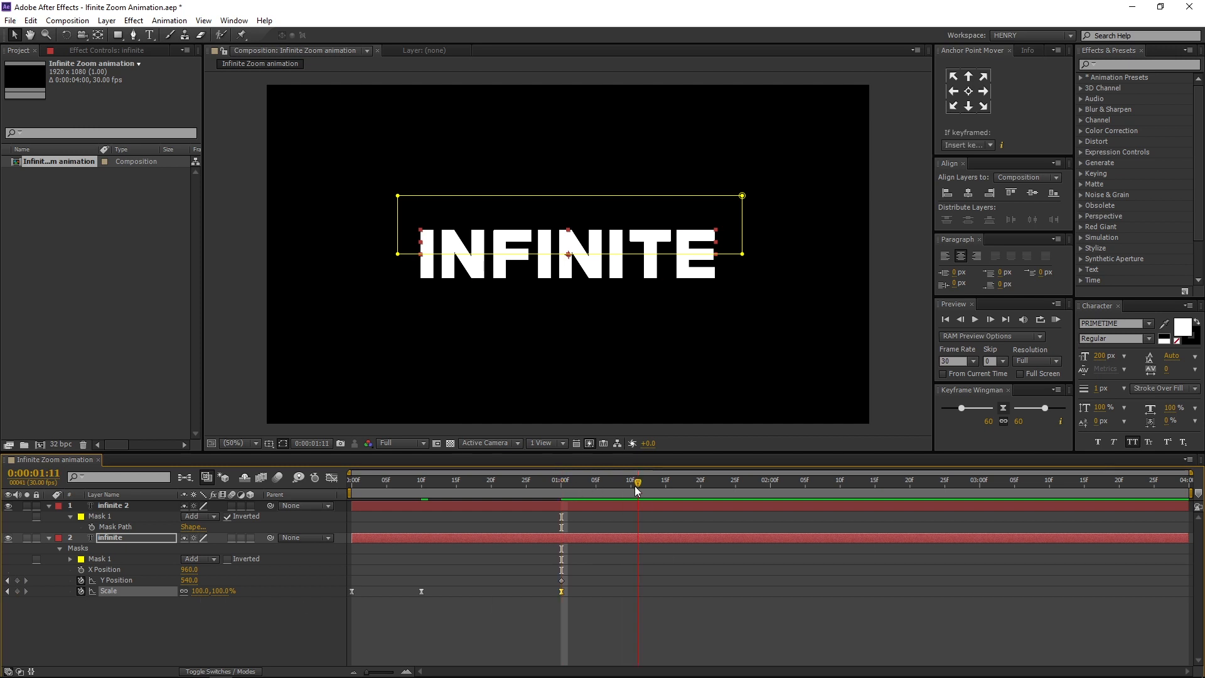
At 0:00:01:10, set the infinite layer's Scale to 350% and its Y Position to -25.
{"action": "left_click", "coordinate": [631, 487]}
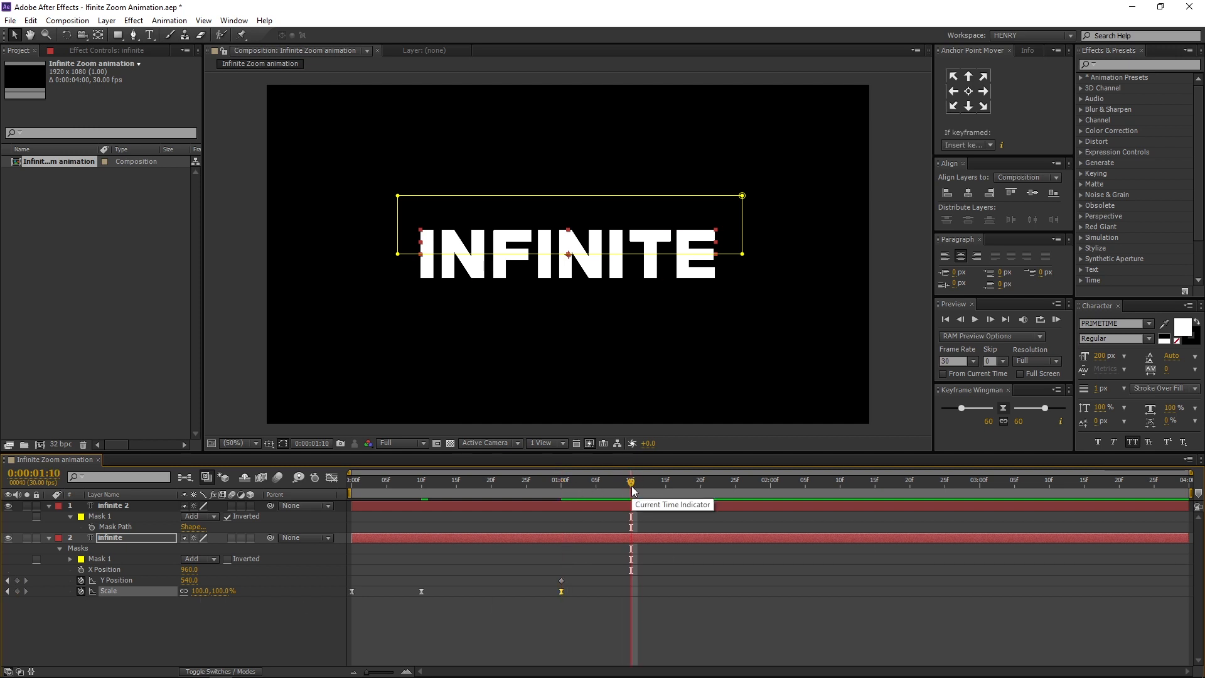
{"action": "left_click", "coordinate": [209, 593]}
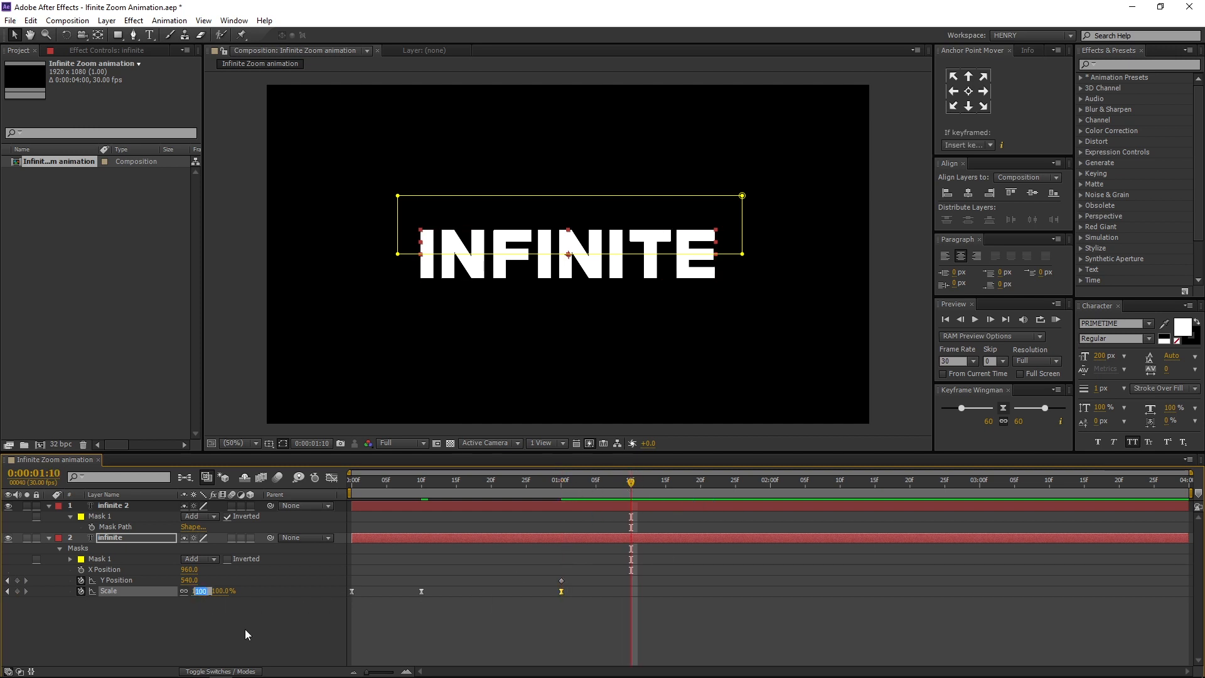
{"action": "type", "text": "350"}
{"action": "key", "text": "Return"}
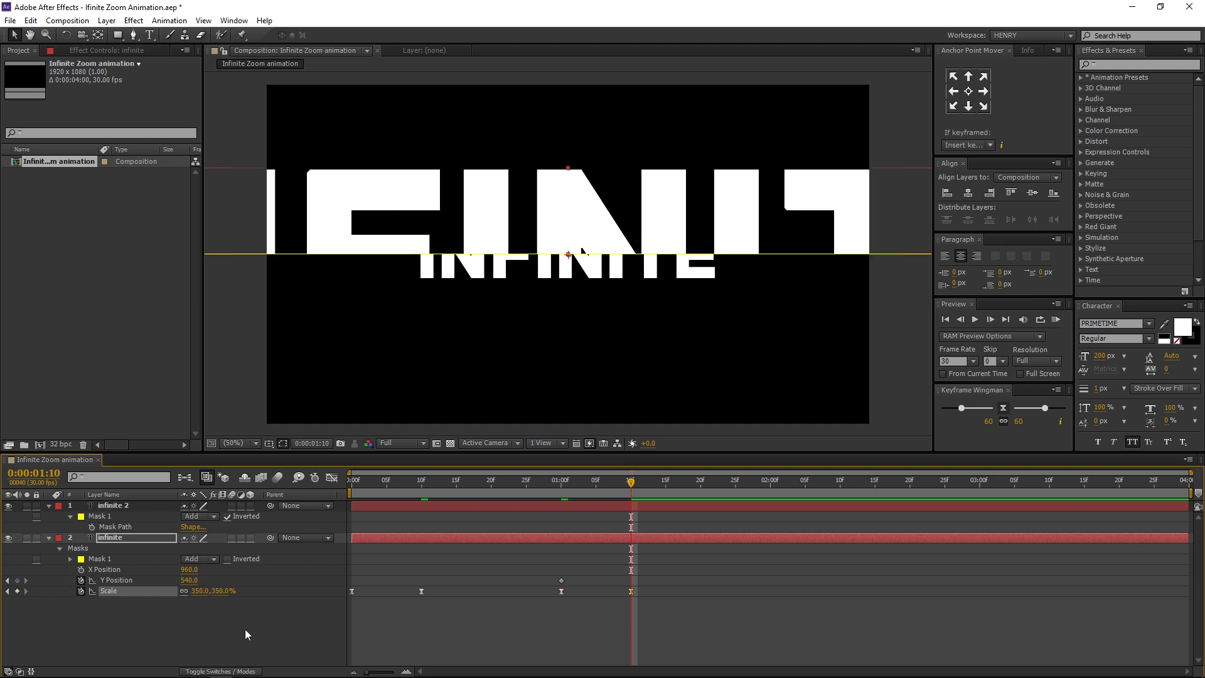
{"action": "left_click", "coordinate": [245, 629]}
{"action": "left_click", "coordinate": [190, 579]}
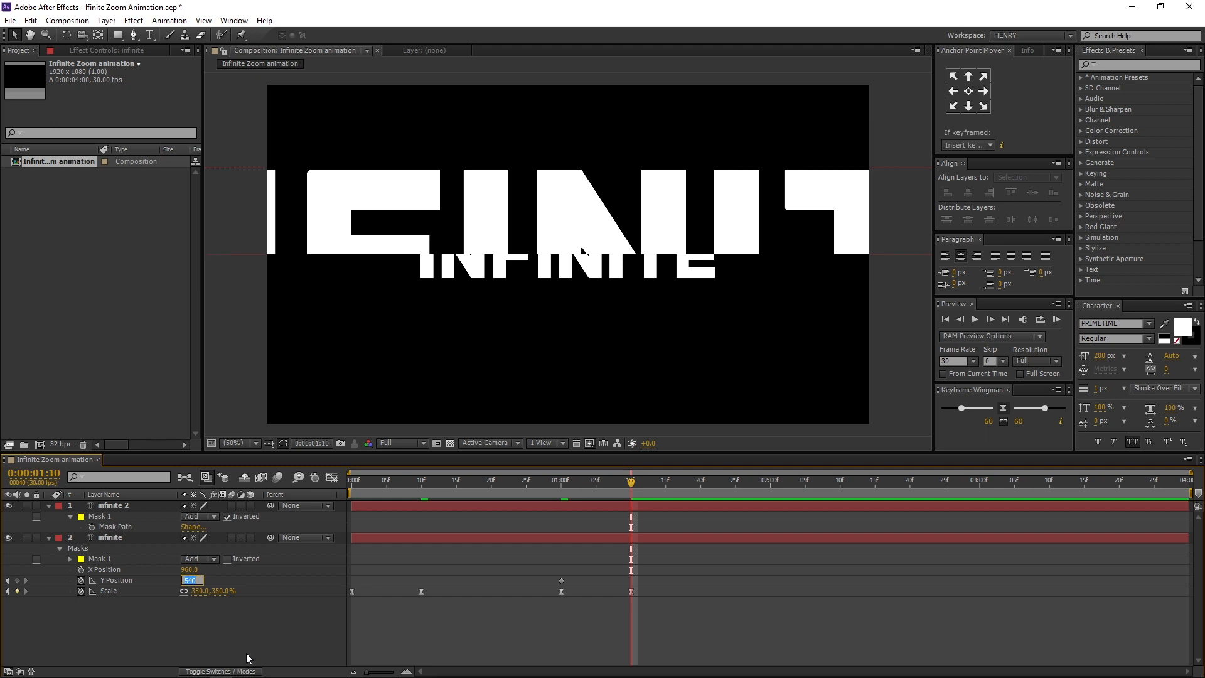
{"action": "type", "text": "-25"}
{"action": "key", "text": "Return"}
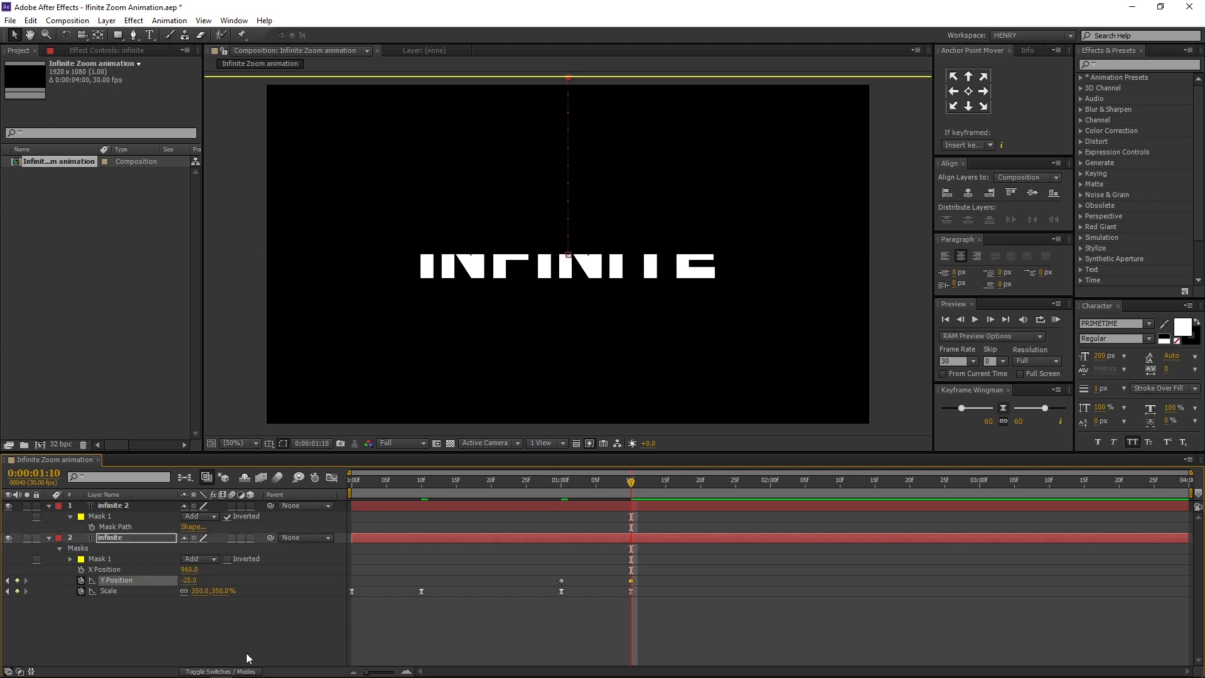
Apply Easy Ease to both Y Position keyframes of the infinite layer.
{"action": "left_click_drag", "start_coordinate": [655, 564], "coordinate": [537, 581]}
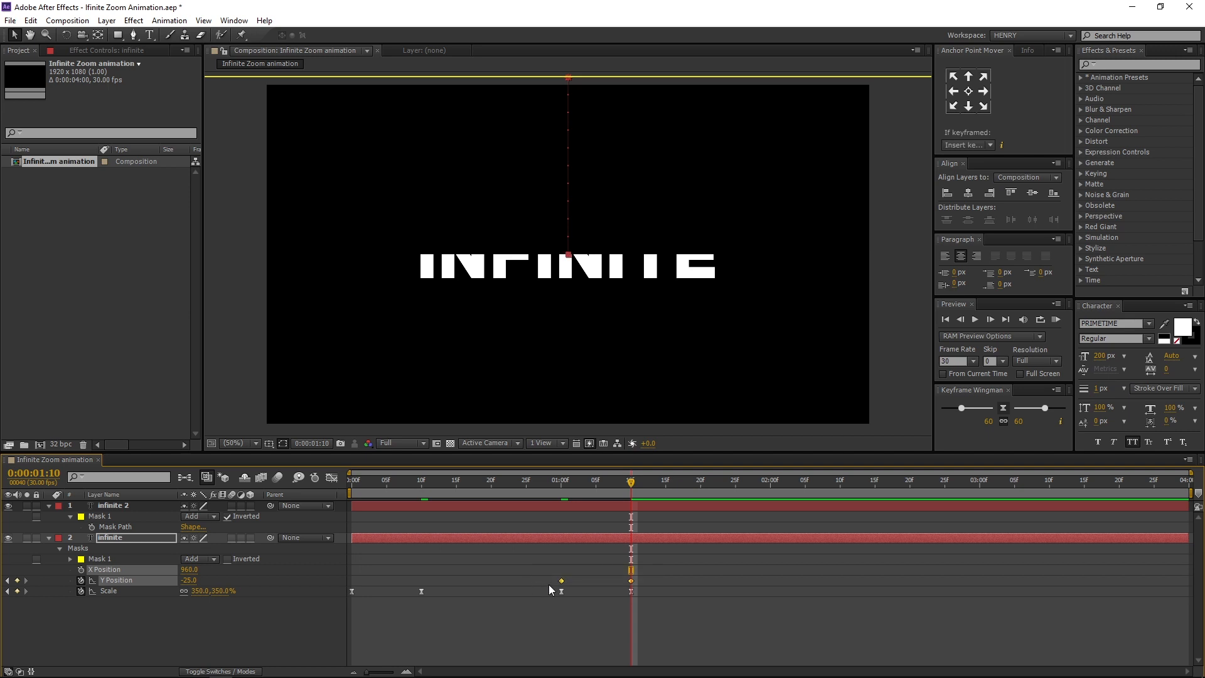
{"action": "right_click", "coordinate": [562, 581]}
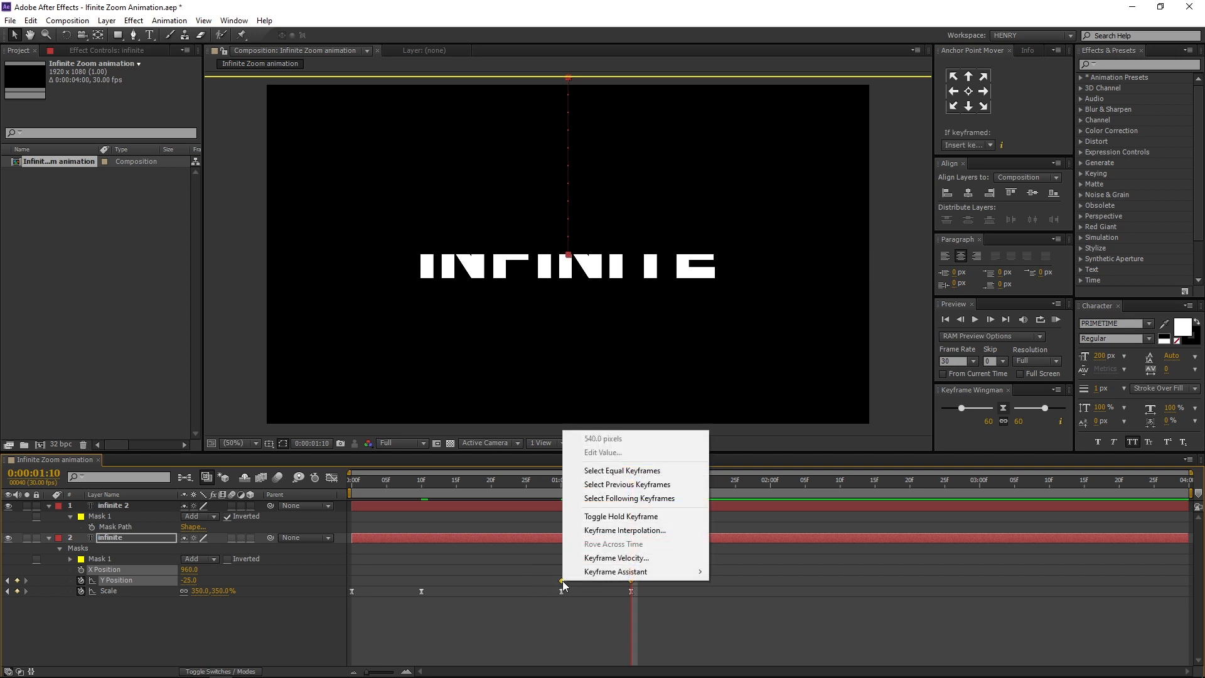
{"action": "mouse_move", "coordinate": [644, 576]}
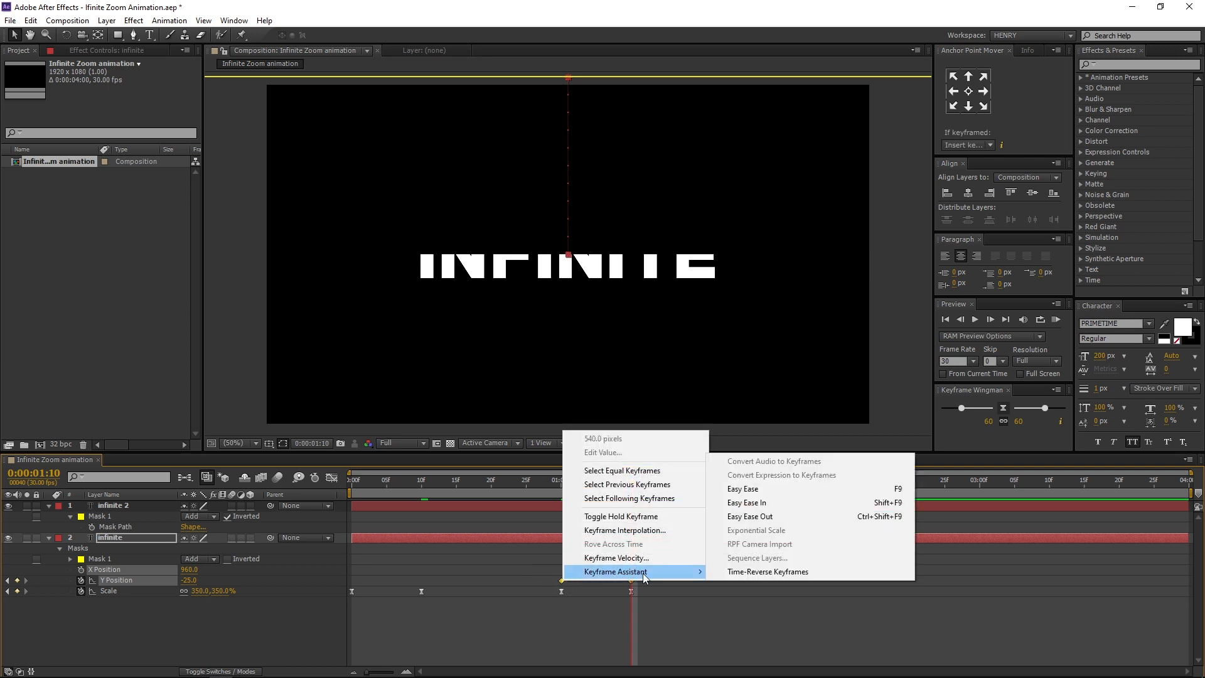
{"action": "left_click", "coordinate": [792, 488]}
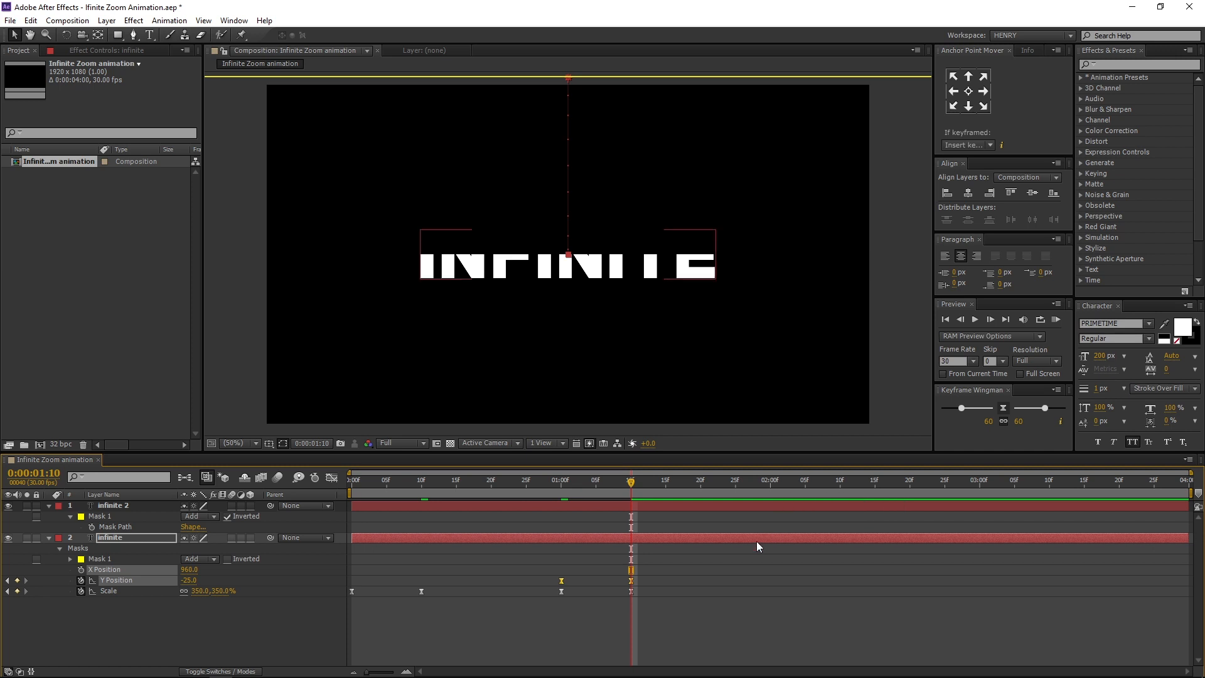
Reveal Scale and Position on the infinite 2 layer and separate its Position into X and Y dimensions.
{"action": "left_click", "coordinate": [146, 507]}
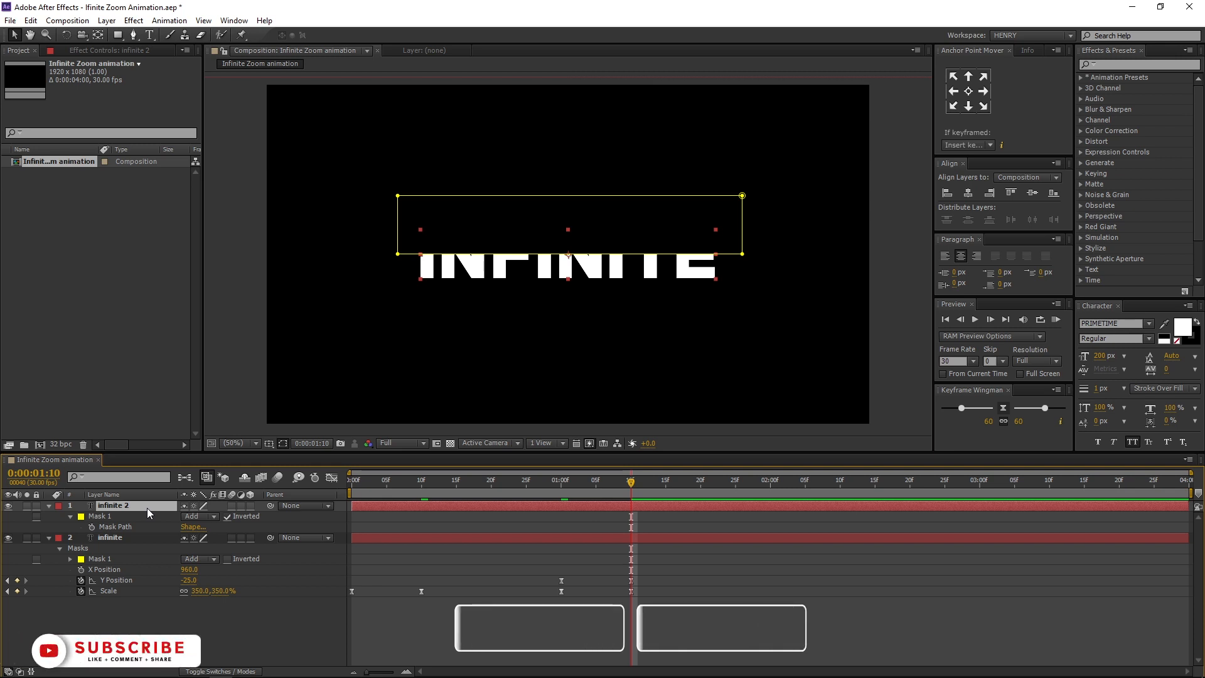
{"action": "key", "text": "shift+s"}
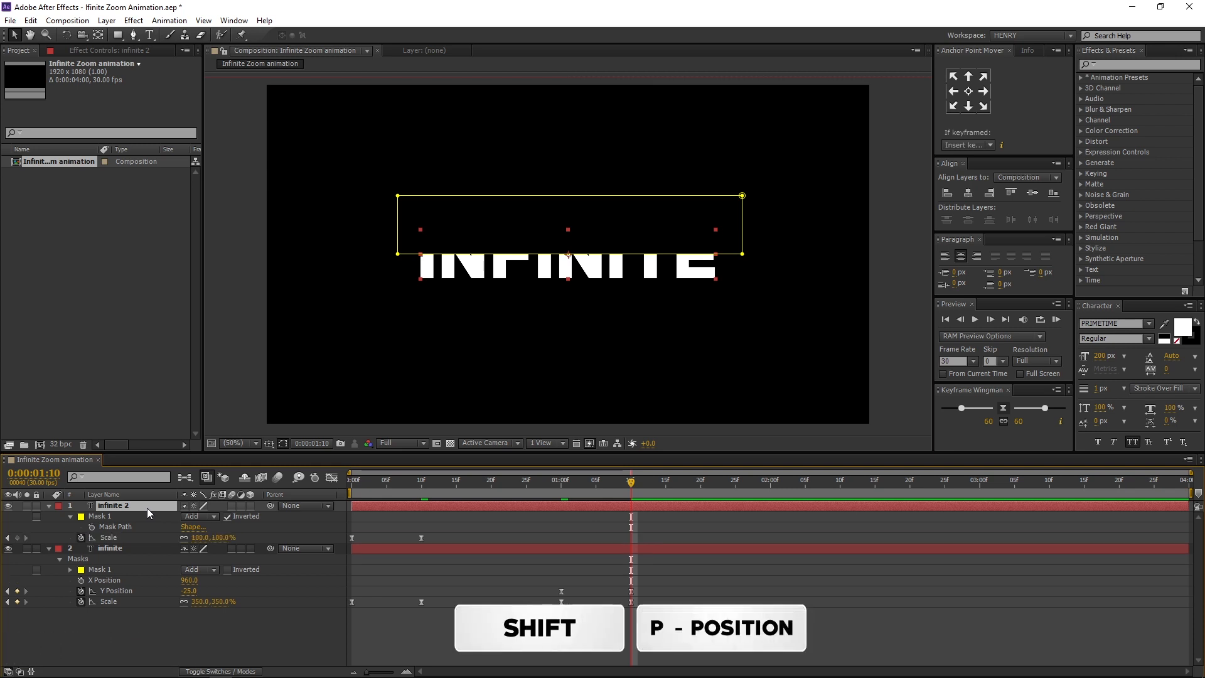
{"action": "key", "text": "shift+p"}
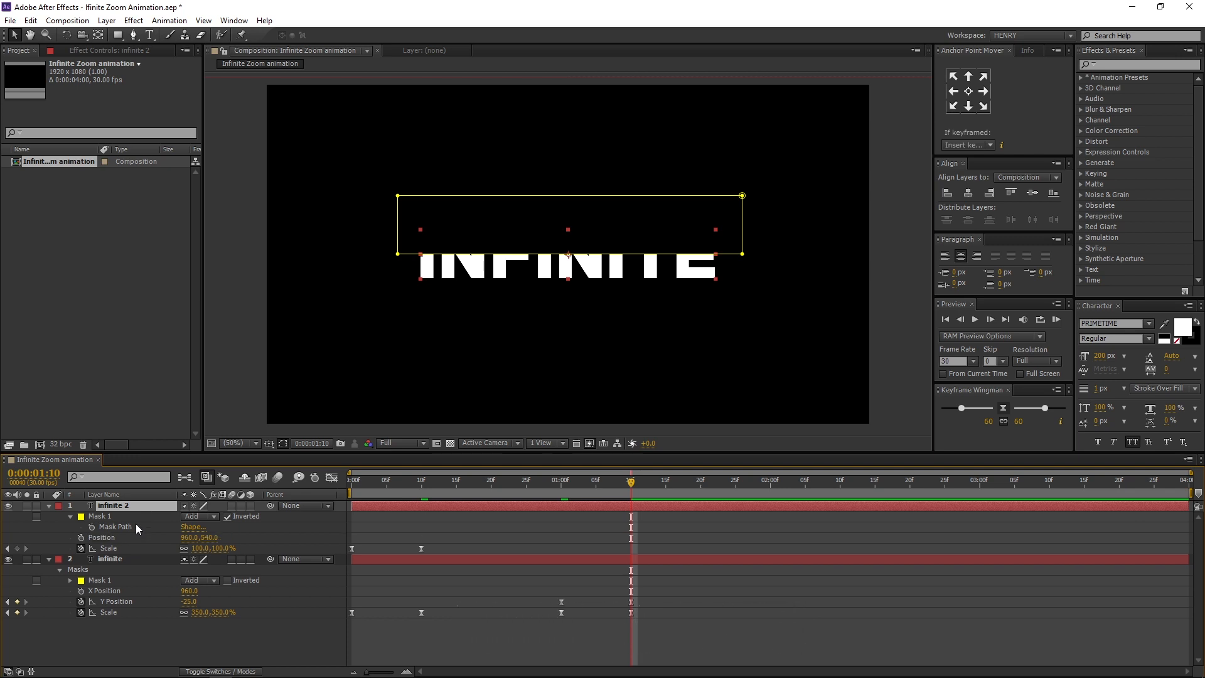
{"action": "left_click", "coordinate": [114, 538]}
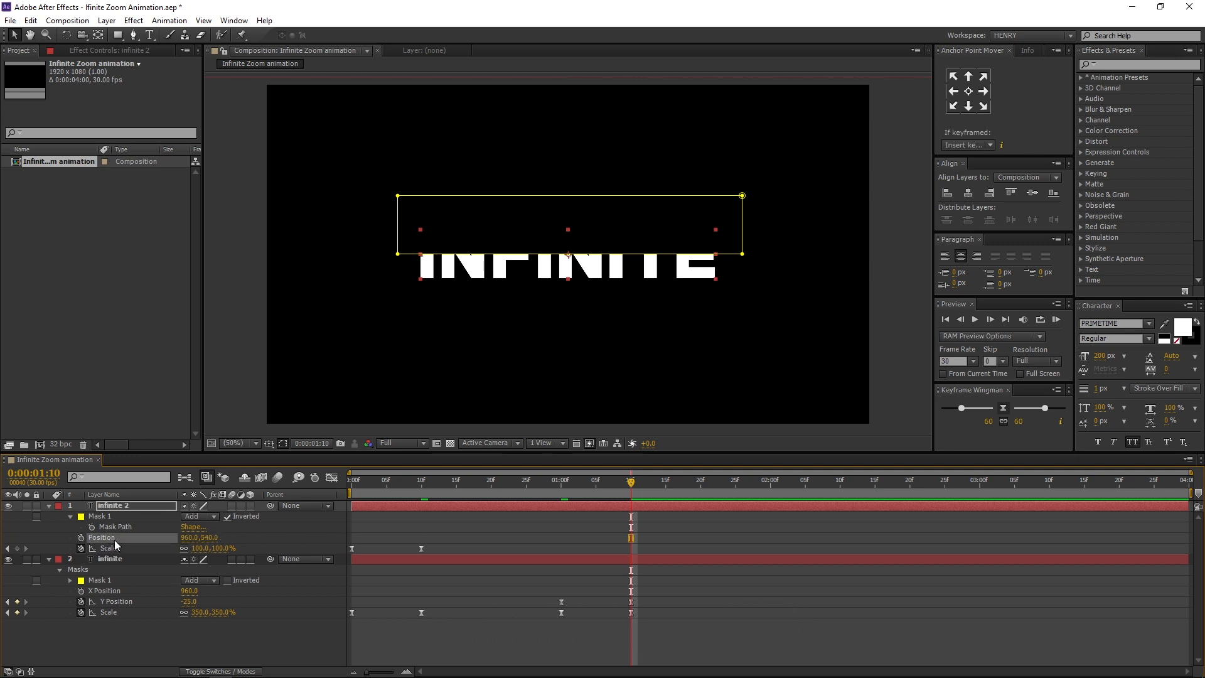
{"action": "right_click", "coordinate": [115, 542]}
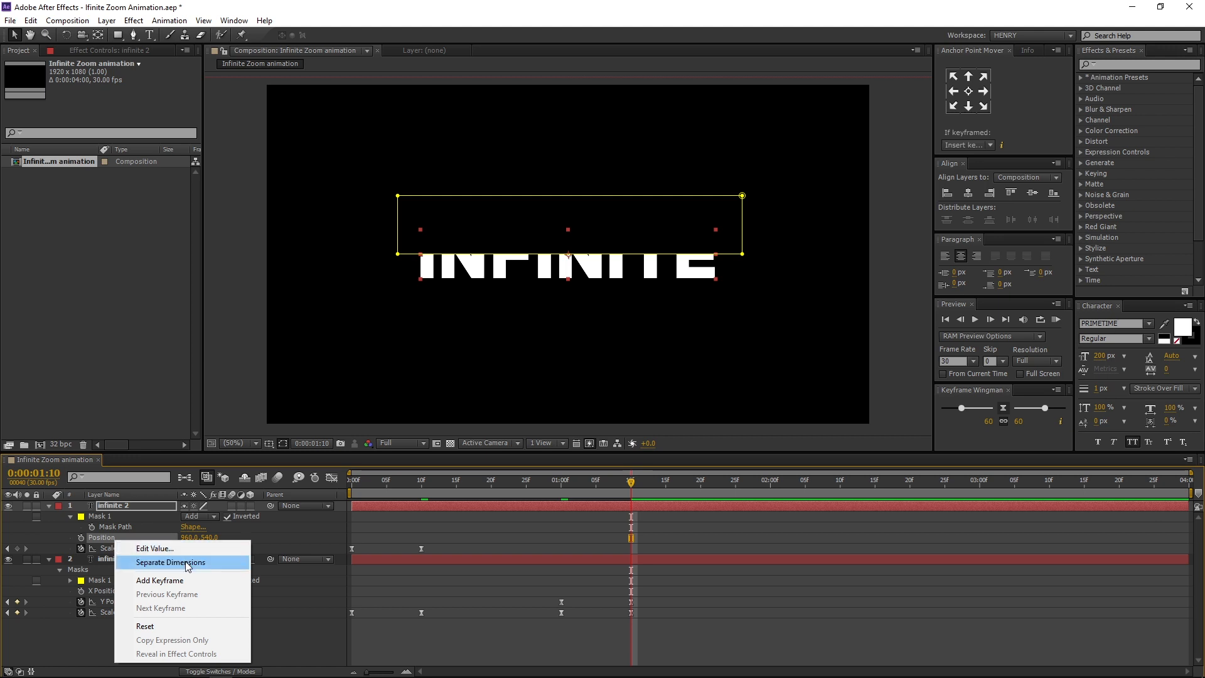
{"action": "left_click", "coordinate": [213, 563]}
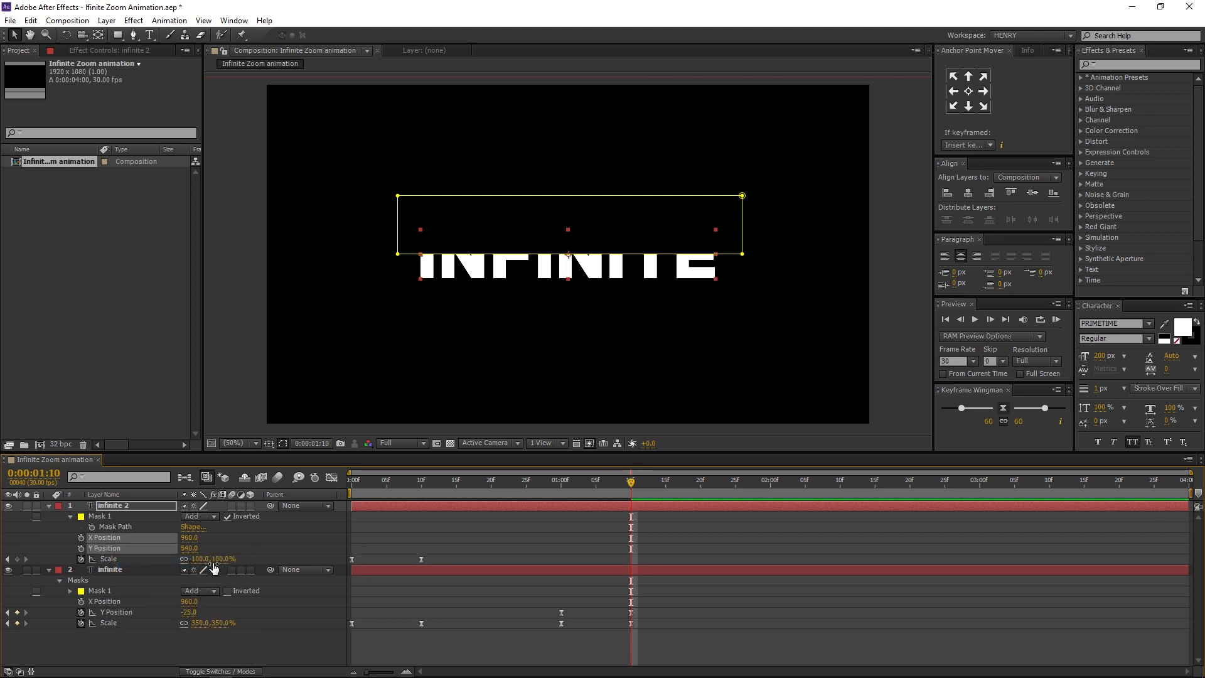
Add Y Position and Scale keyframes to the infinite 2 layer at 0:00:01:00.
{"action": "left_click_drag", "start_coordinate": [630, 482], "coordinate": [562, 484]}
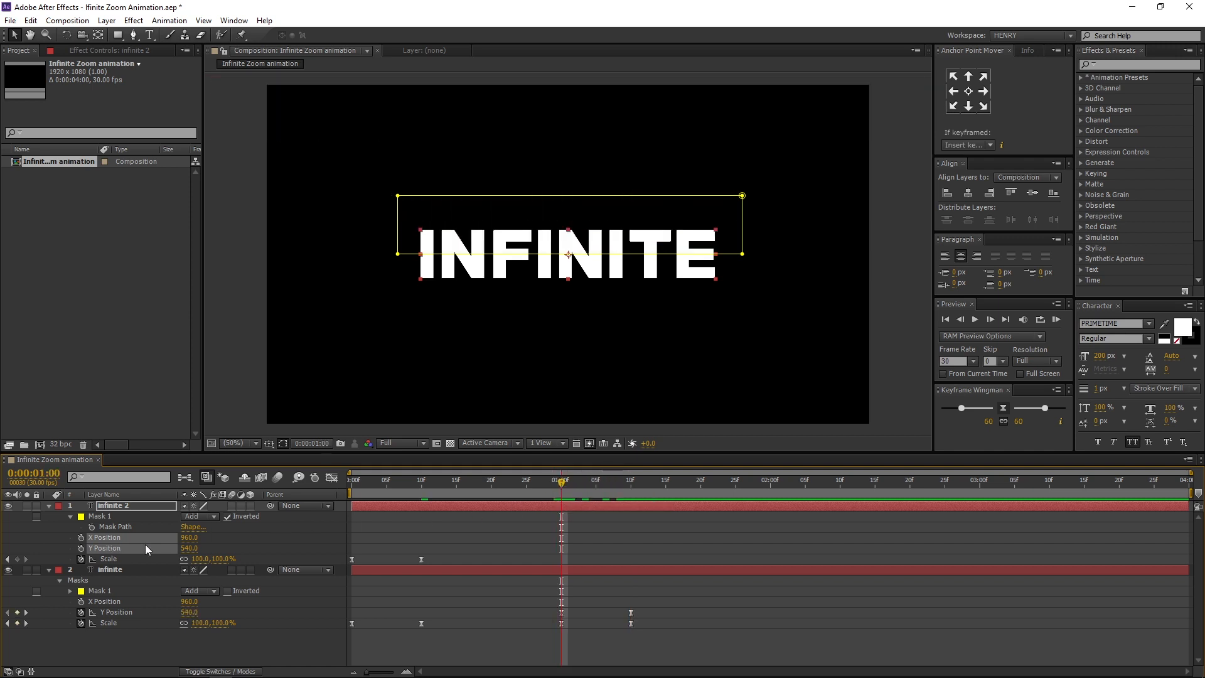
{"action": "left_click", "coordinate": [238, 547]}
{"action": "left_click", "coordinate": [80, 547]}
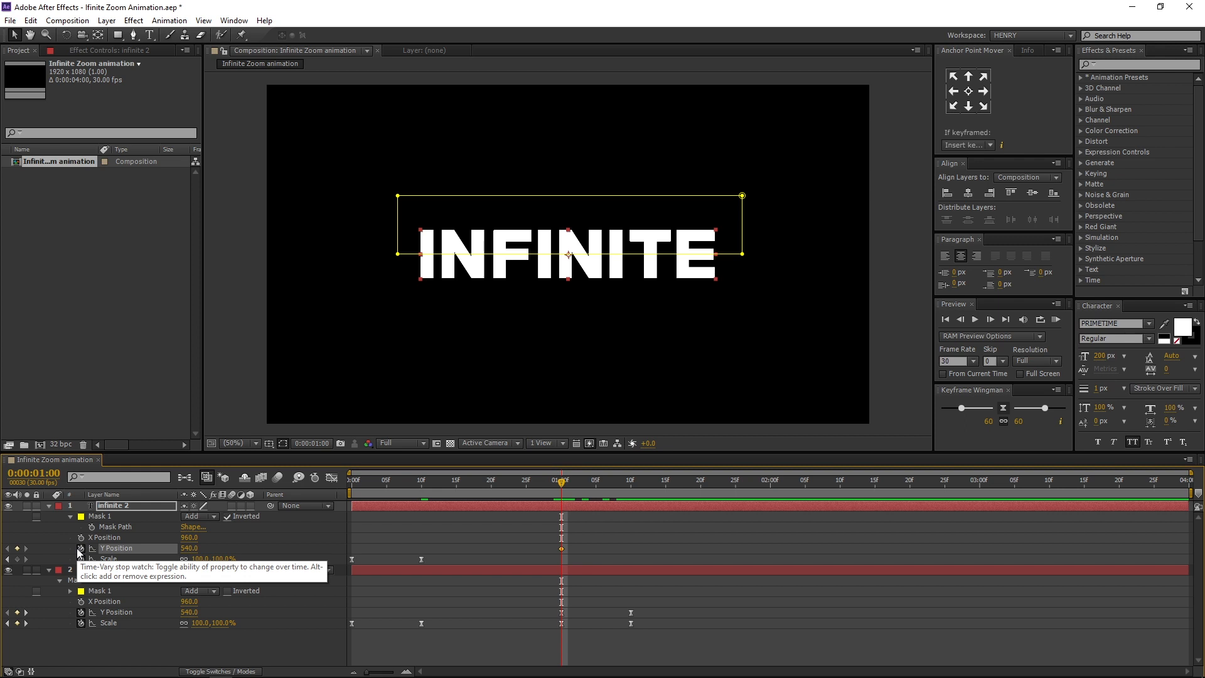
{"action": "left_click", "coordinate": [17, 559]}
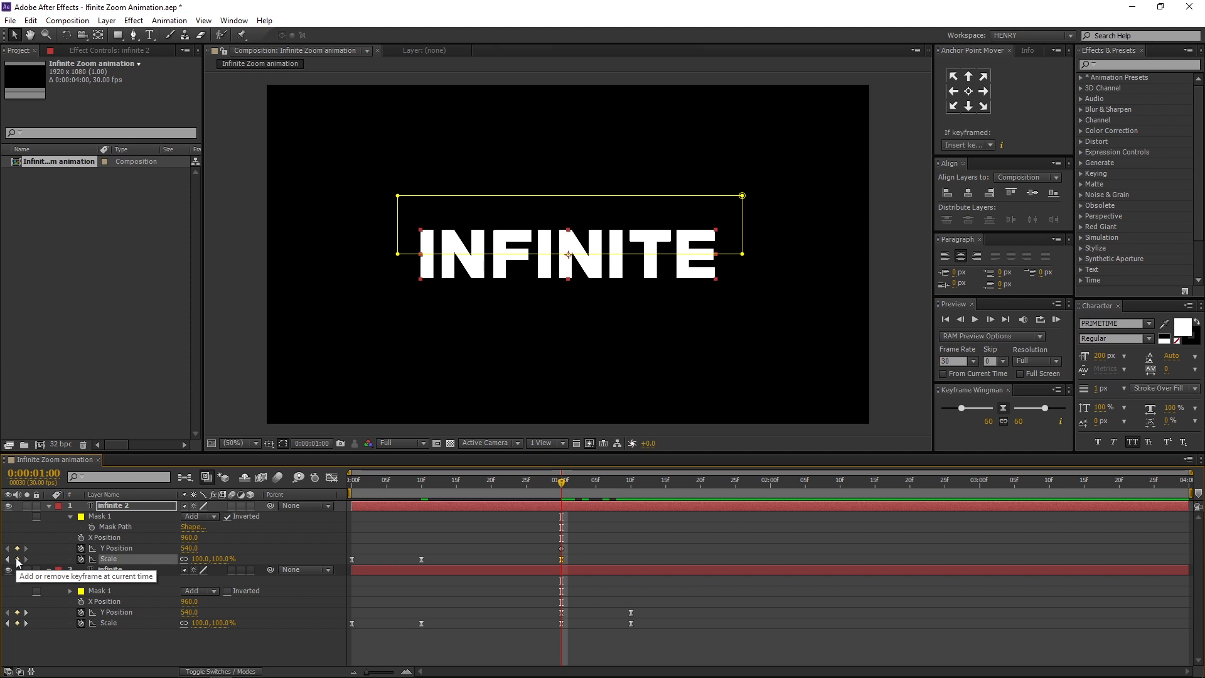
At 0:00:01:10, set the infinite 2 layer's Y Position to 1100 and its Scale to 350%.
{"action": "left_click", "coordinate": [631, 482]}
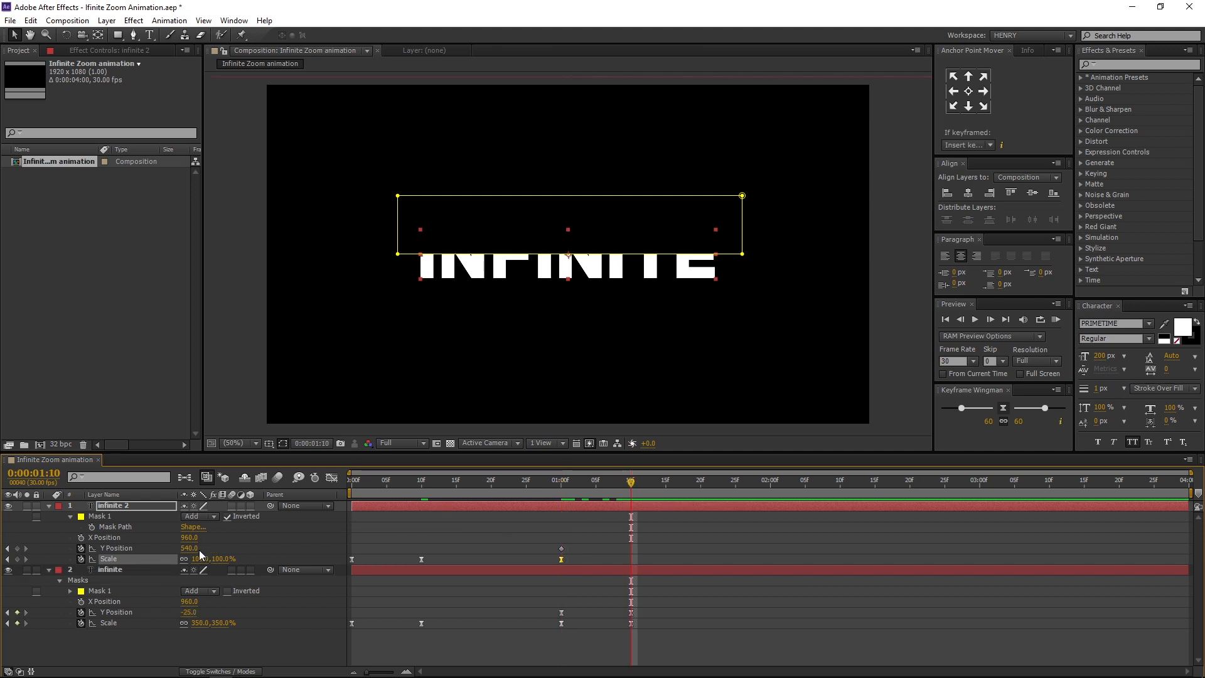
{"action": "left_click", "coordinate": [196, 548]}
{"action": "type", "text": "1100"}
{"action": "key", "text": "Return"}
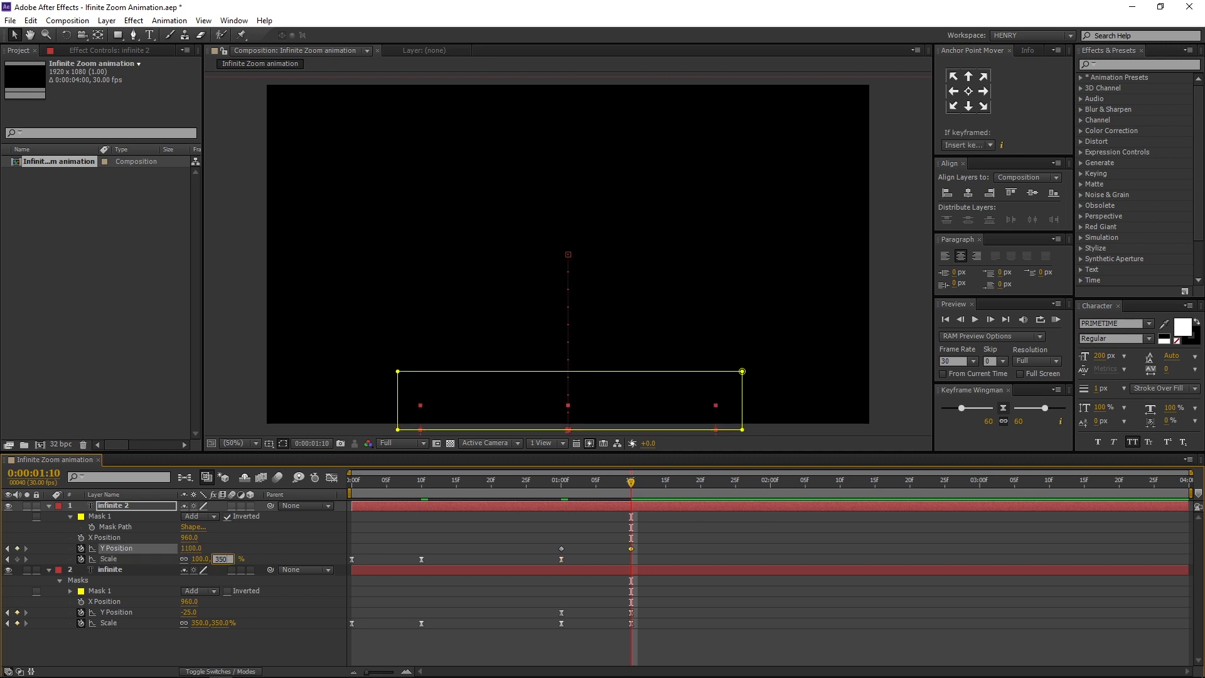
{"action": "type", "text": "350"}
{"action": "key", "text": "Return"}
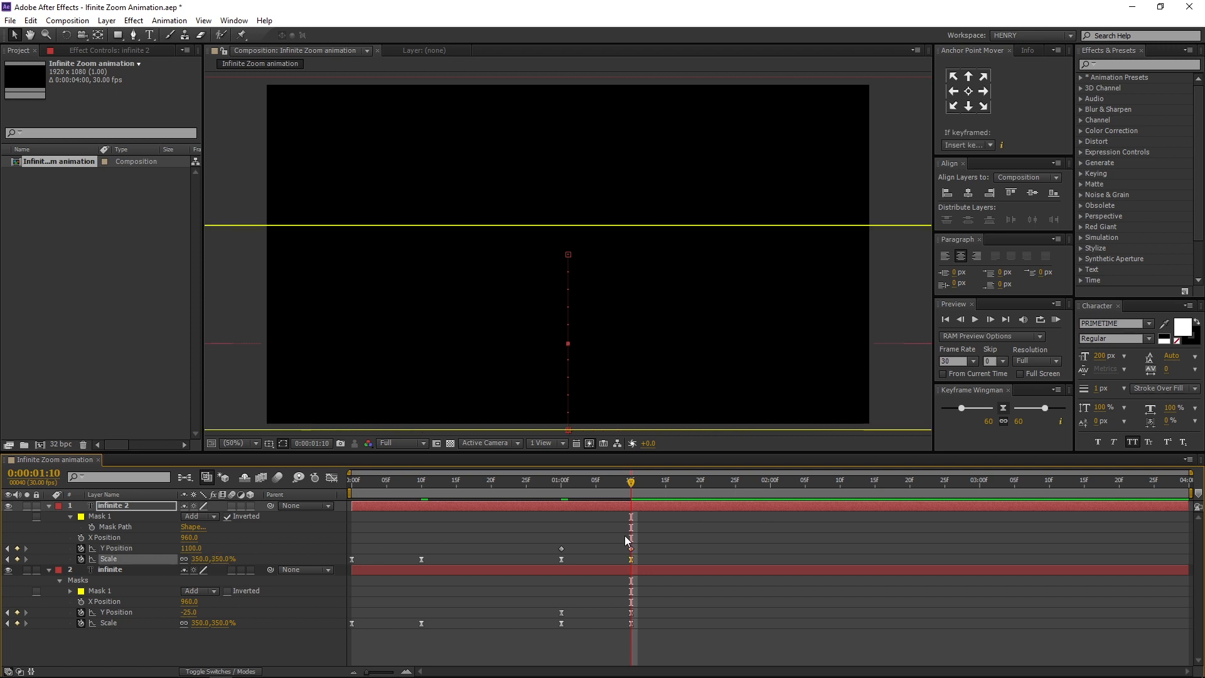
Apply Easy Ease to both Y Position keyframes of the infinite 2 layer.
{"action": "left_click_drag", "start_coordinate": [649, 537], "coordinate": [524, 553]}
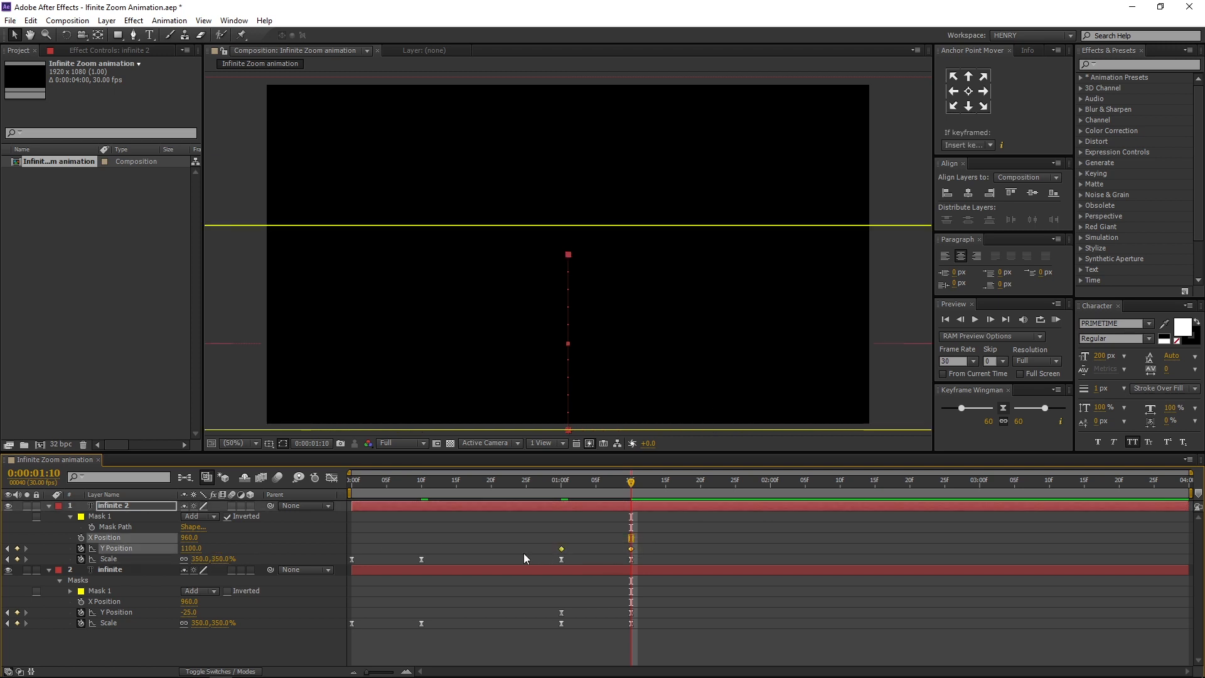
{"action": "right_click", "coordinate": [563, 548]}
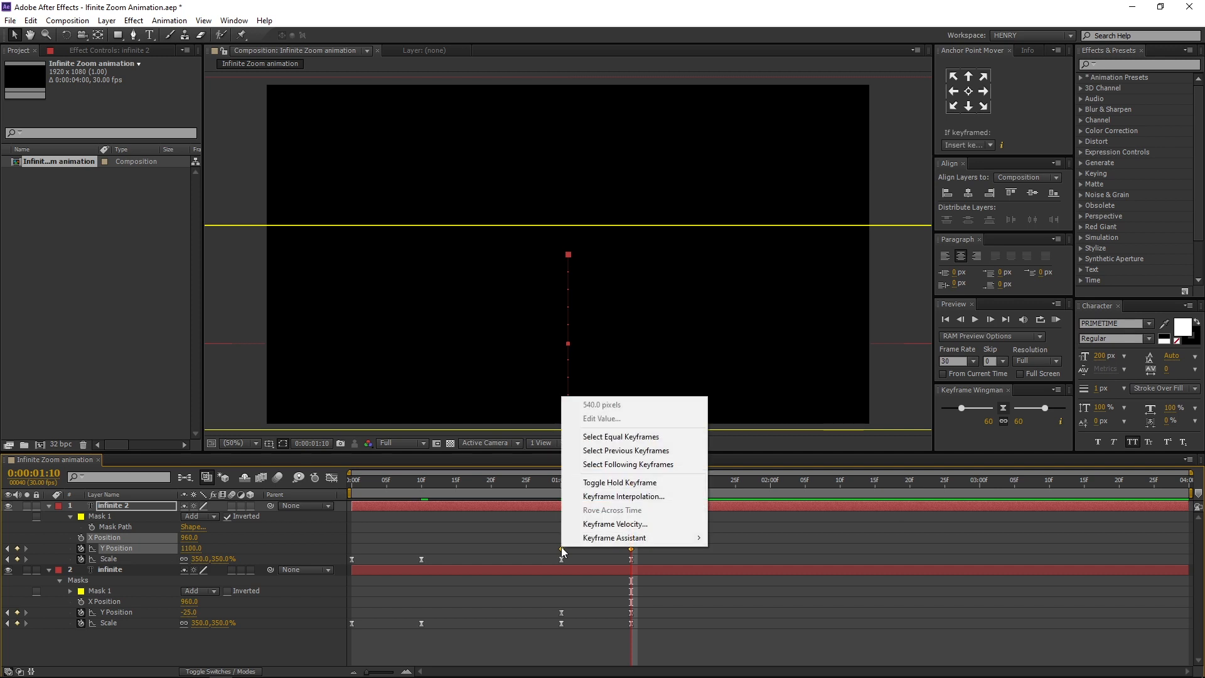
{"action": "mouse_move", "coordinate": [613, 540]}
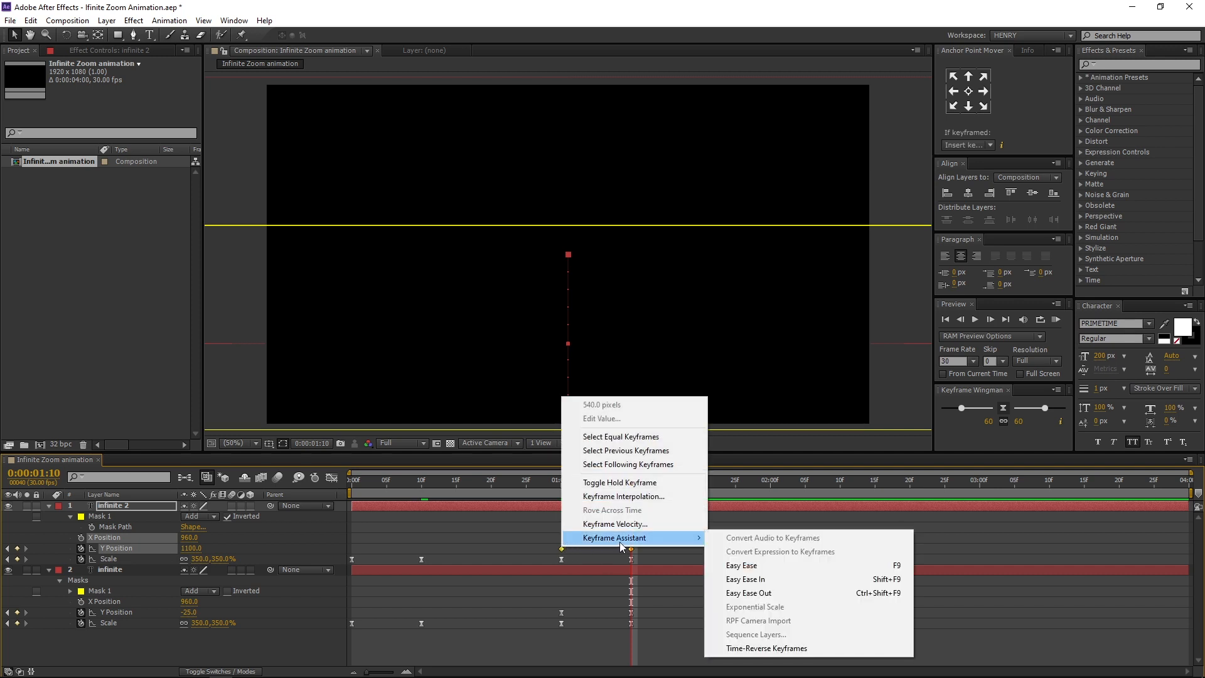
{"action": "left_click", "coordinate": [797, 567]}
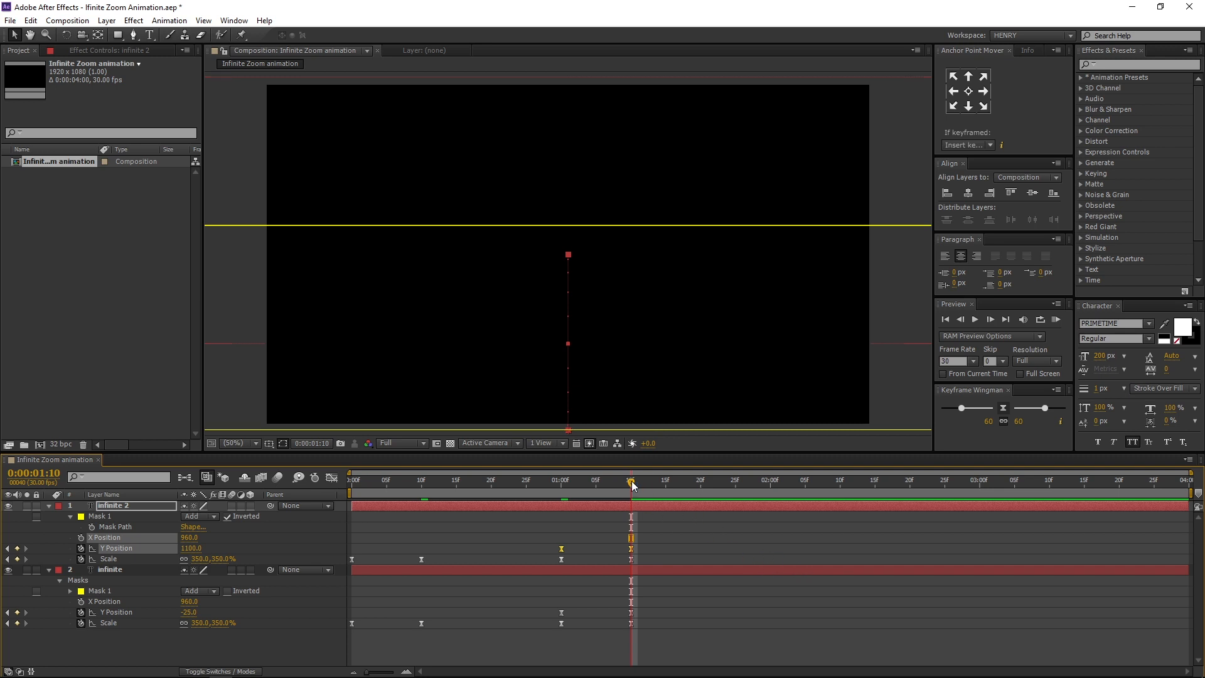
Find the Increase Tracking preset and apply it to the infinite layer at 0:00:01:00.
{"action": "left_click_drag", "start_coordinate": [631, 481], "coordinate": [561, 481]}
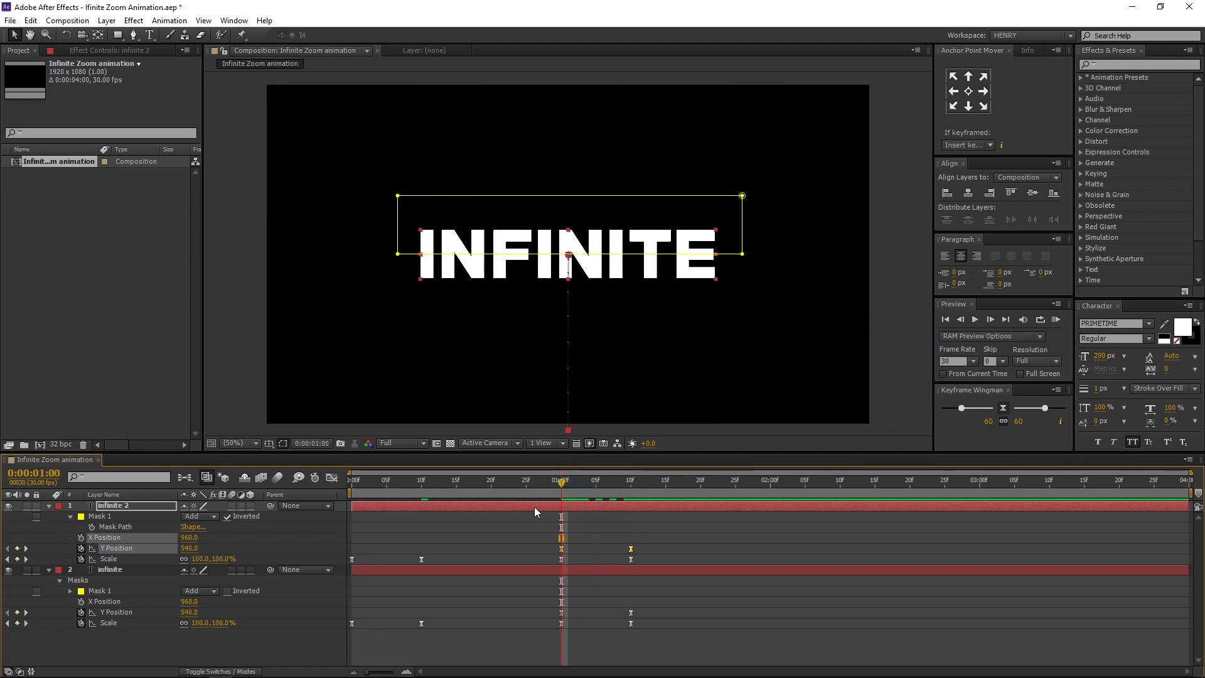
{"action": "left_click", "coordinate": [122, 570]}
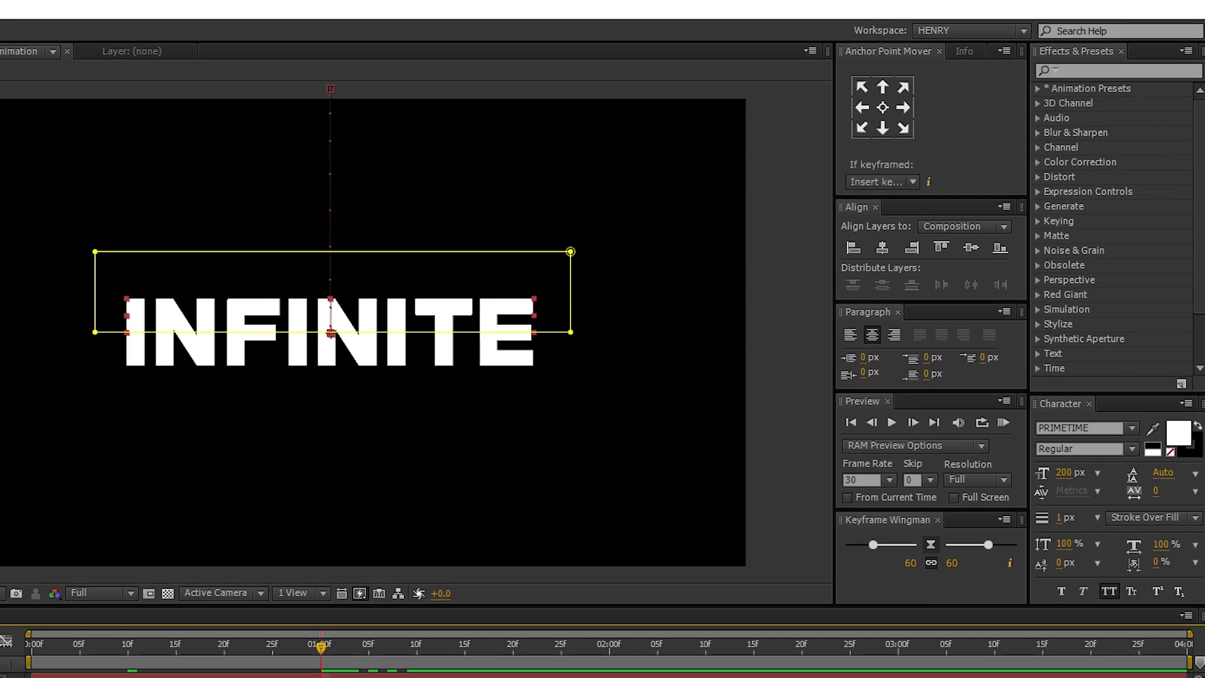
{"action": "left_click", "coordinate": [1155, 71]}
{"action": "type", "text": "in"}
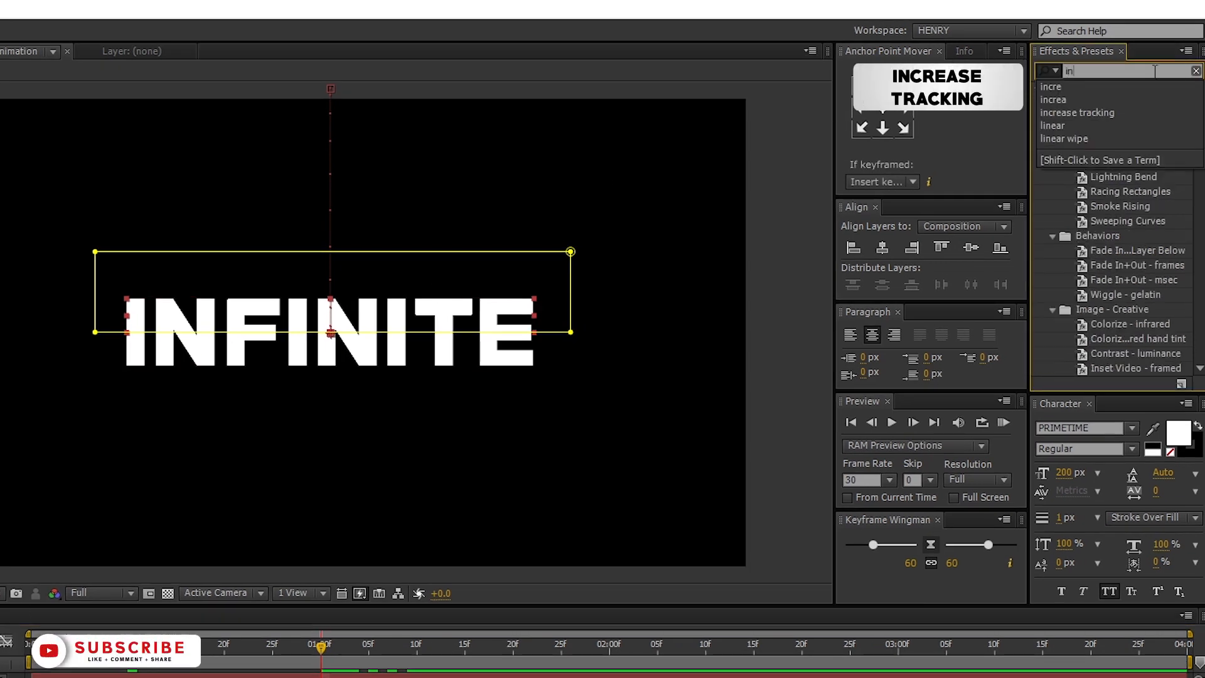
{"action": "type", "text": "crease tracking"}
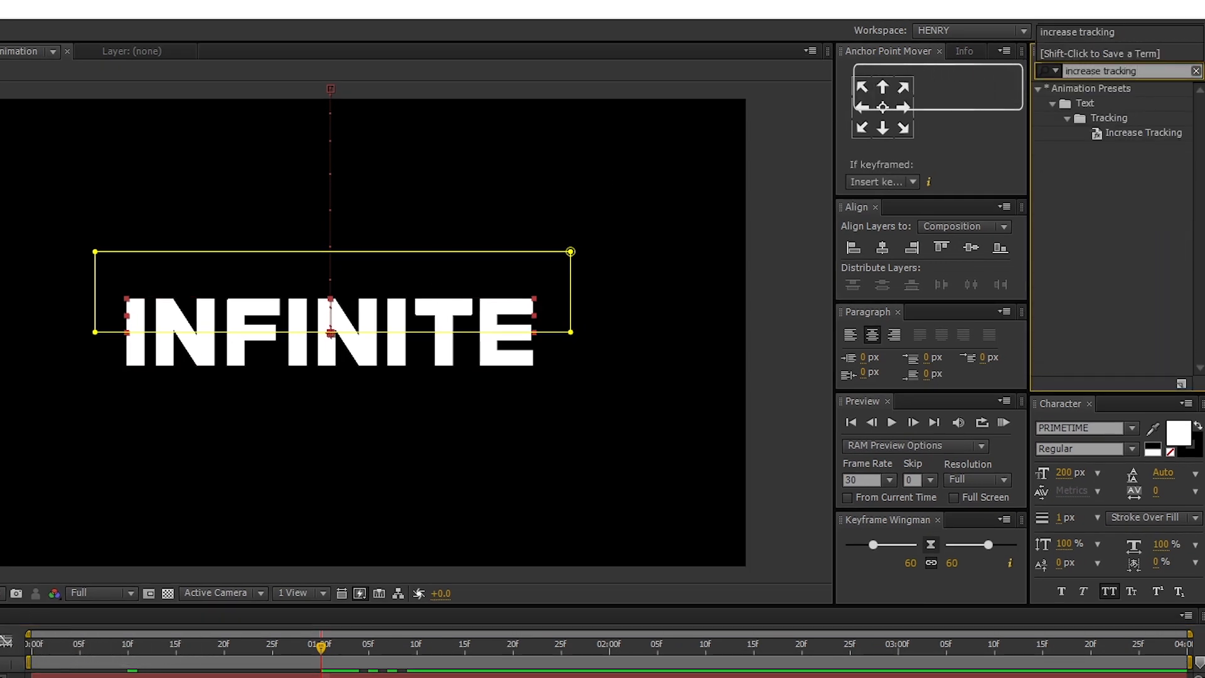
{"action": "left_click", "coordinate": [1159, 134]}
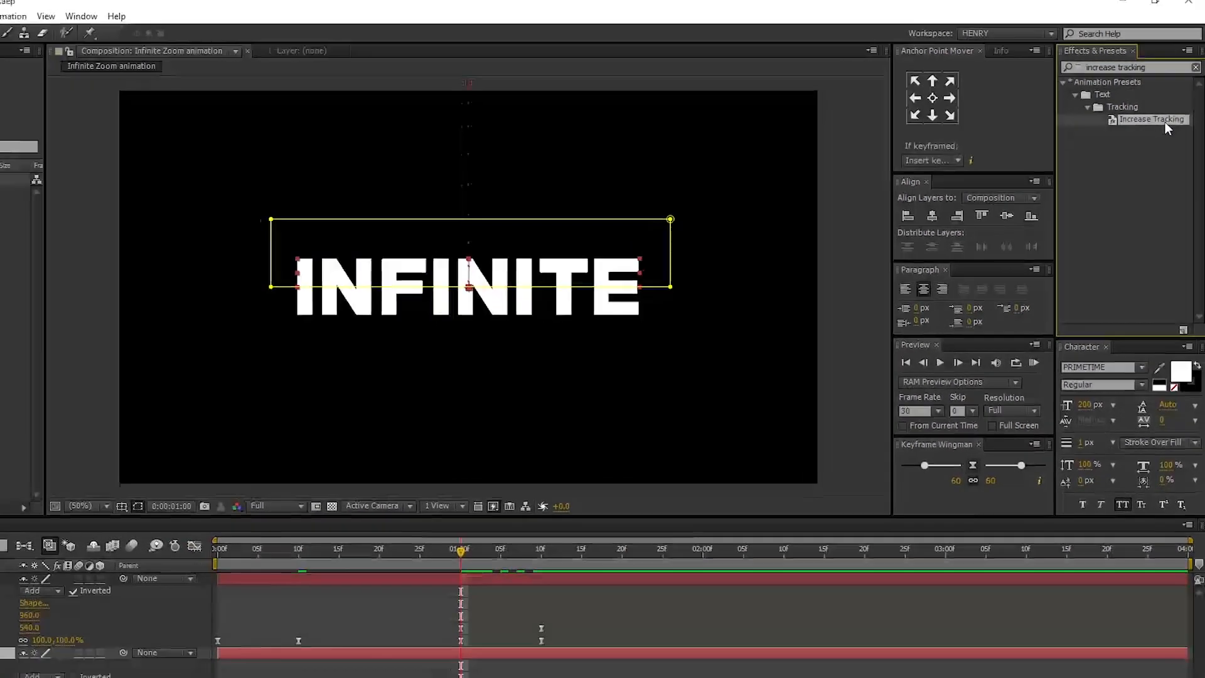
{"action": "left_click_drag", "start_coordinate": [1165, 122], "coordinate": [153, 572]}
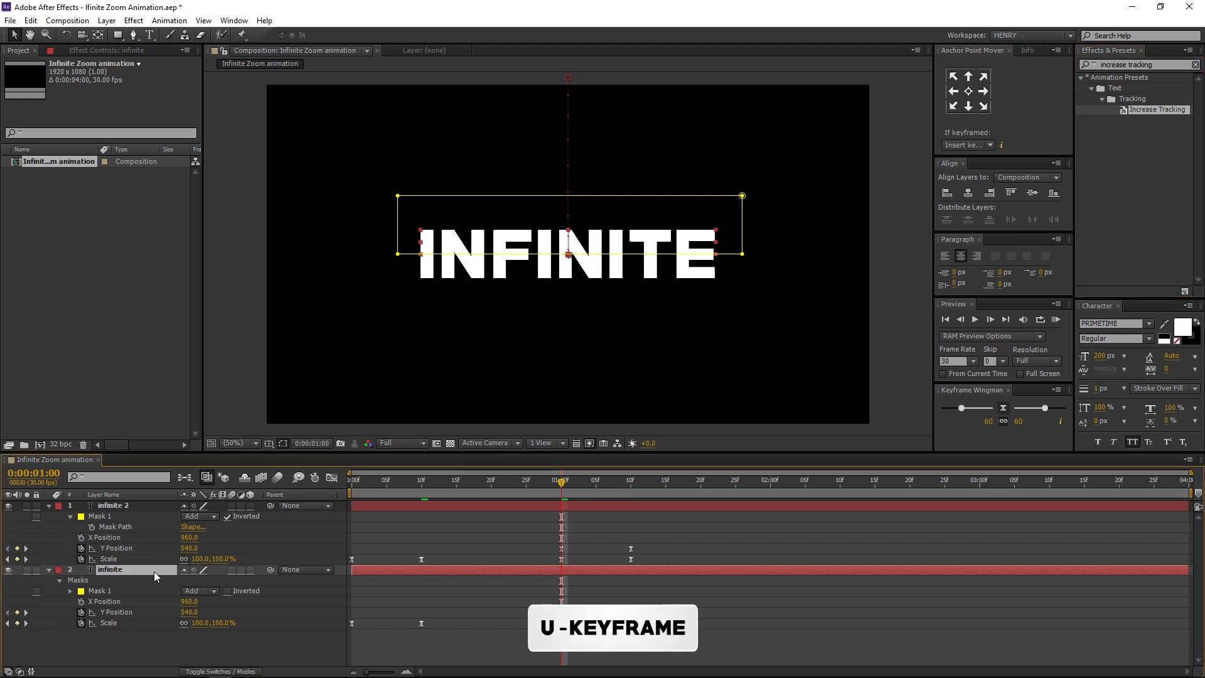
Move the infinite layer's second Tracking Amount keyframe to 0:00:01:10 and set its value to 50.
{"action": "key", "text": "u"}
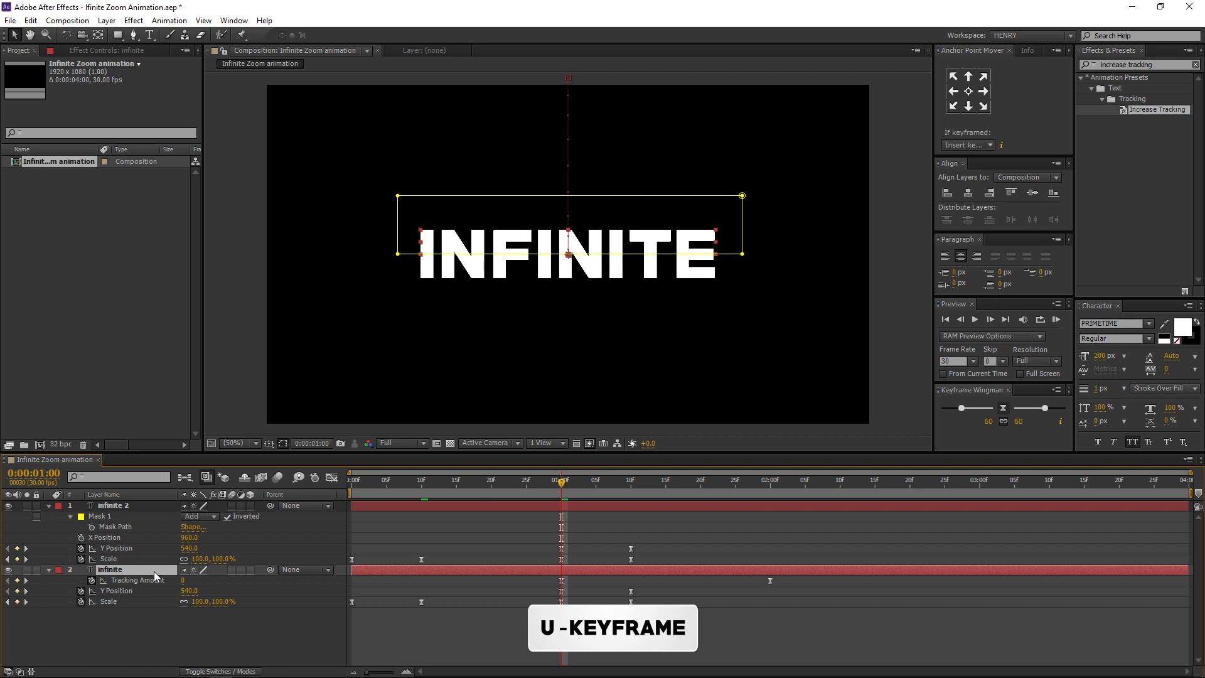
{"action": "left_click", "coordinate": [245, 584]}
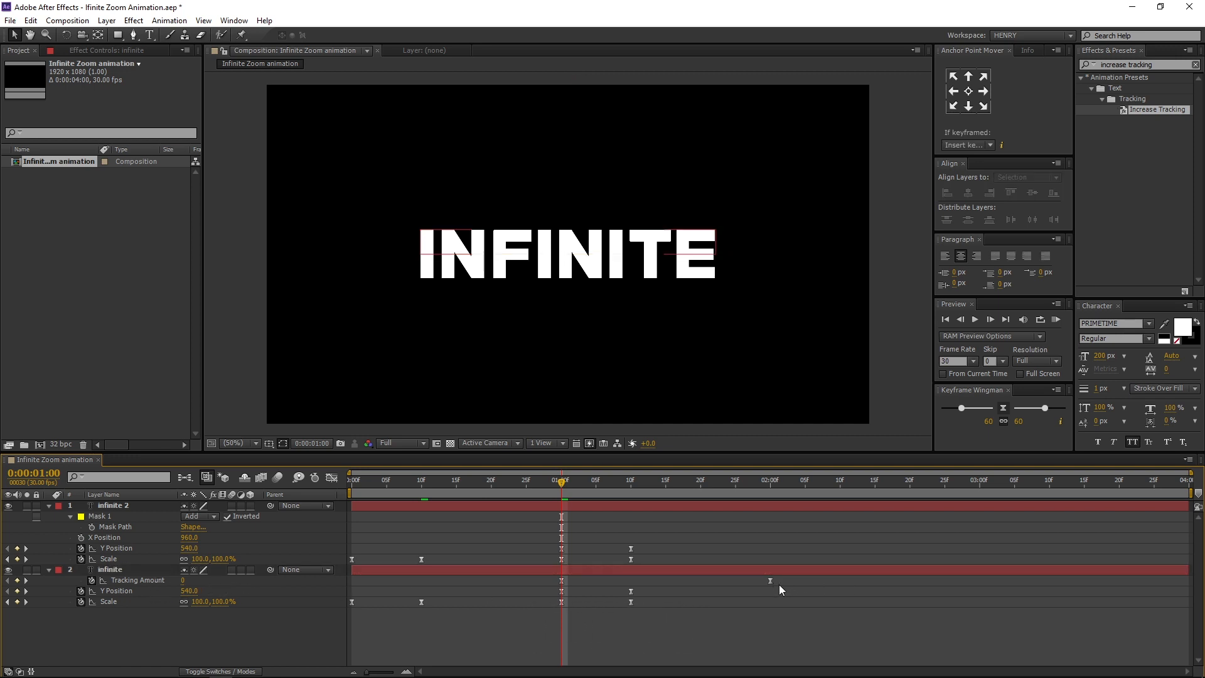
{"action": "left_click_drag", "start_coordinate": [604, 482], "coordinate": [631, 485]}
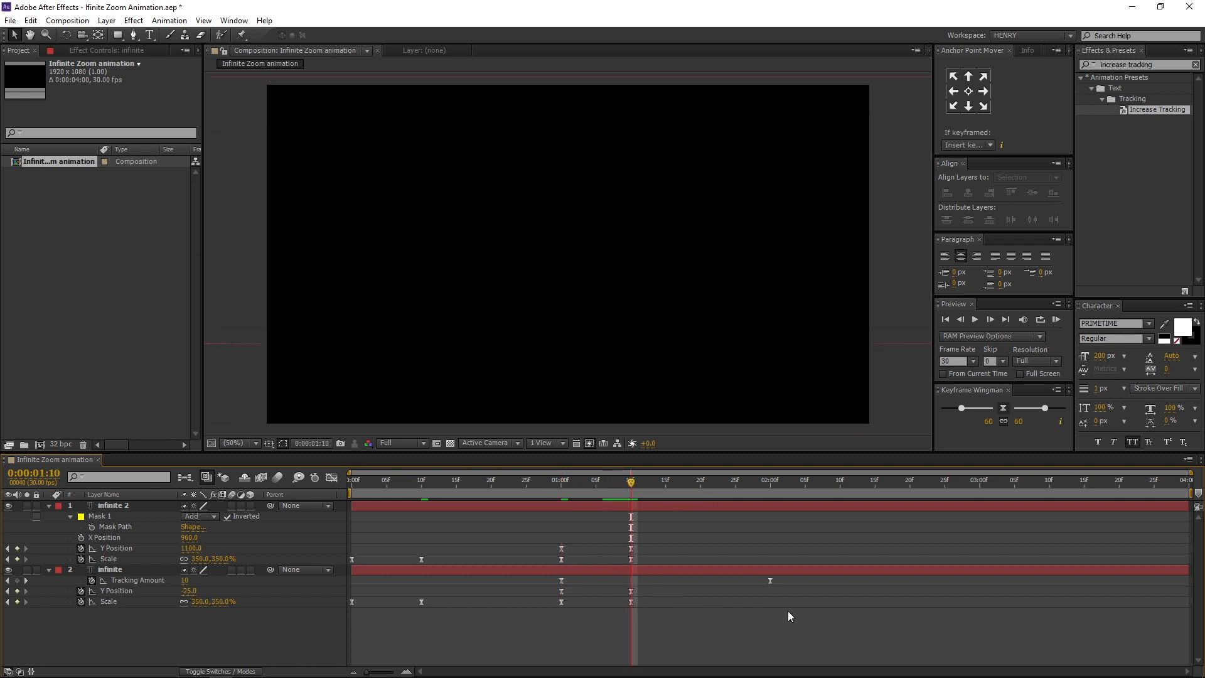
{"action": "left_click", "coordinate": [771, 581]}
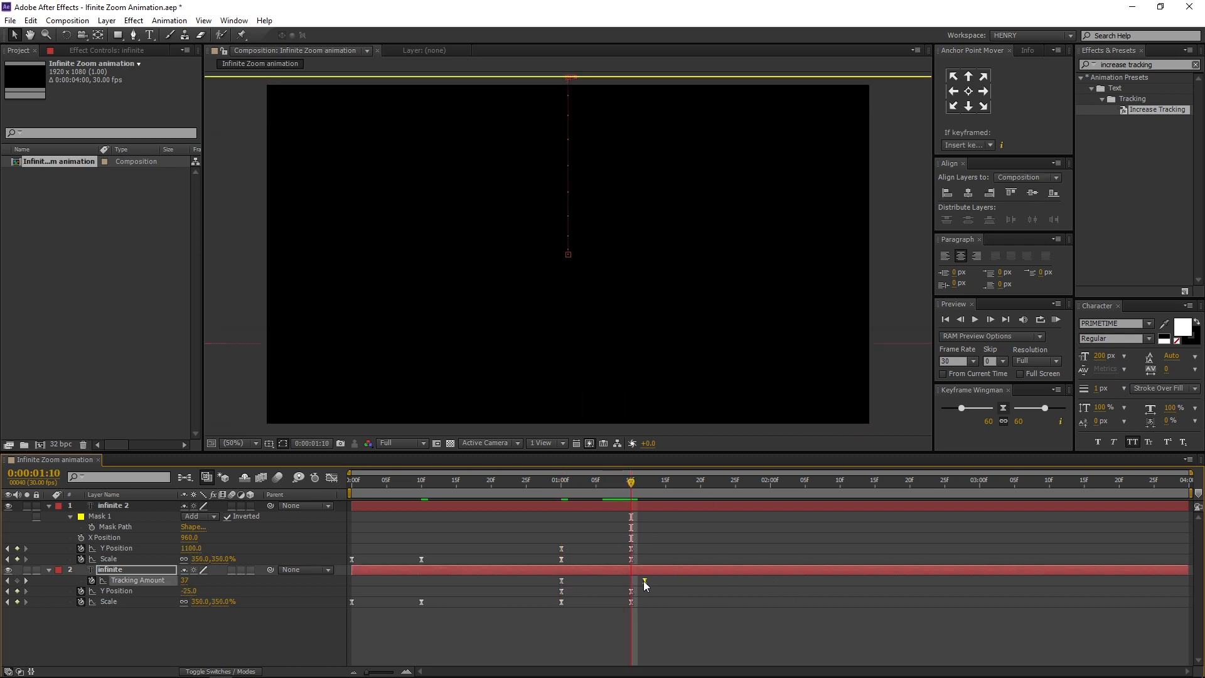
{"action": "left_click", "coordinate": [184, 580]}
{"action": "type", "text": "50"}
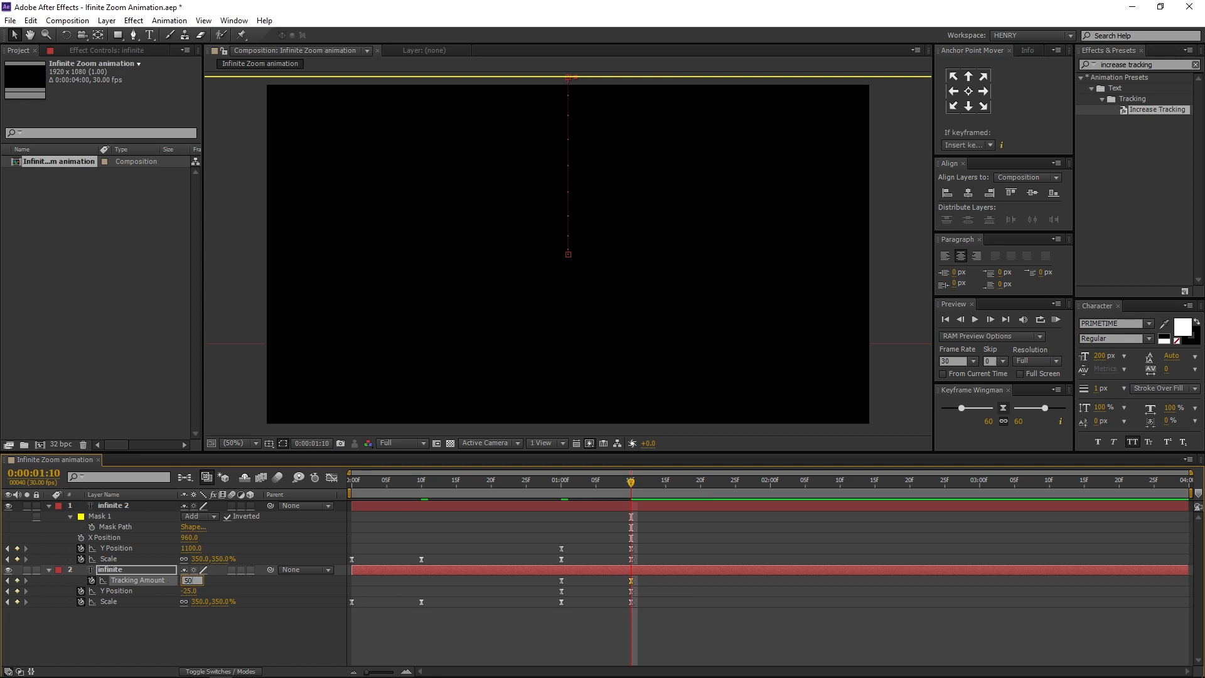
{"action": "key", "text": "Return"}
Apply the Increase Tracking preset to the infinite 2 layer at 0:00:01:00.
{"action": "left_click", "coordinate": [152, 508]}
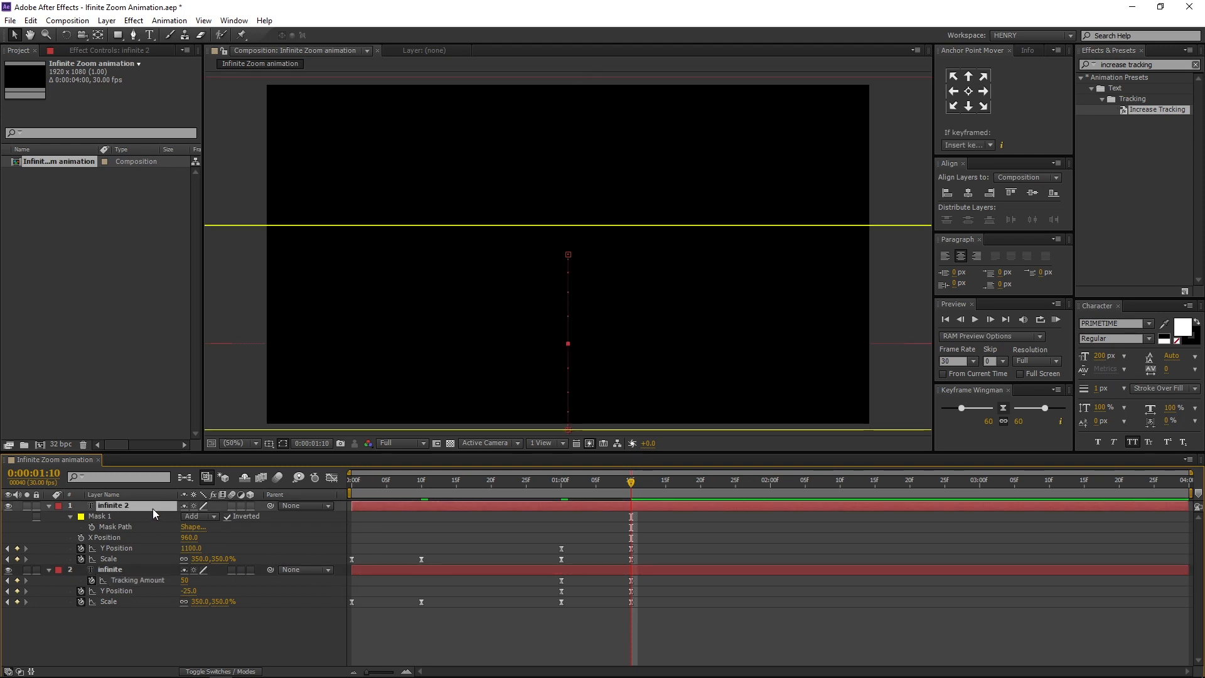
{"action": "left_click", "coordinate": [560, 481]}
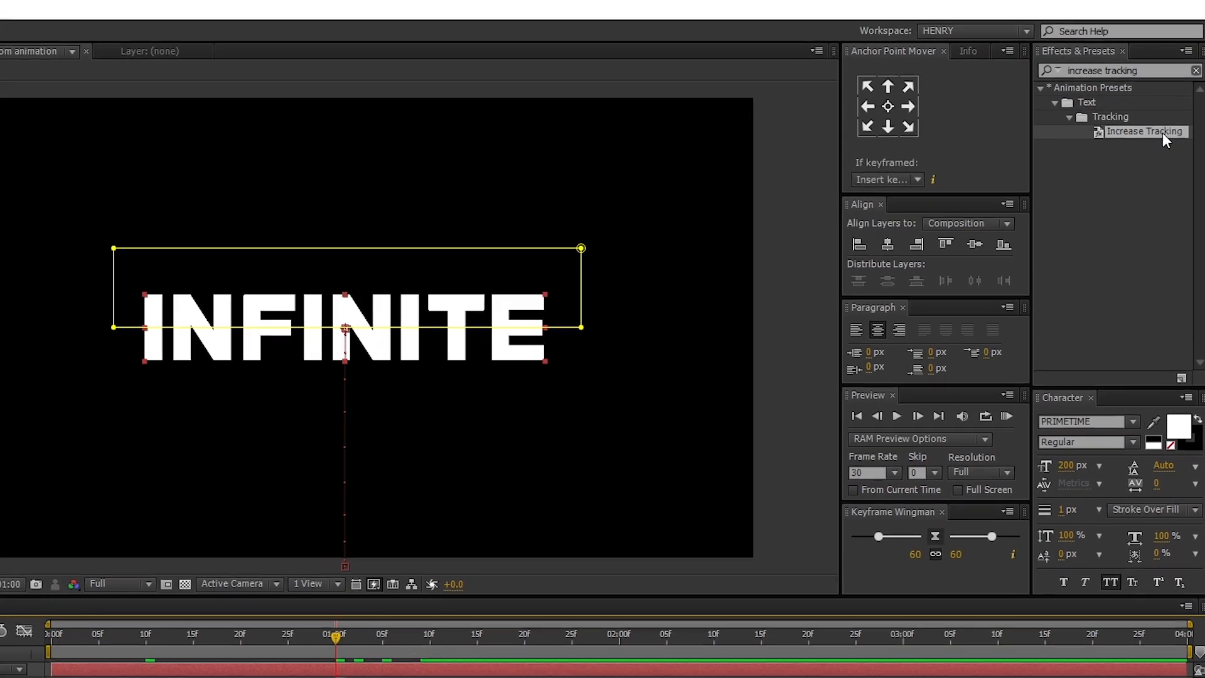
{"action": "left_click", "coordinate": [1162, 133]}
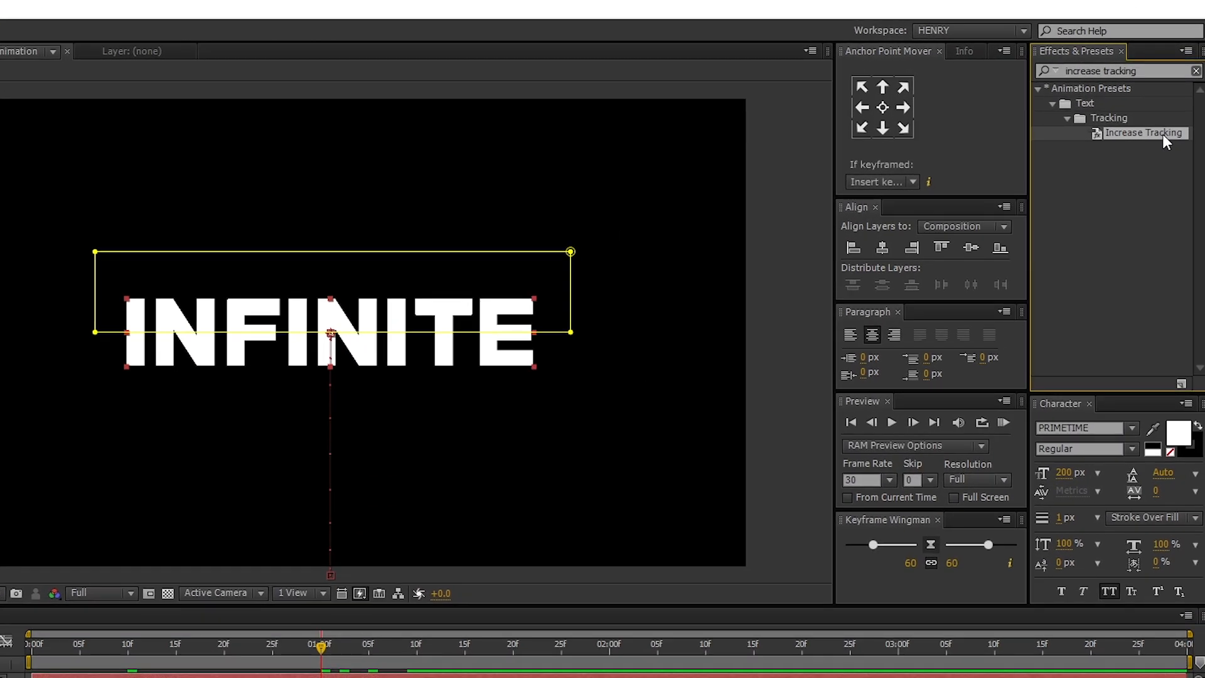
{"action": "left_click_drag", "start_coordinate": [1162, 133], "coordinate": [100, 534]}
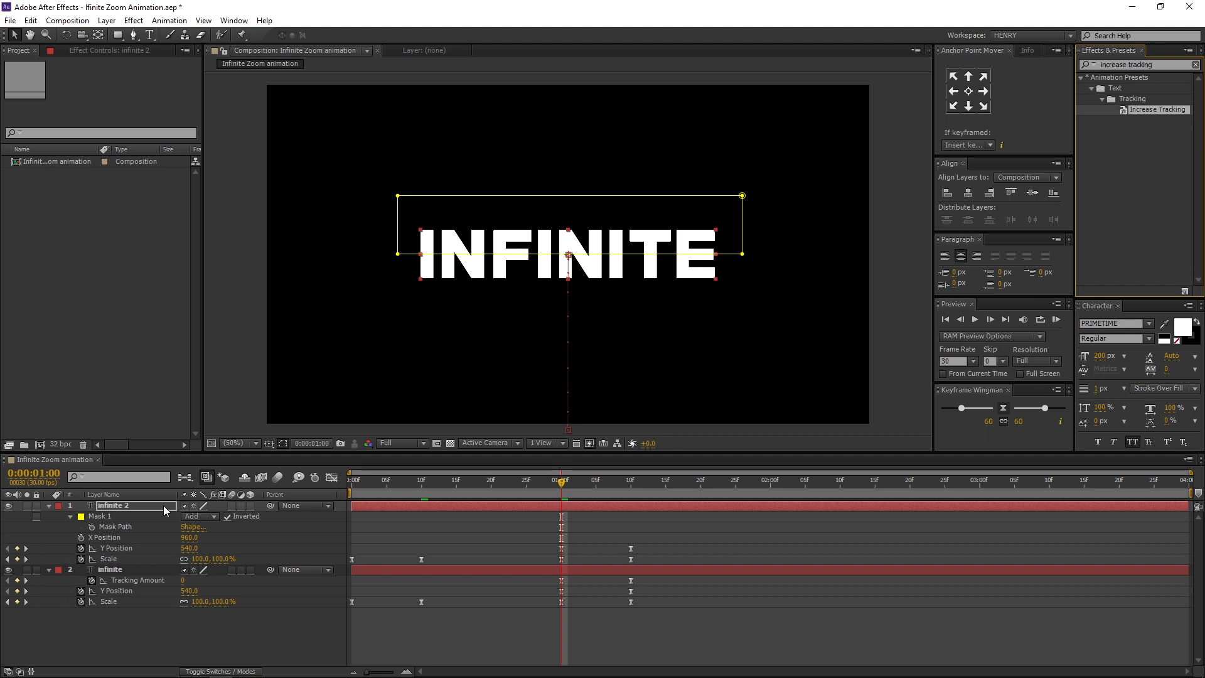
Move the infinite 2 layer's second Tracking Amount keyframe to 0:00:01:10 and set its value to 50.
{"action": "key", "text": "u"}
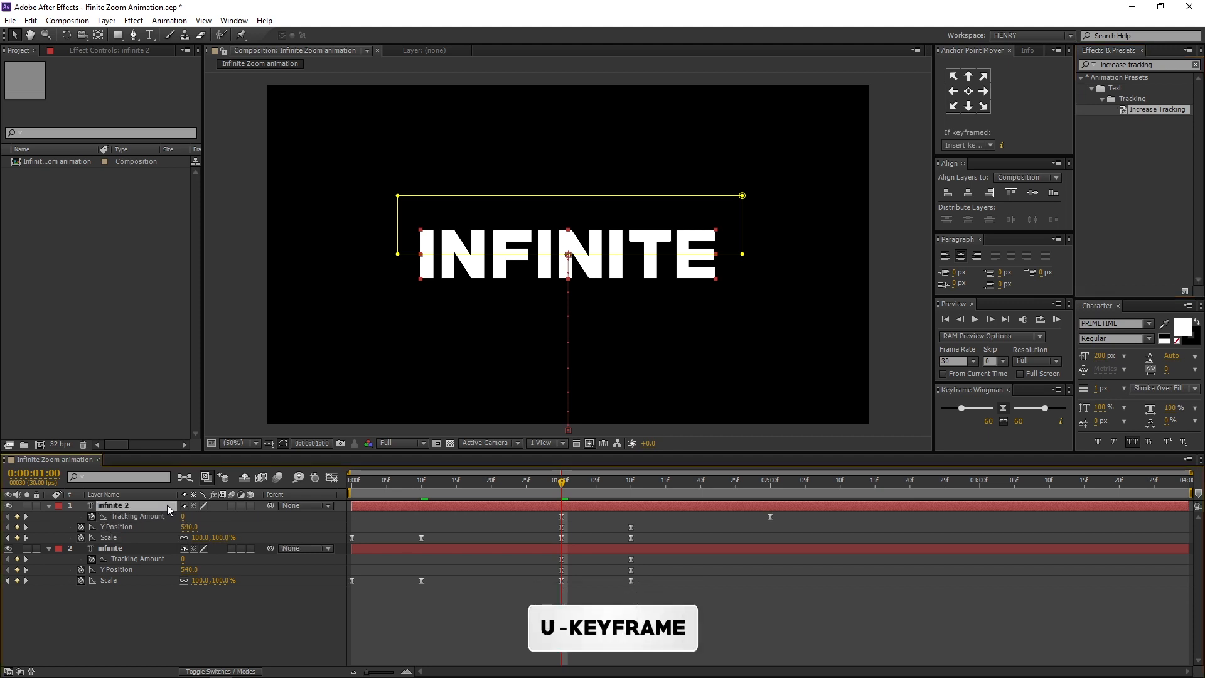
{"action": "left_click", "coordinate": [627, 480]}
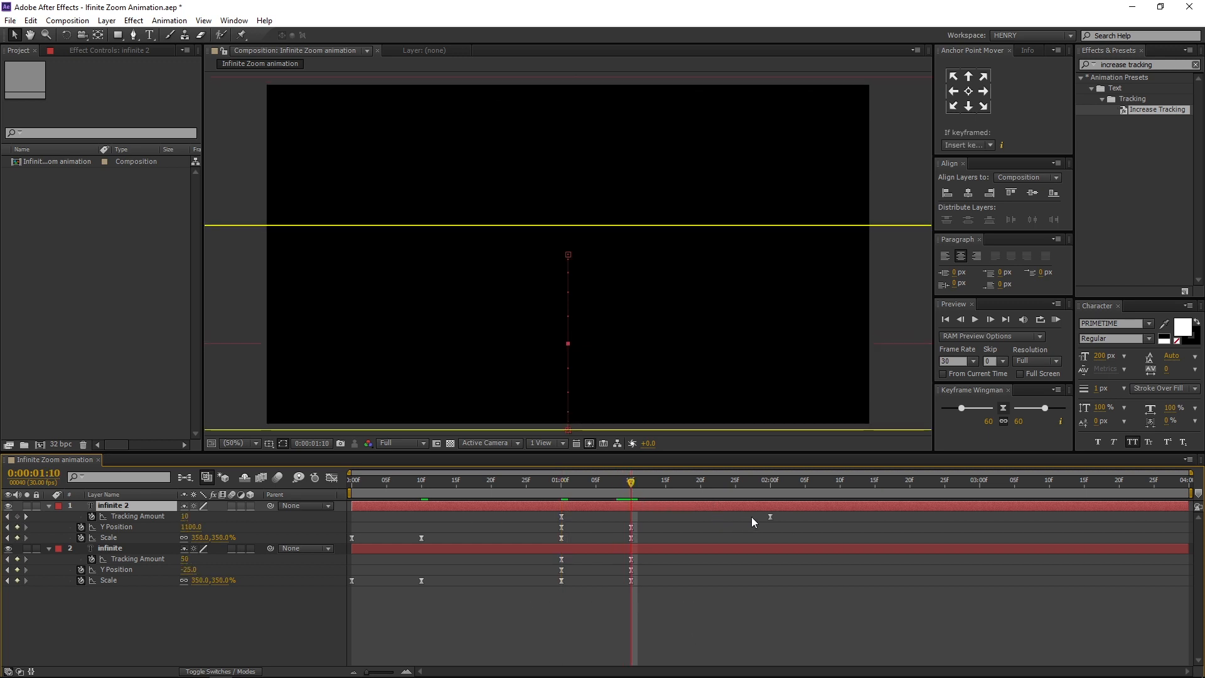
{"action": "left_click", "coordinate": [770, 516]}
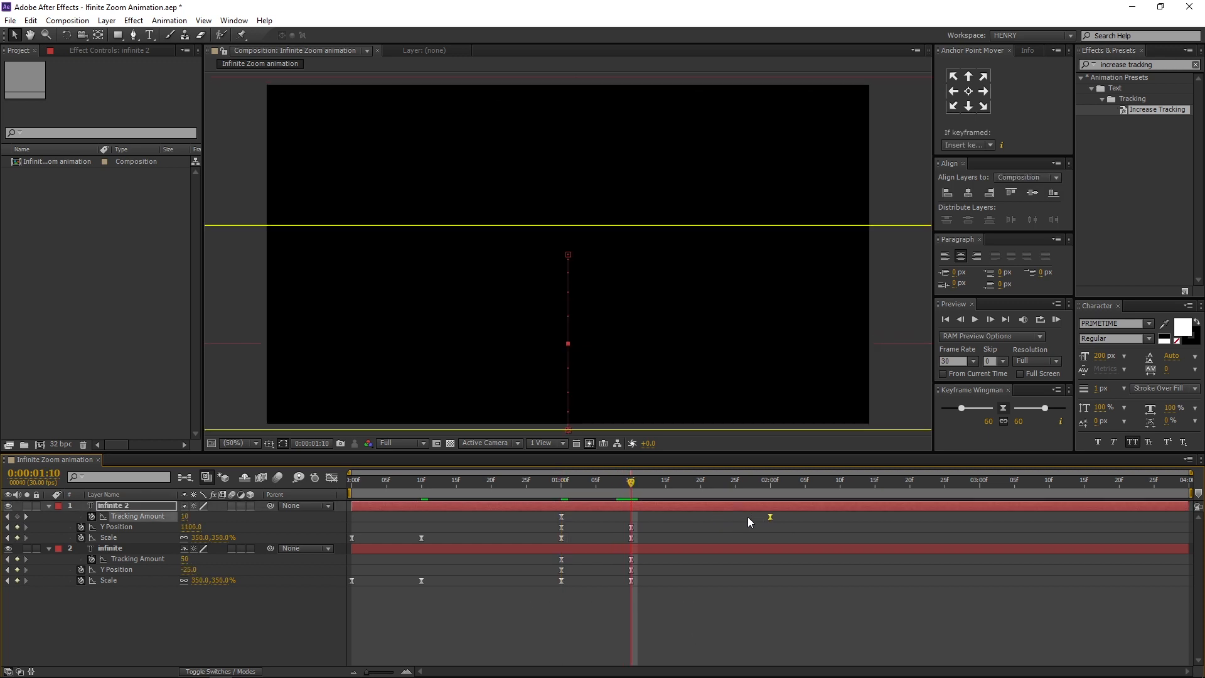
{"action": "left_click_drag", "start_coordinate": [748, 518], "coordinate": [632, 519]}
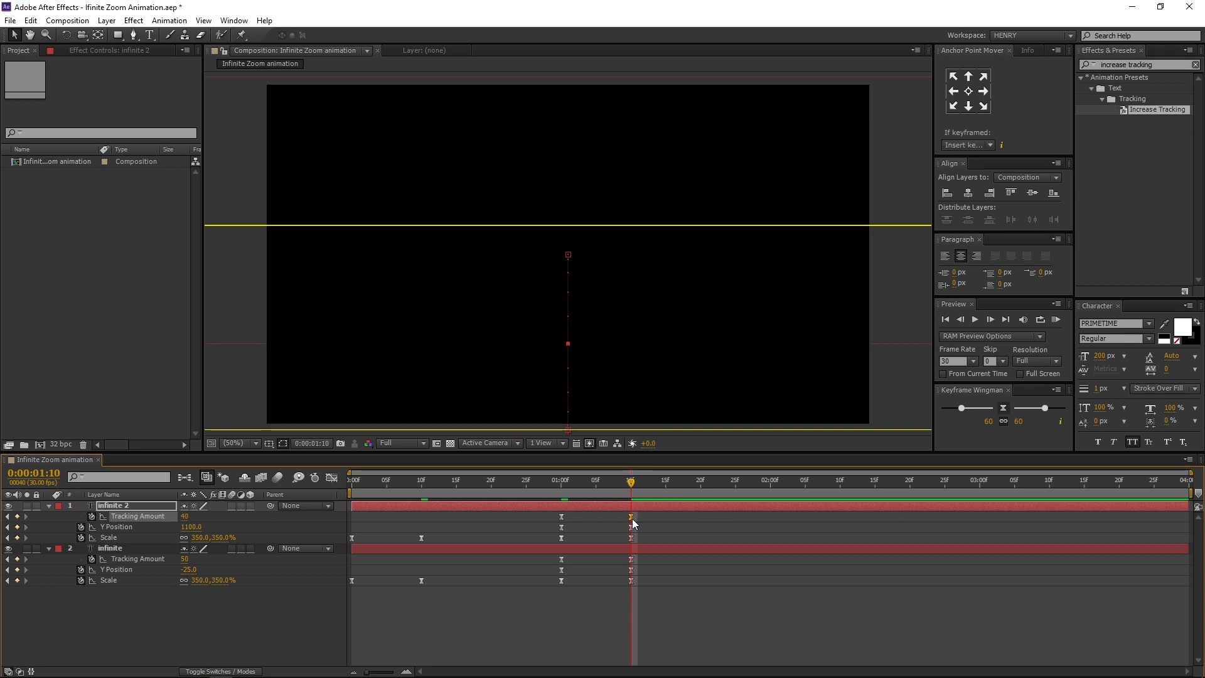
{"action": "left_click", "coordinate": [185, 516]}
{"action": "type", "text": "5"}
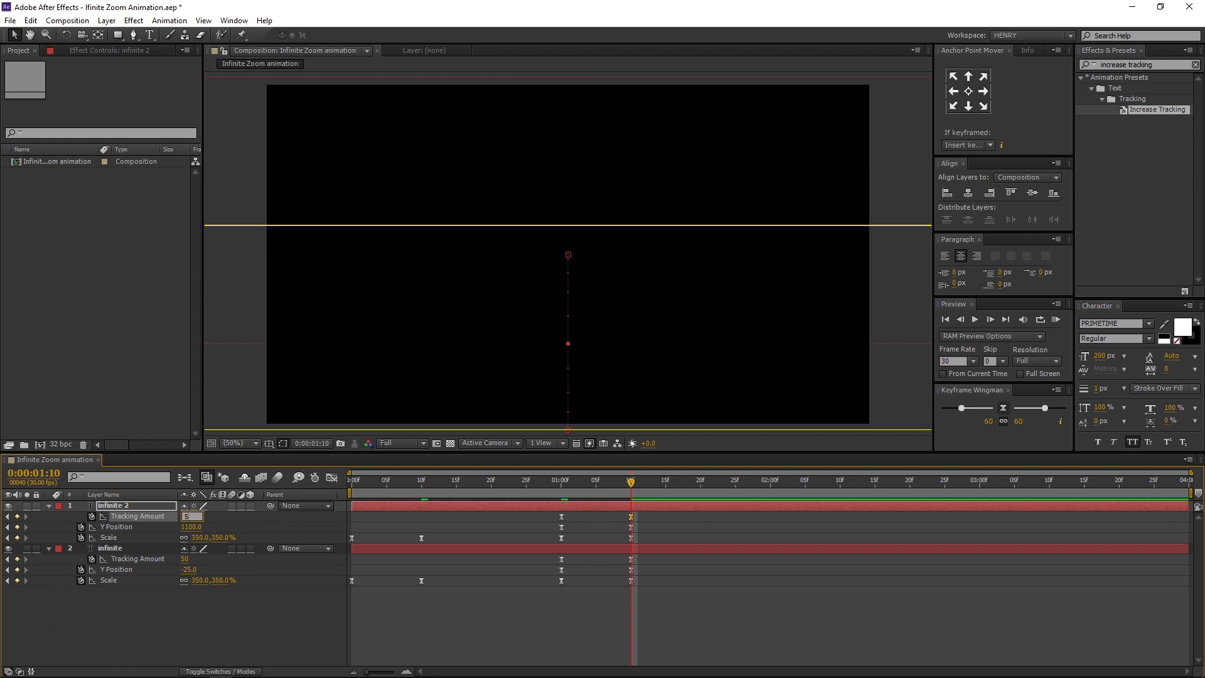
{"action": "key", "text": "Return"}
Enable motion blur for both text layers and the composition, and collapse the layers' properties.
{"action": "left_click", "coordinate": [272, 517]}
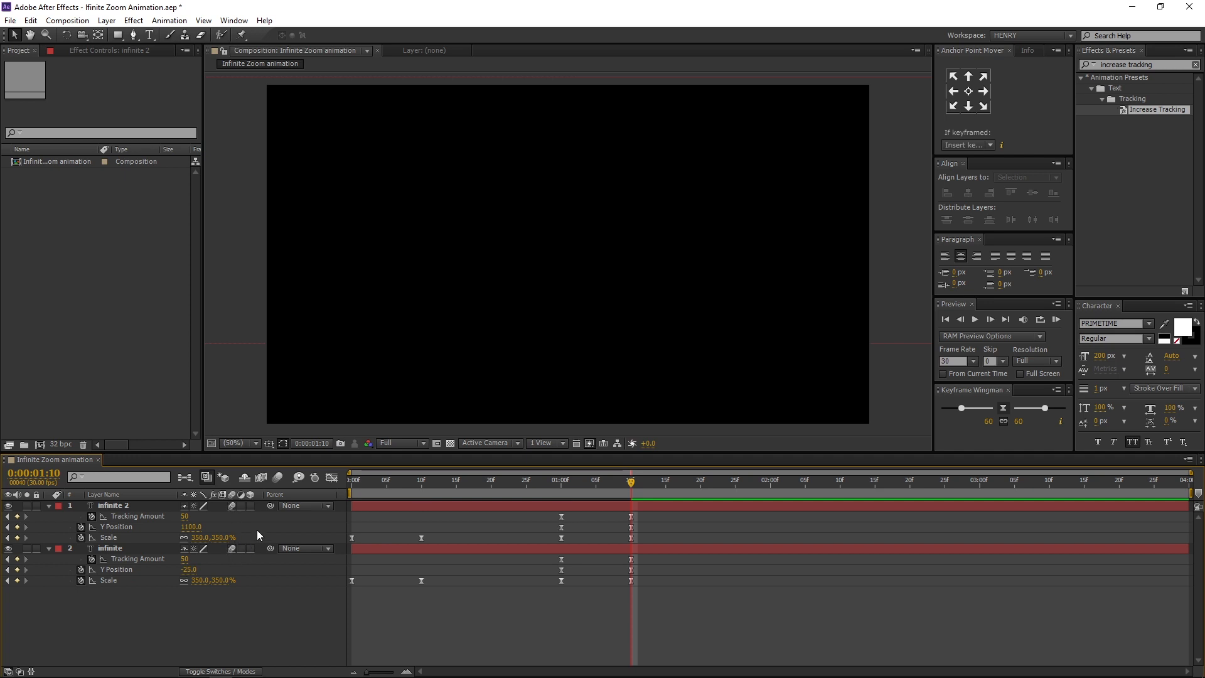
{"action": "left_click", "coordinate": [276, 477]}
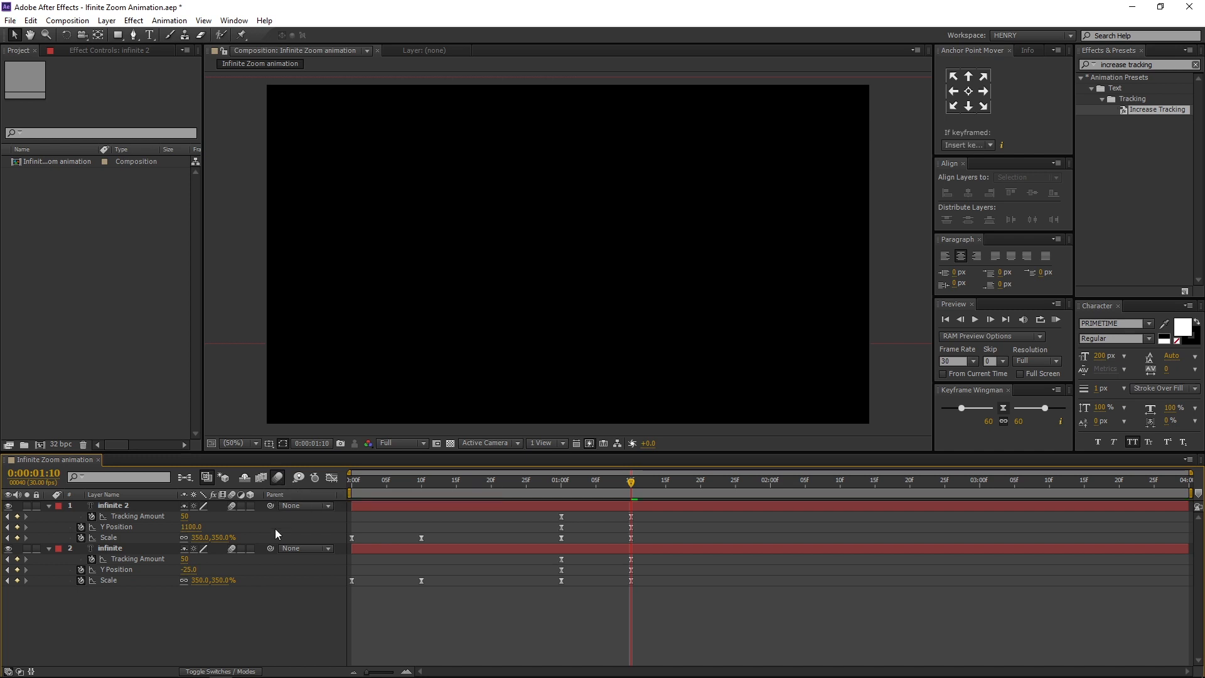
{"action": "left_click", "coordinate": [49, 505]}
{"action": "left_click", "coordinate": [49, 516]}
{"action": "left_click_drag", "start_coordinate": [356, 479], "coordinate": [630, 491]}
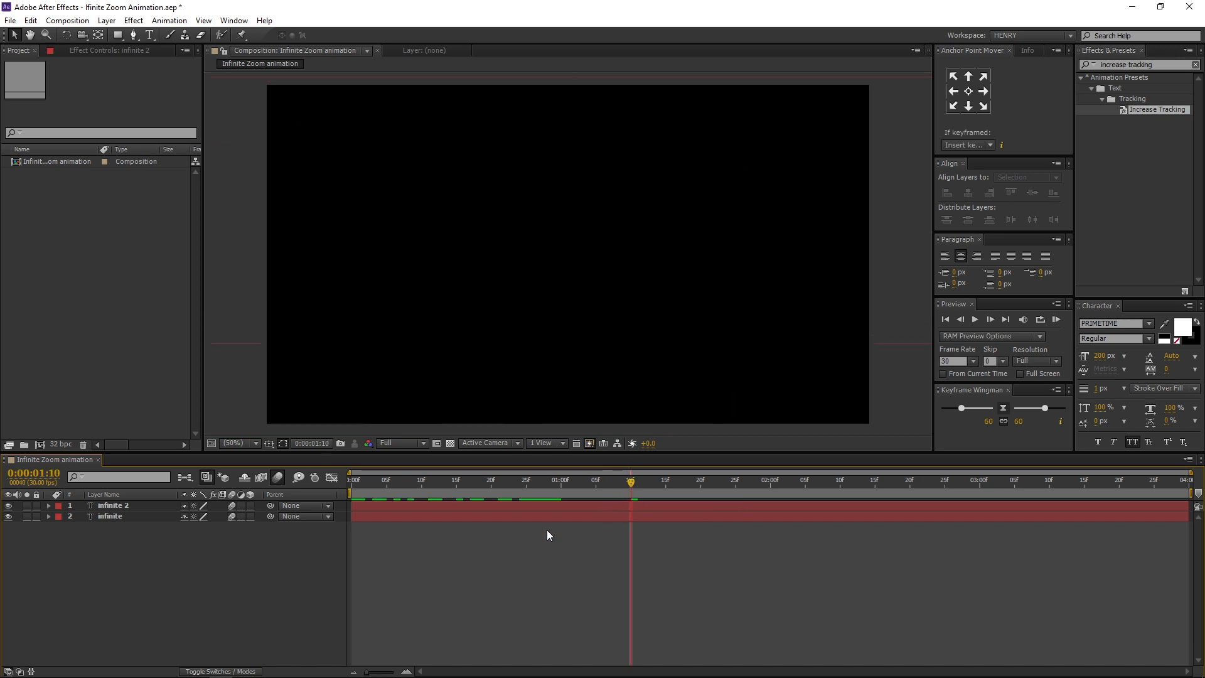
Duplicate the infinite and infinite 2 layers and place both copies above the originals in the layer stack.
{"action": "left_click_drag", "start_coordinate": [145, 558], "coordinate": [145, 507]}
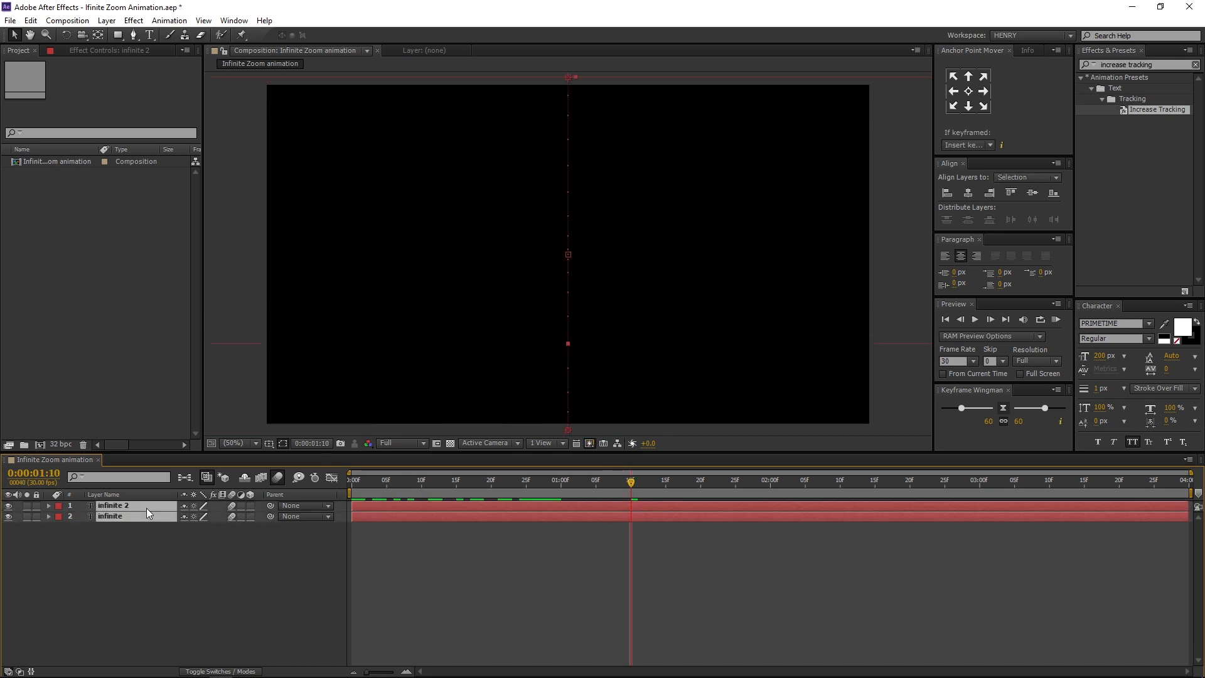
{"action": "left_click", "coordinate": [34, 22]}
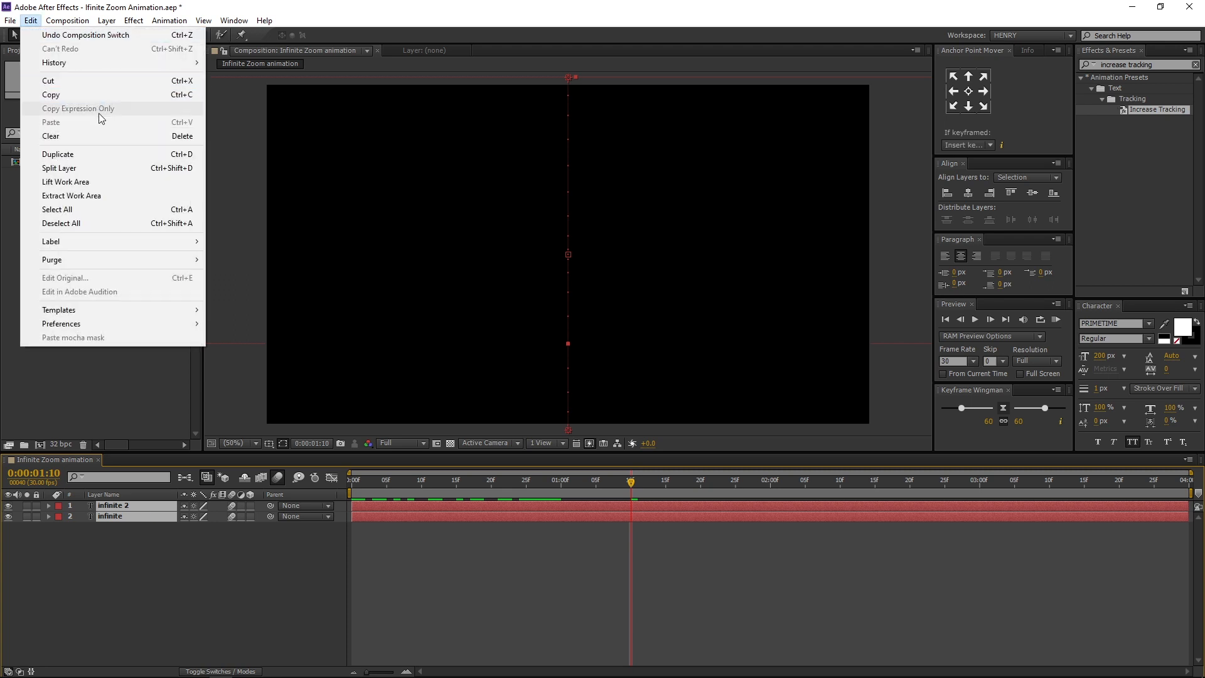
{"action": "left_click", "coordinate": [112, 153]}
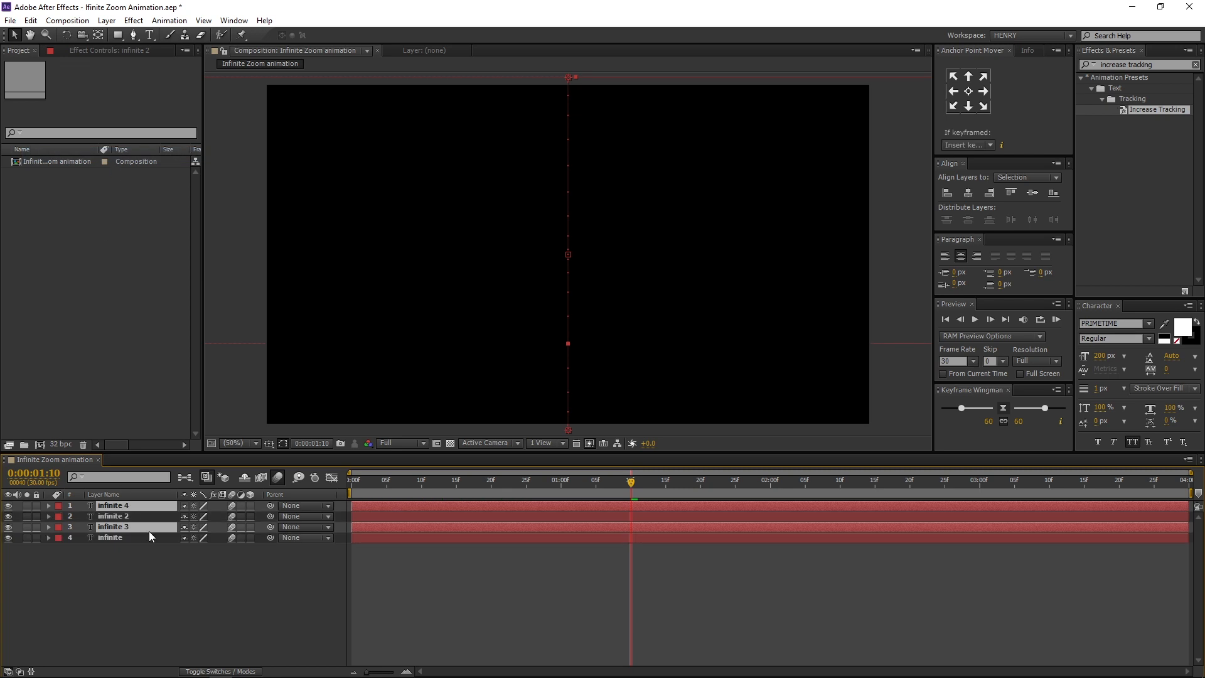
{"action": "left_click_drag", "start_coordinate": [149, 529], "coordinate": [149, 512]}
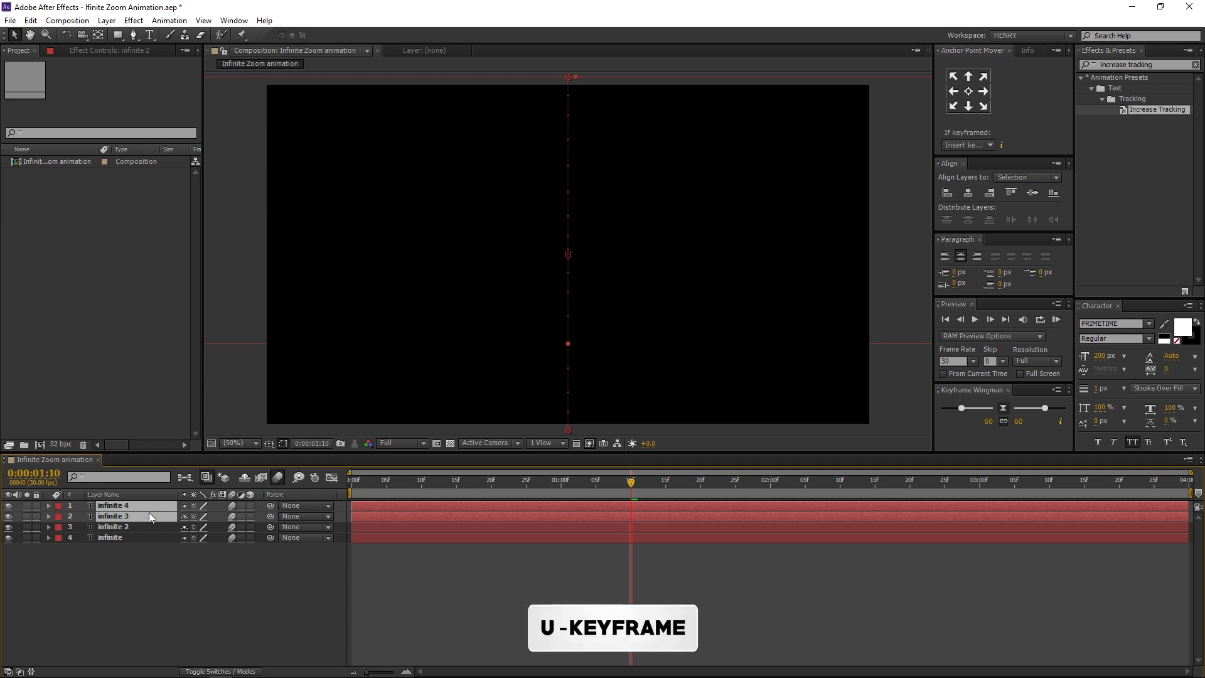
Reveal the keyframes of the infinite 3 and infinite 4 layers and shift them all so the first ones start at 0:00:01:00.
{"action": "key", "text": "u"}
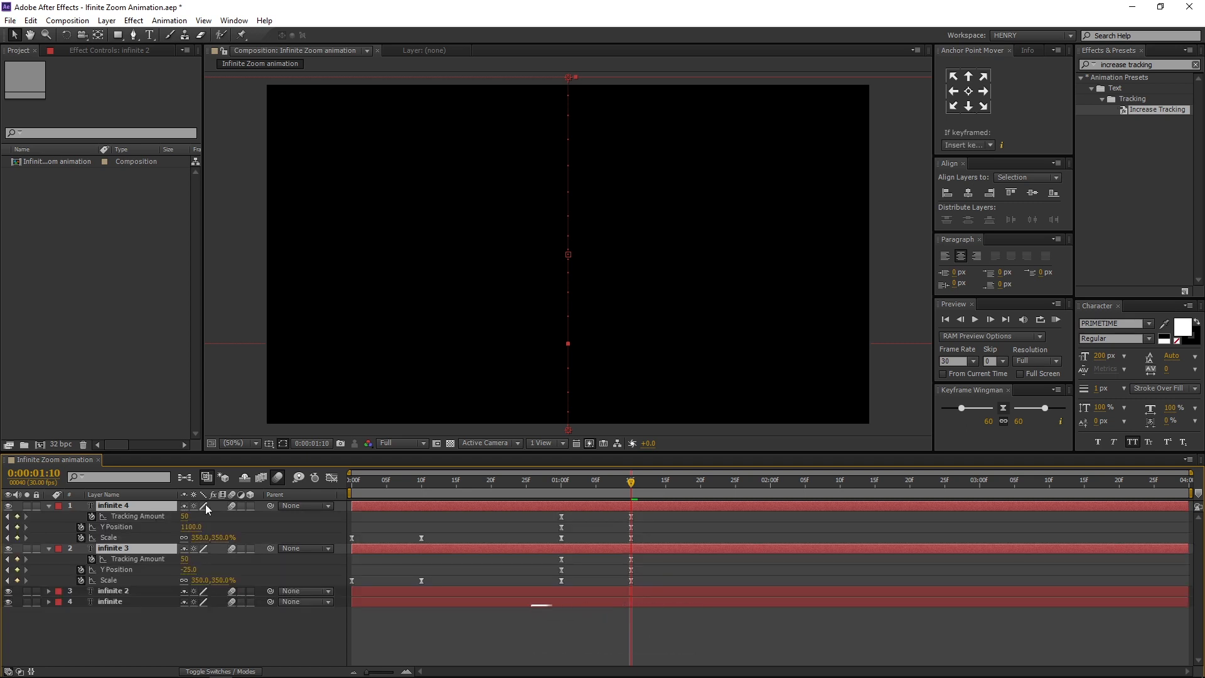
{"action": "left_click_drag", "start_coordinate": [631, 482], "coordinate": [563, 480]}
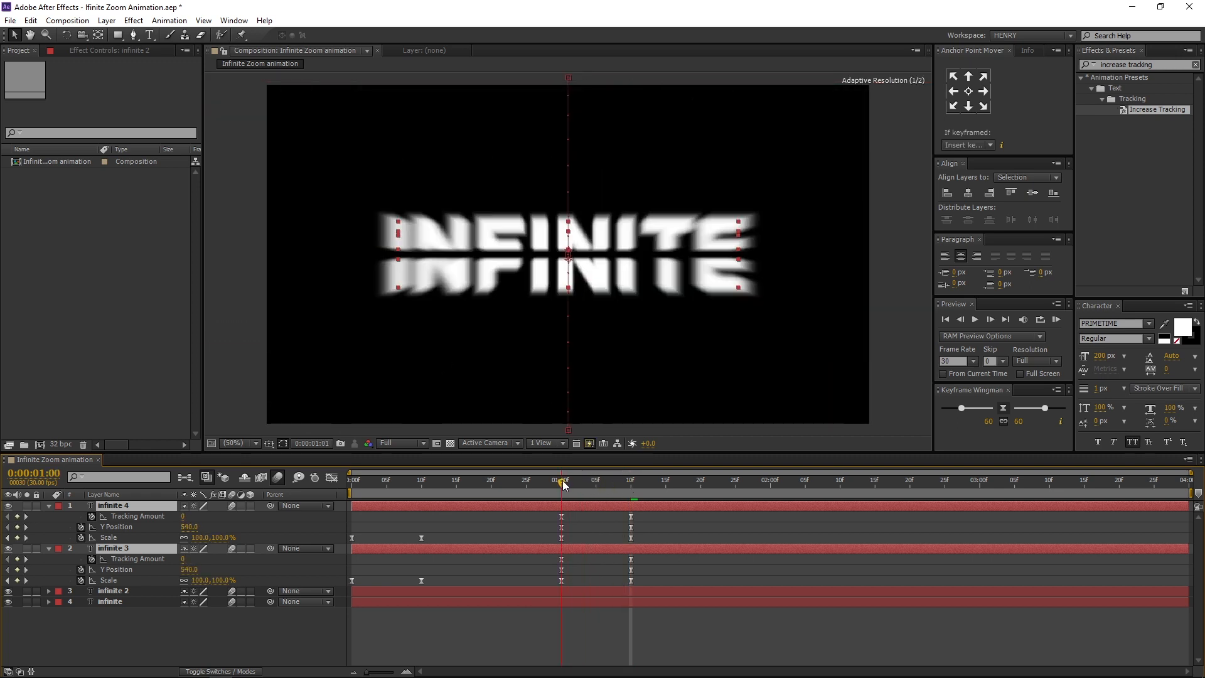
{"action": "left_click_drag", "start_coordinate": [693, 517], "coordinate": [561, 586]}
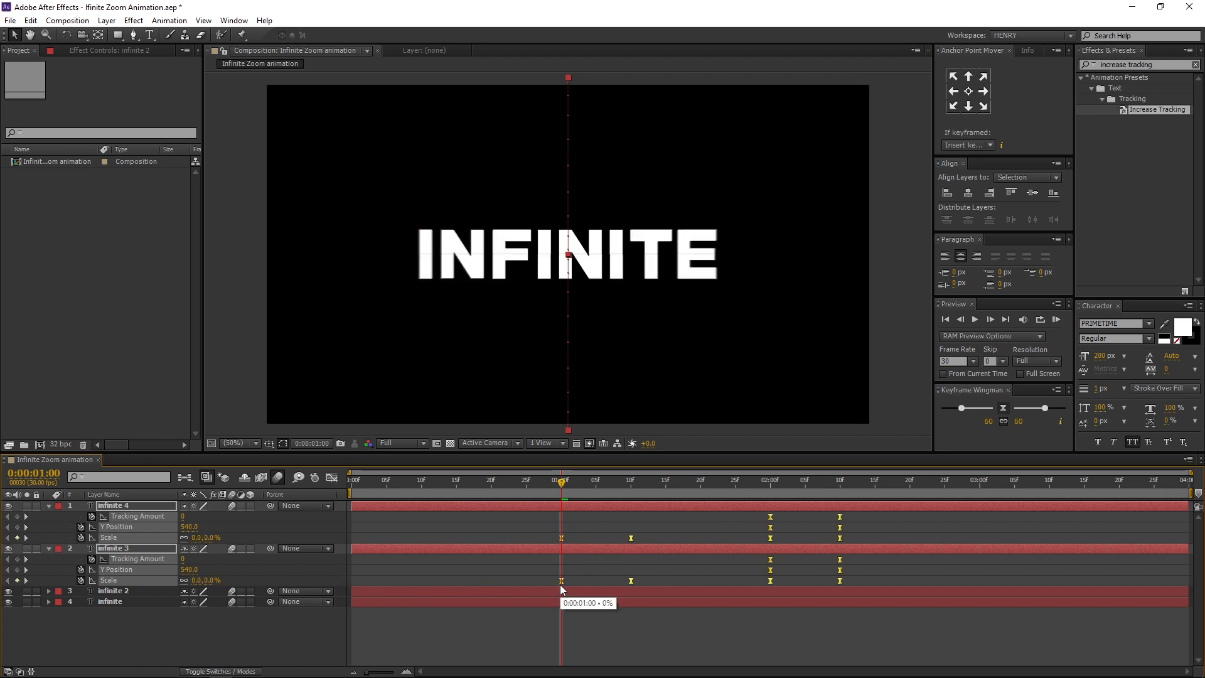
{"action": "left_click_drag", "start_coordinate": [721, 482], "coordinate": [770, 481]}
{"action": "left_click", "coordinate": [436, 529]}
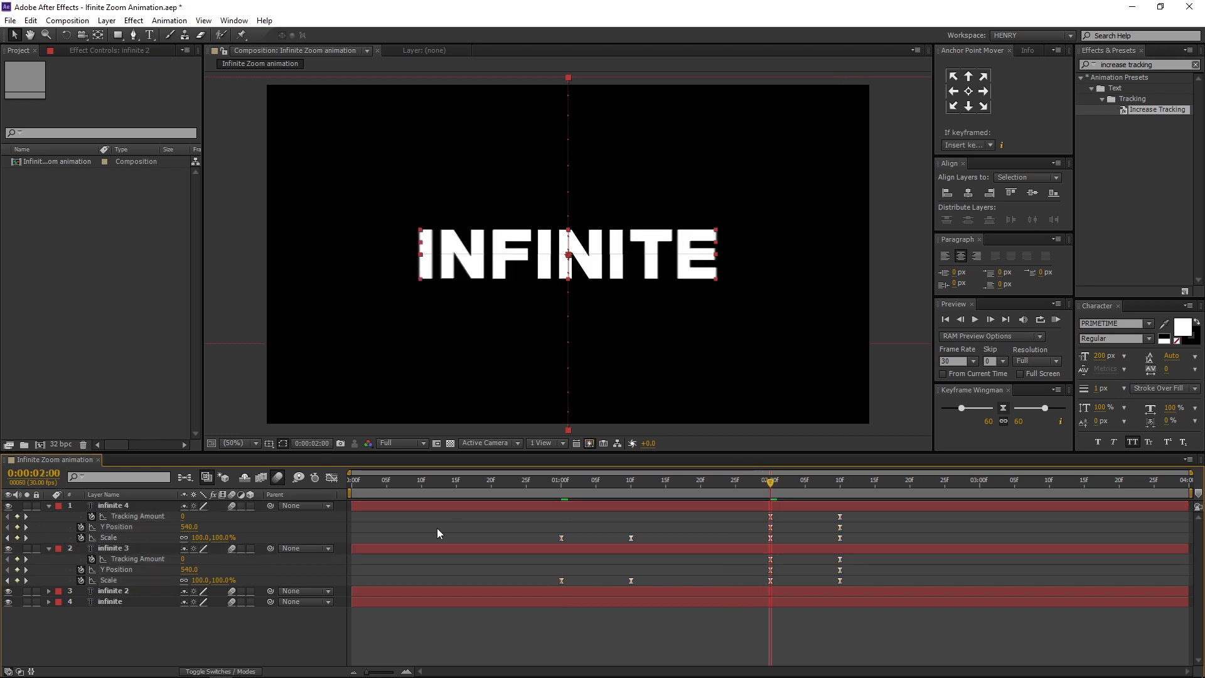
Replace the text of the infinite 3 and infinite 4 layers with "zoom" and check the transition up to 0:00:02:00.
{"action": "double_click", "coordinate": [148, 551]}
{"action": "type", "text": "zoom"}
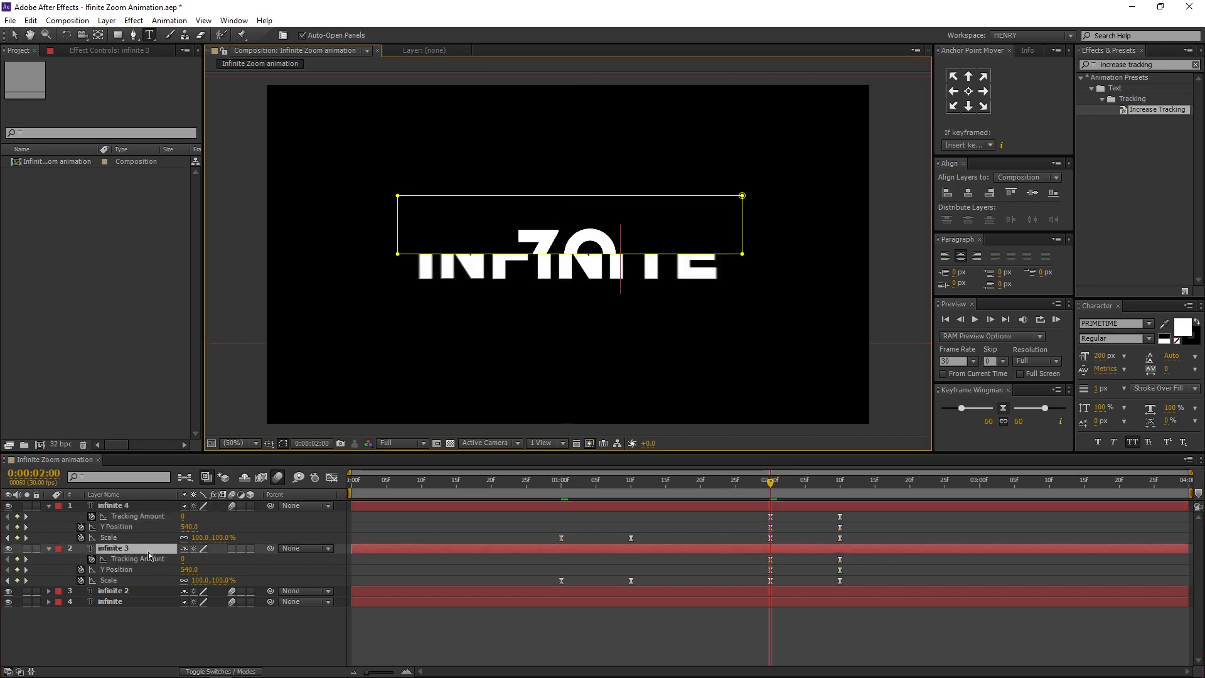
{"action": "double_click", "coordinate": [149, 505]}
{"action": "type", "text": "zoom"}
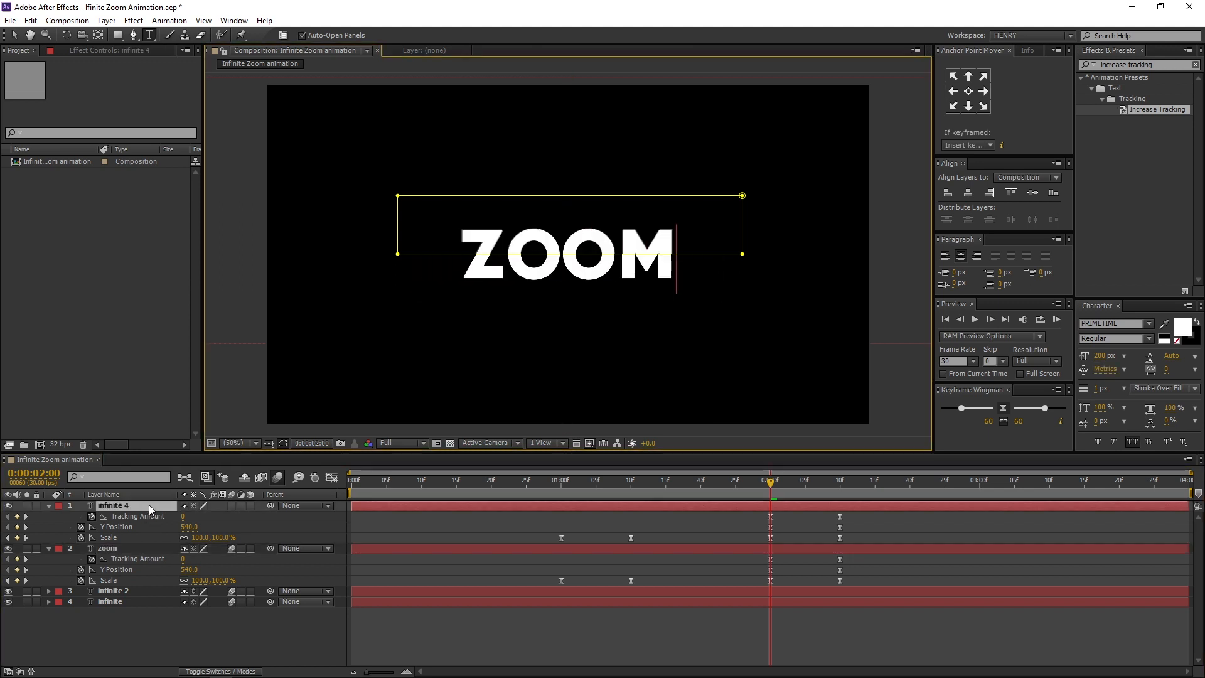
{"action": "key", "text": "KP_Enter"}
{"action": "left_click_drag", "start_coordinate": [617, 483], "coordinate": [773, 489]}
{"action": "left_click", "coordinate": [706, 557]}
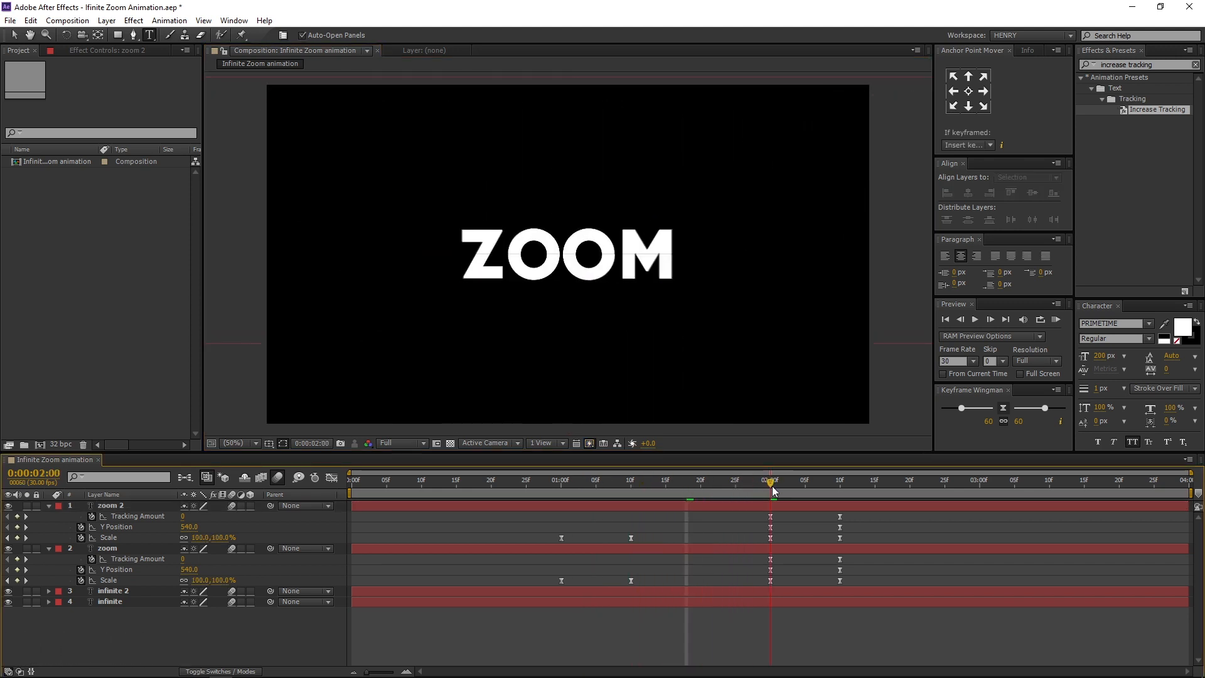
Collapse the zoom and zoom 2 layers, duplicate them, and place both copies above the originals in the layer stack.
{"action": "left_click", "coordinate": [50, 505]}
{"action": "left_click", "coordinate": [50, 516]}
{"action": "left_click", "coordinate": [139, 517]}
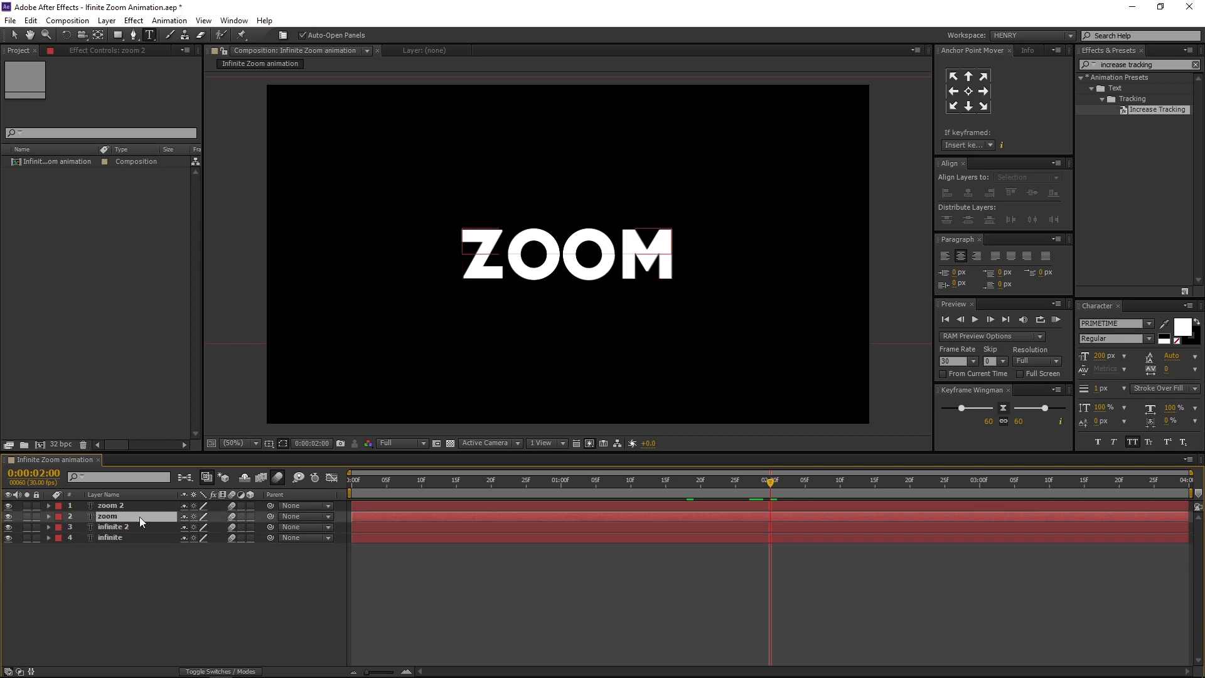
{"action": "left_click", "coordinate": [140, 504], "text": "shift"}
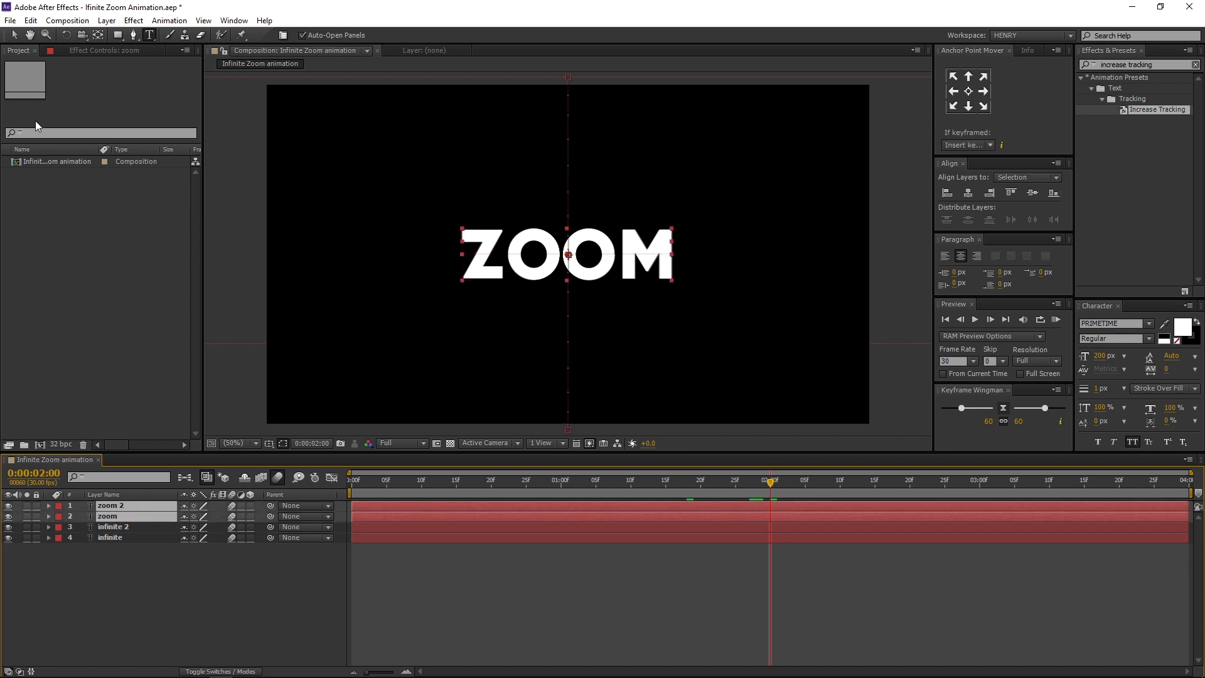
{"action": "left_click", "coordinate": [37, 23]}
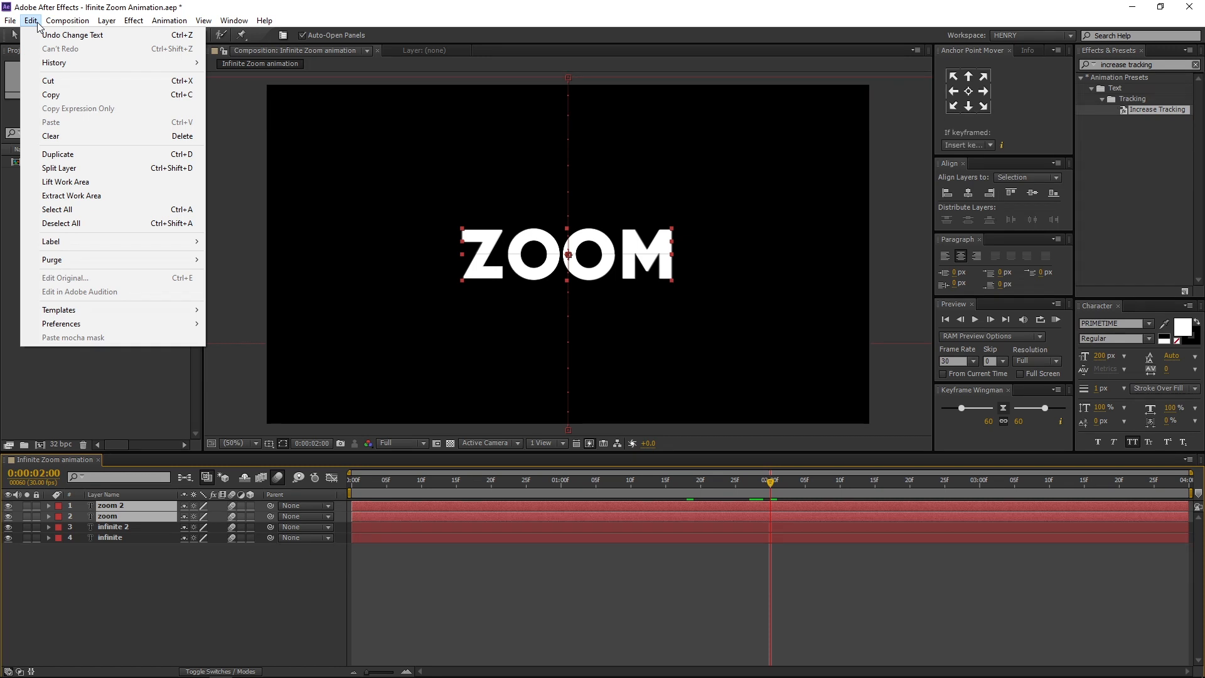
{"action": "left_click", "coordinate": [119, 150]}
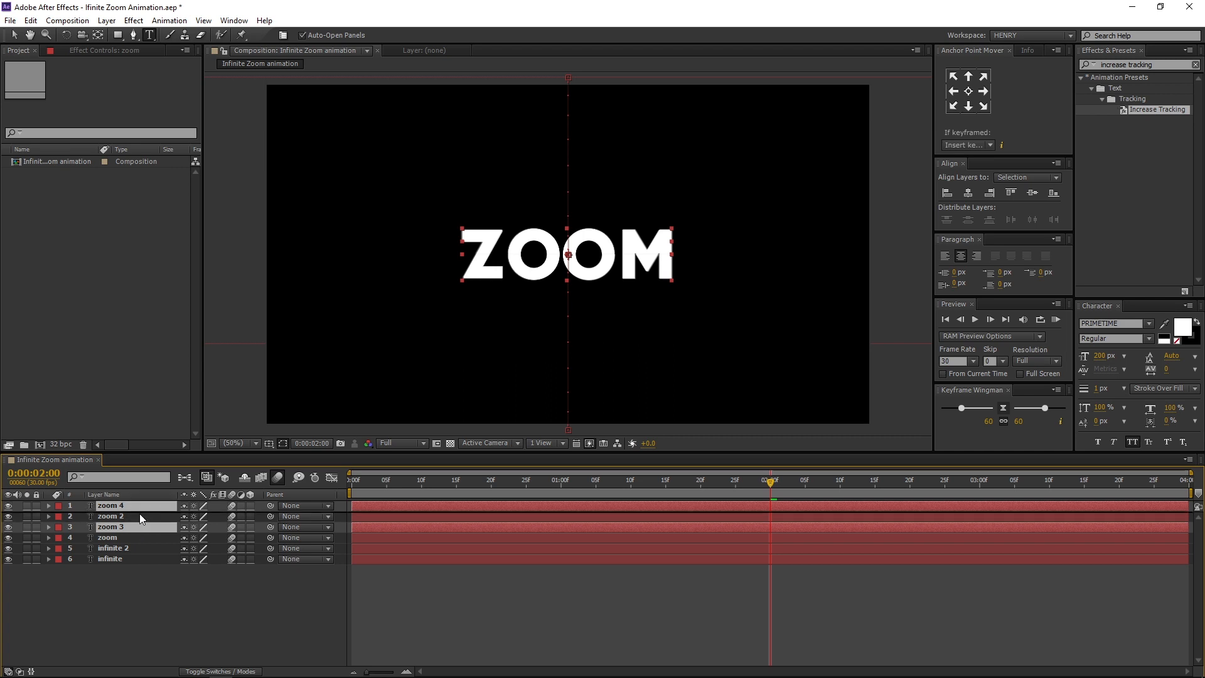
{"action": "key", "text": "ctrl+bracketright"}
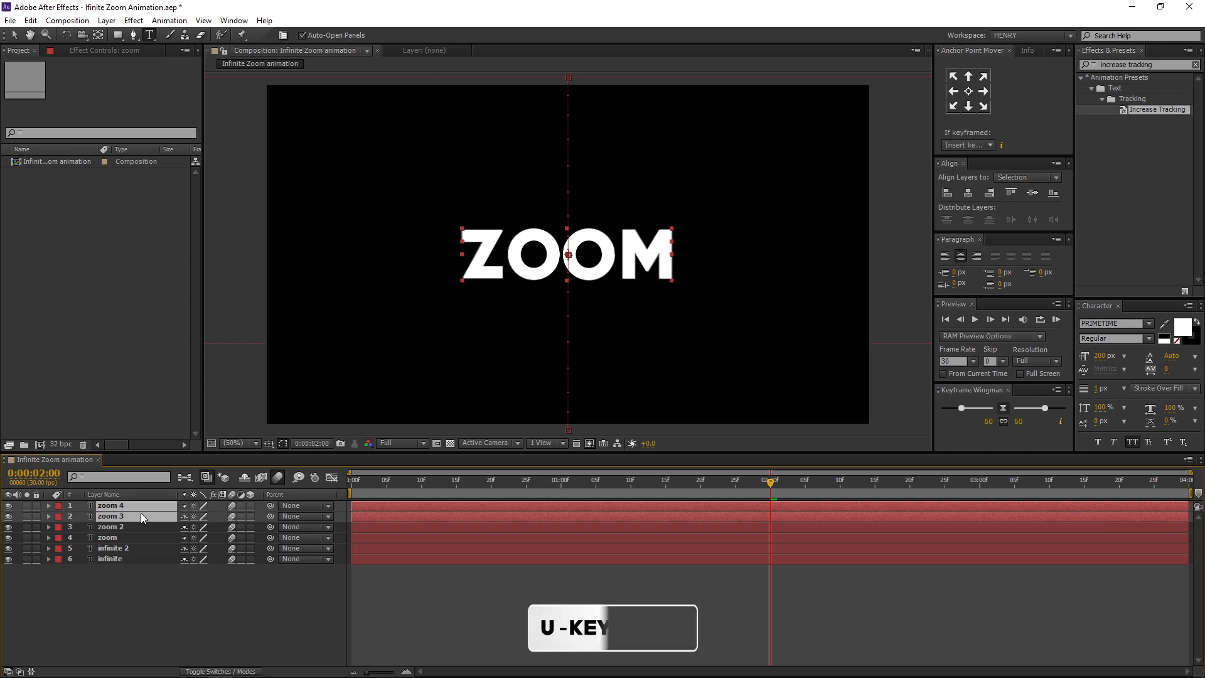
Reveal the keyframes of the zoom 3 and zoom 4 layers and shift them all so the first ones start at 0:00:02:00.
{"action": "key", "text": "u"}
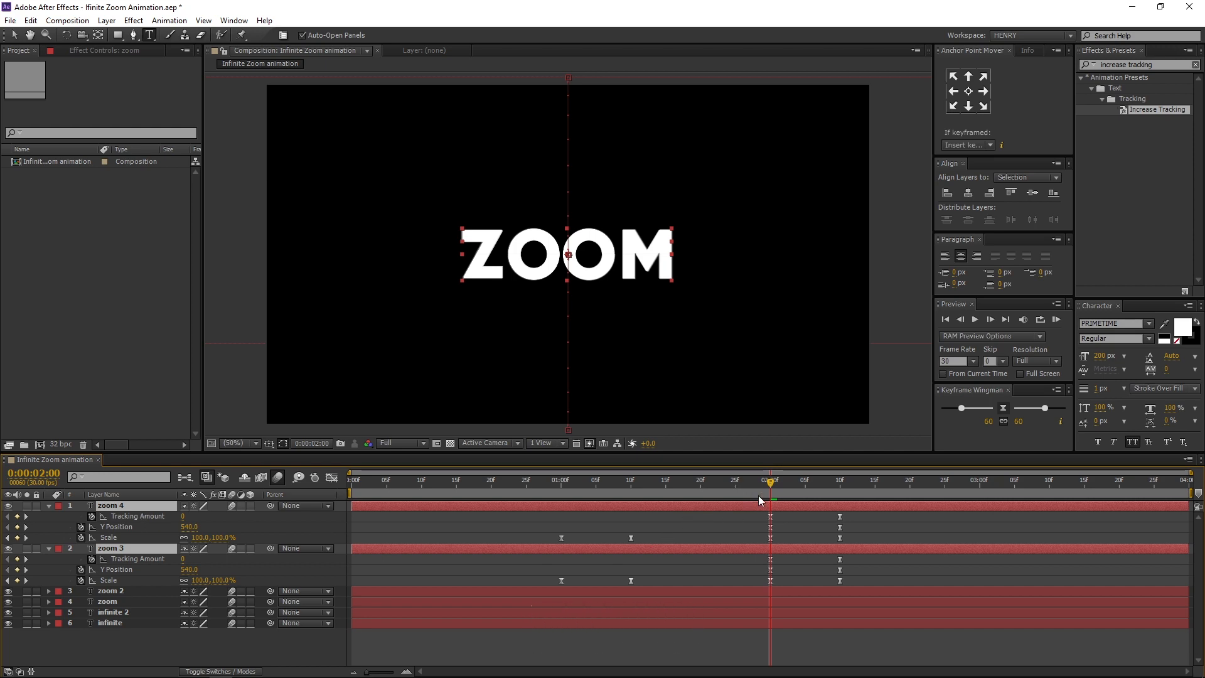
{"action": "mouse_move", "coordinate": [770, 482]}
{"action": "left_mouse_down"}
{"action": "mouse_move", "coordinate": [745, 482]}
{"action": "mouse_move", "coordinate": [773, 482]}
{"action": "left_mouse_up"}
{"action": "left_click_drag", "start_coordinate": [886, 514], "coordinate": [769, 582]}
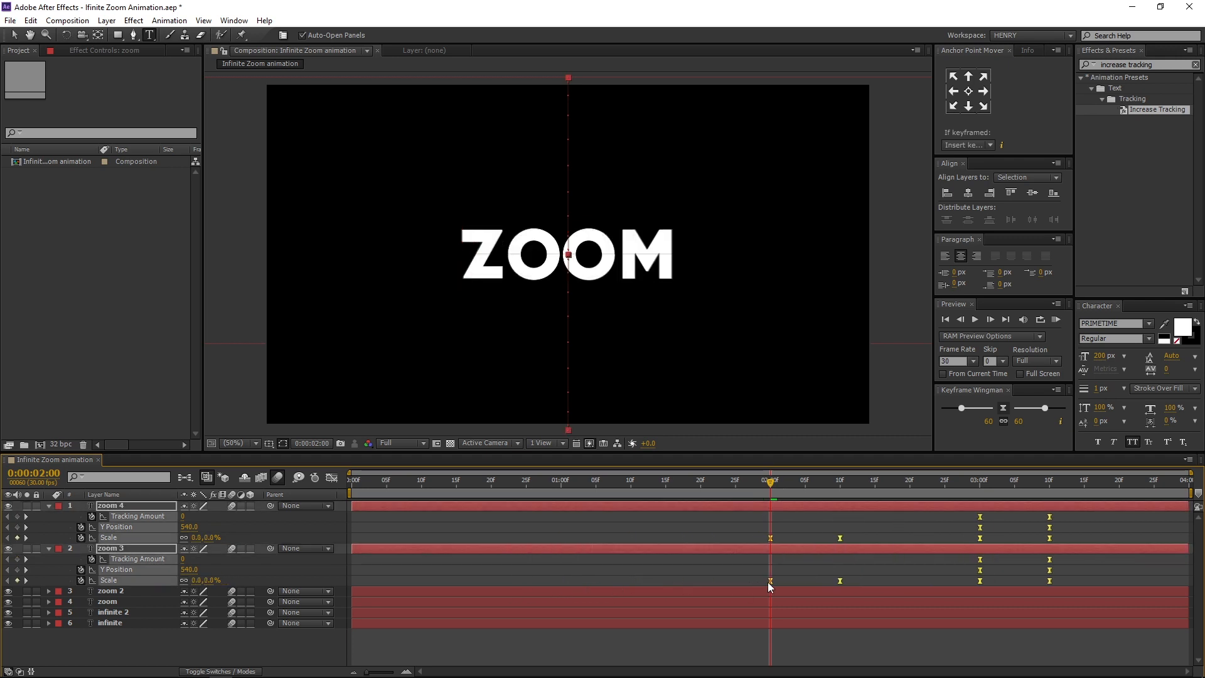
At 0:00:03:00, replace the text of the zoom 3 and zoom 4 layers with "animation".
{"action": "left_click", "coordinate": [979, 482]}
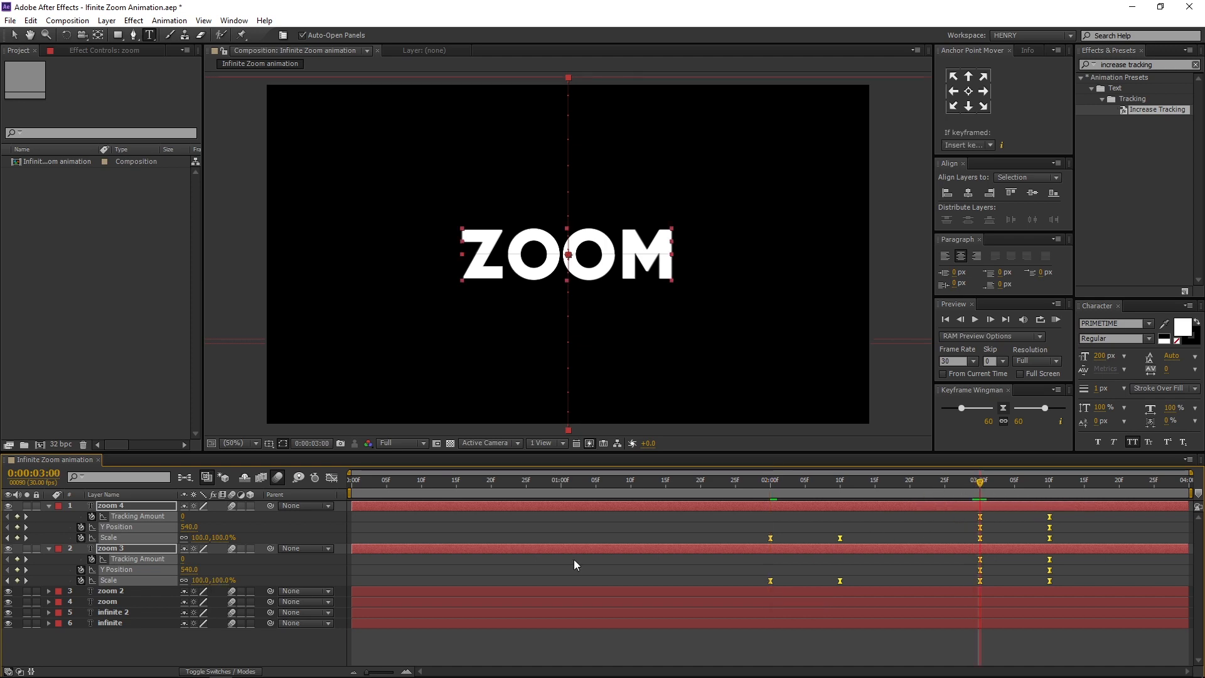
{"action": "left_click", "coordinate": [136, 548]}
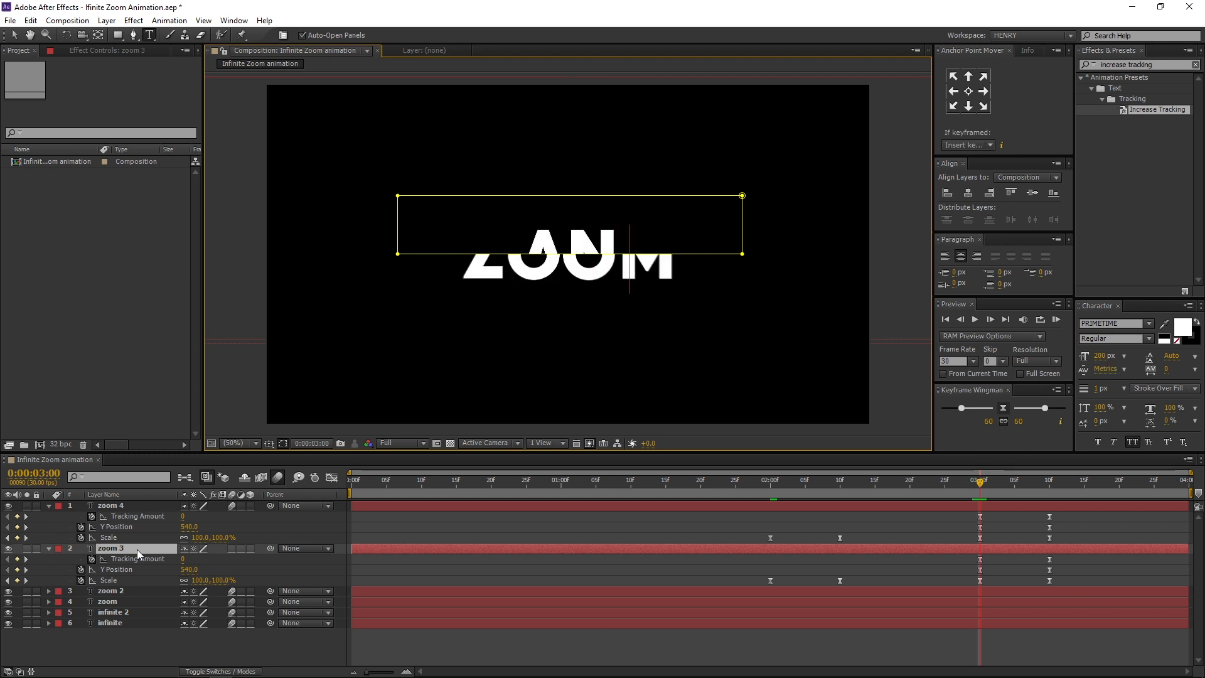
{"action": "key", "text": "KP_Enter"}
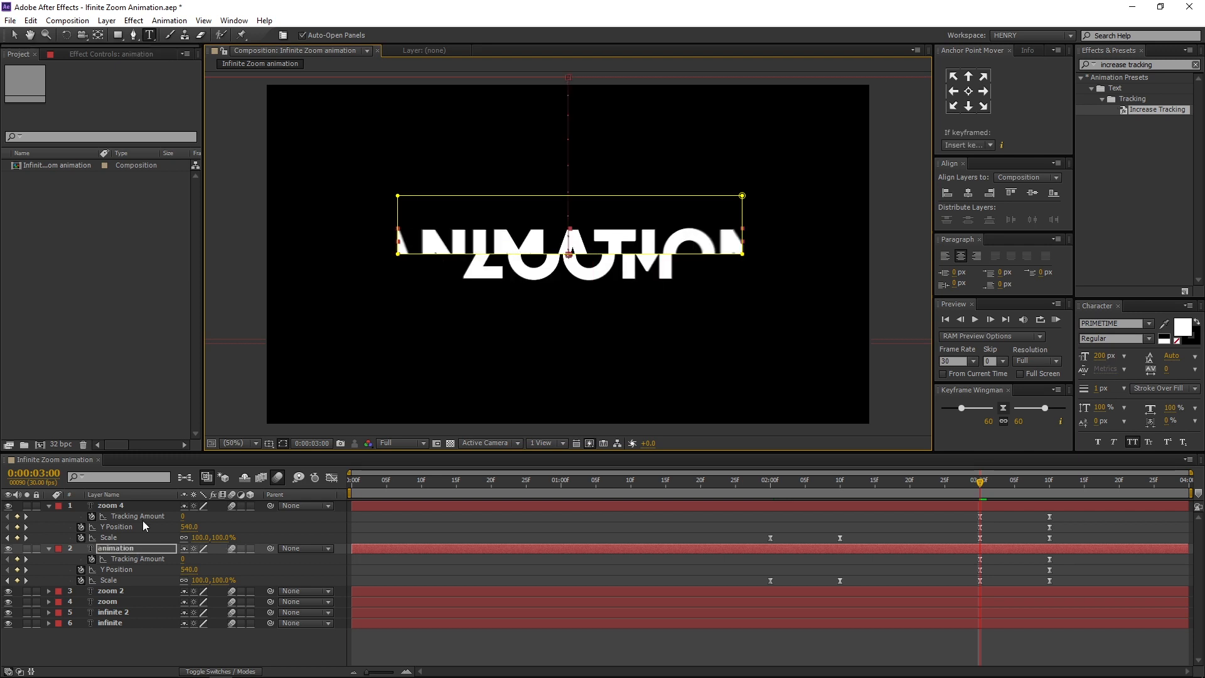
{"action": "double_click", "coordinate": [145, 507]}
{"action": "type", "text": "animation"}
{"action": "key", "text": "KP_Enter"}
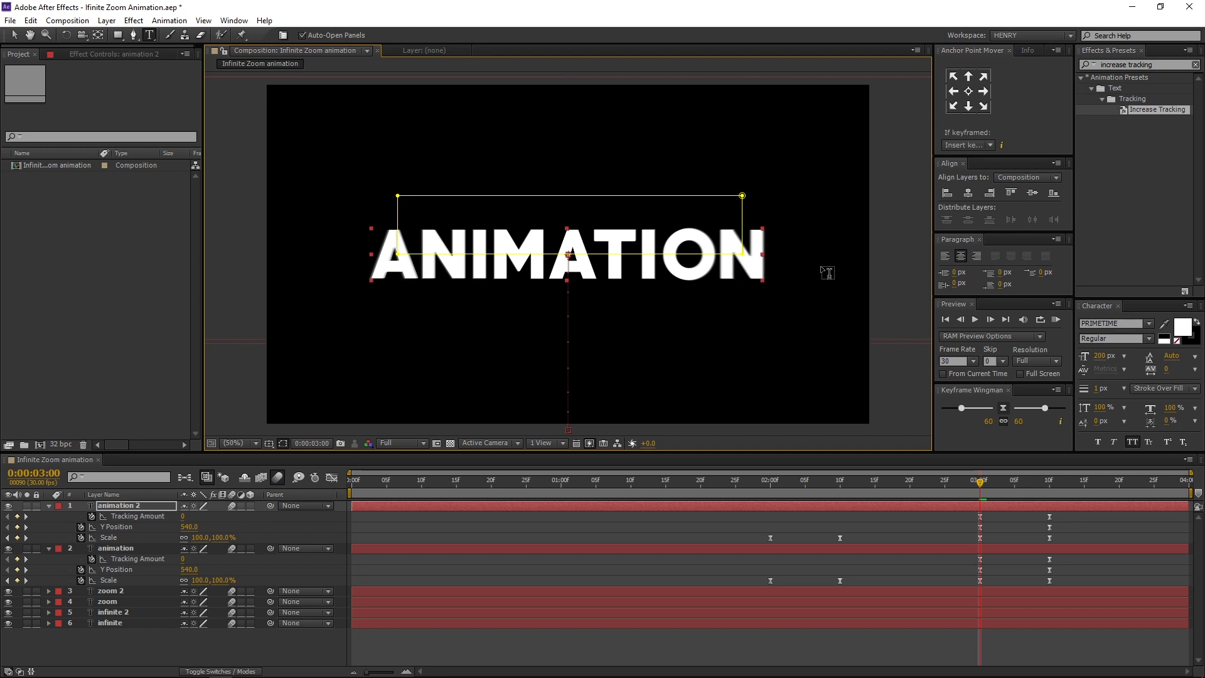
Widen Mask 1 of the animation layer symmetrically on both sides so it spans the full word.
{"action": "left_click", "coordinate": [133, 548]}
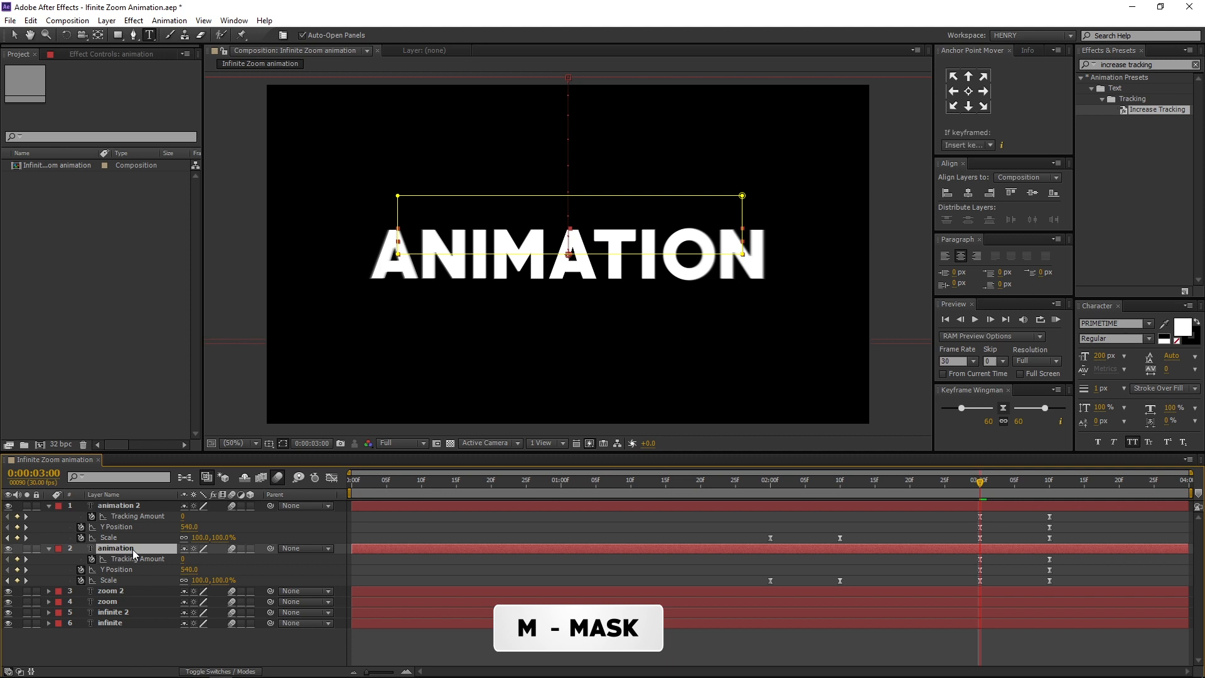
{"action": "key", "text": "m"}
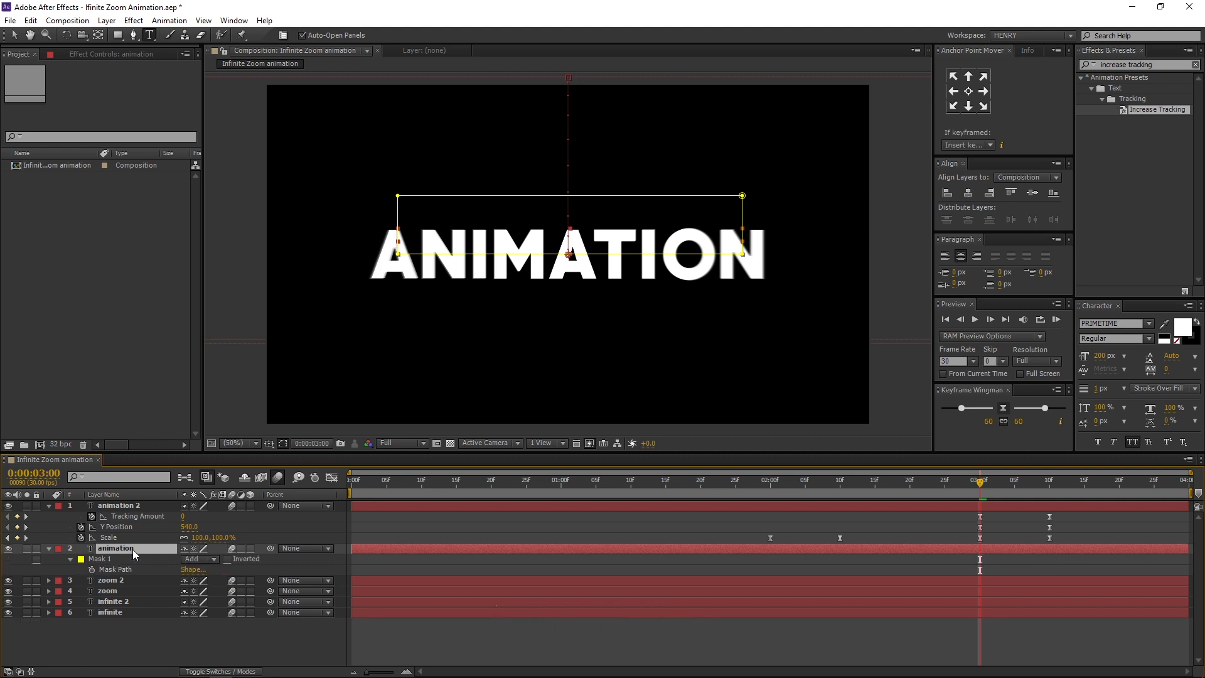
{"action": "left_click", "coordinate": [131, 561]}
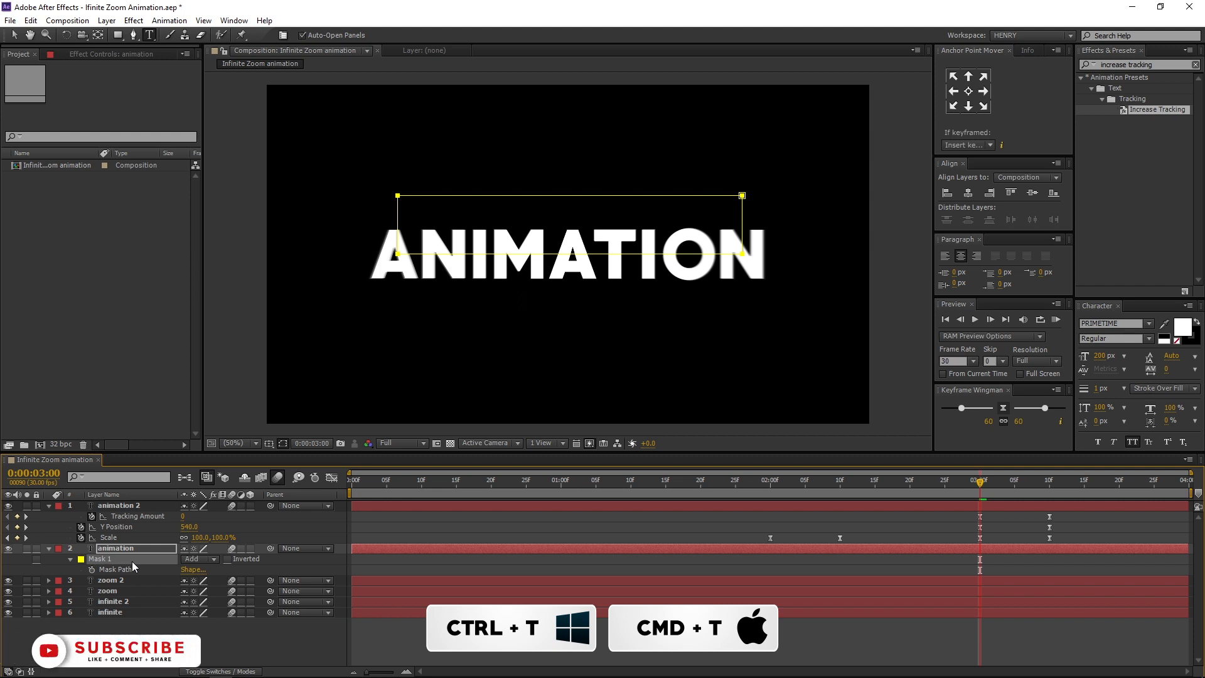
{"action": "key", "text": "ctrl+t"}
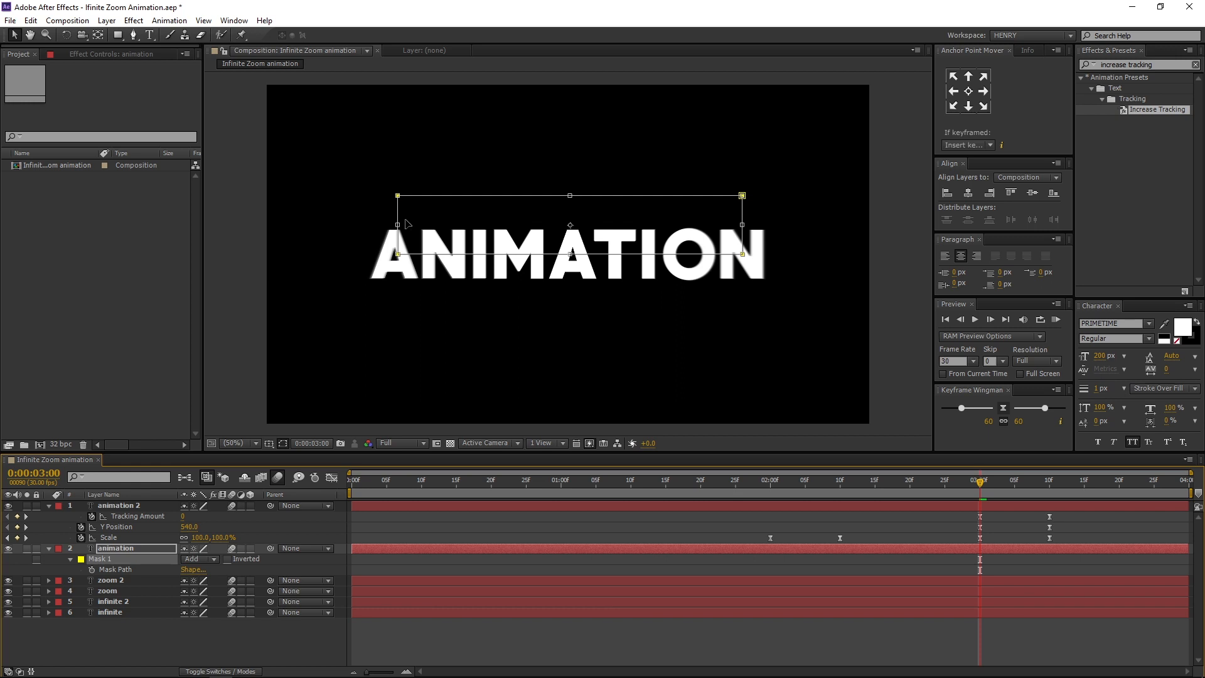
{"action": "left_click_drag", "start_coordinate": [397, 225], "coordinate": [340, 228]}
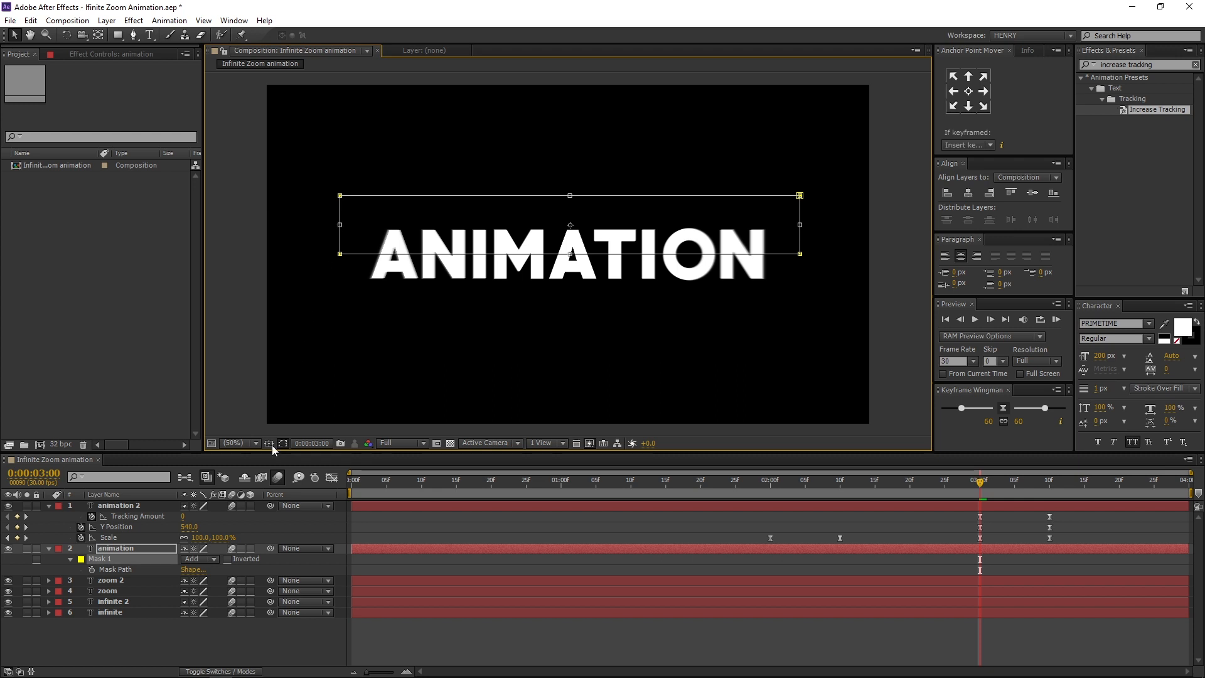
Widen the inverted Mask 1 of the animation 2 layer symmetrically on both sides so it spans the full word.
{"action": "left_click", "coordinate": [154, 507]}
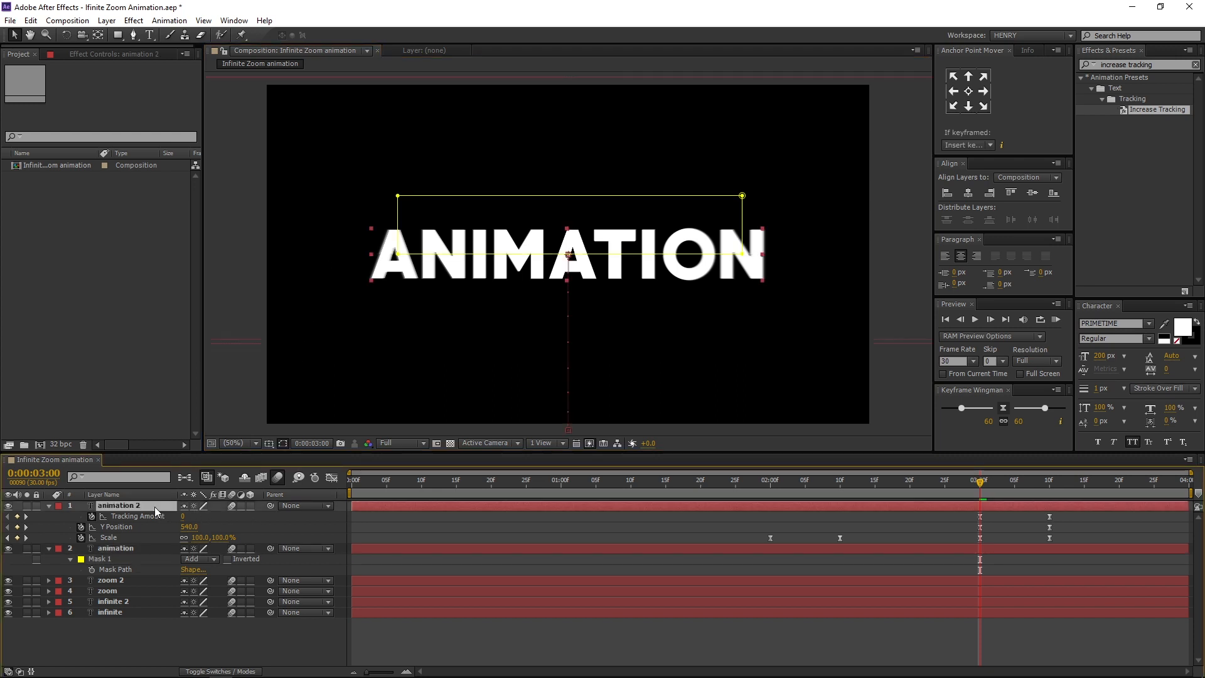
{"action": "key", "text": "m"}
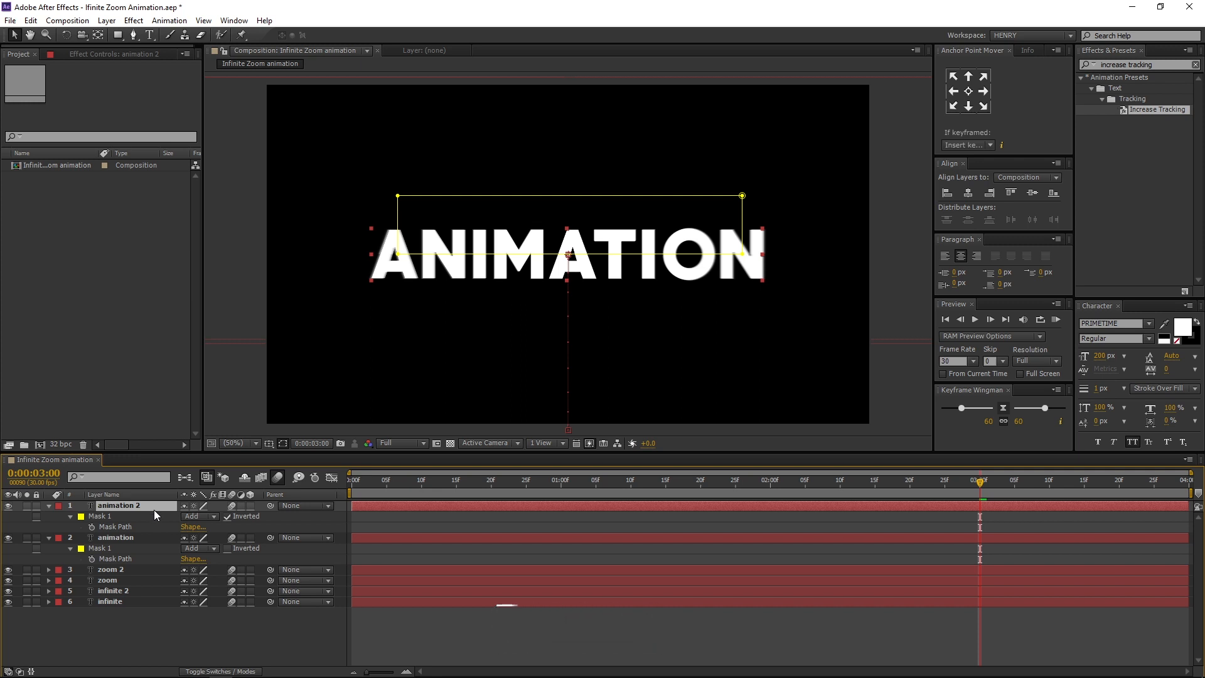
{"action": "left_click", "coordinate": [153, 517]}
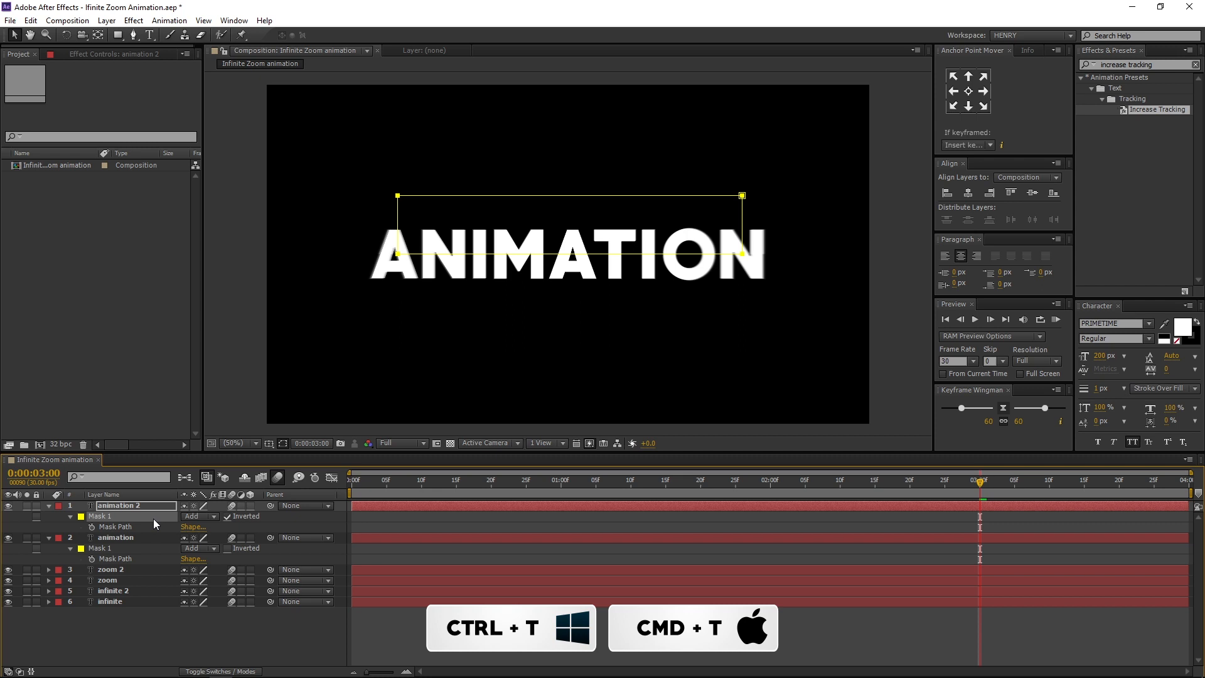
{"action": "key", "text": "ctrl+t"}
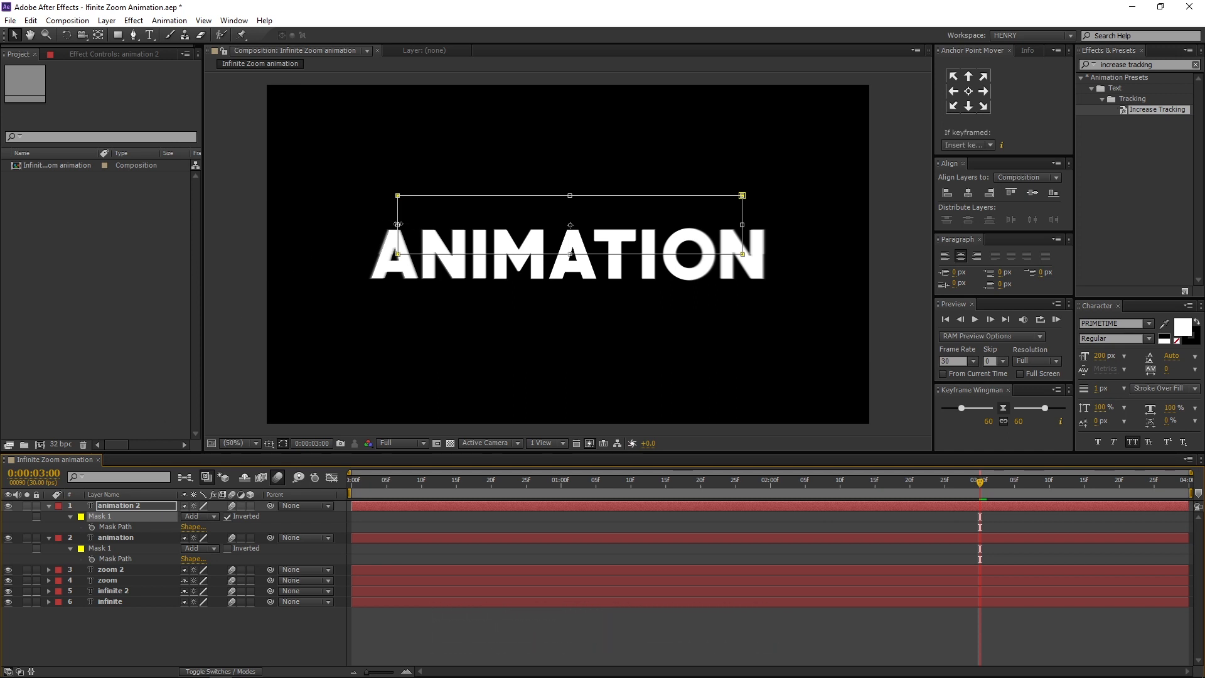
{"action": "left_click_drag", "start_coordinate": [398, 224], "coordinate": [344, 224]}
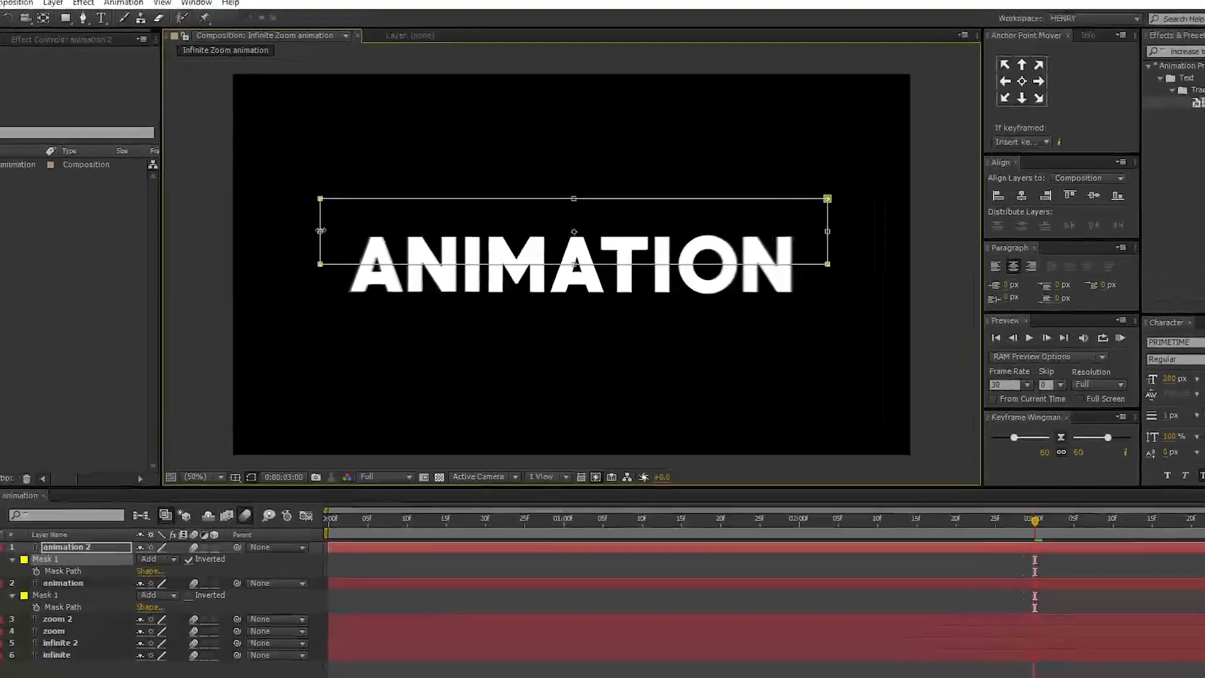